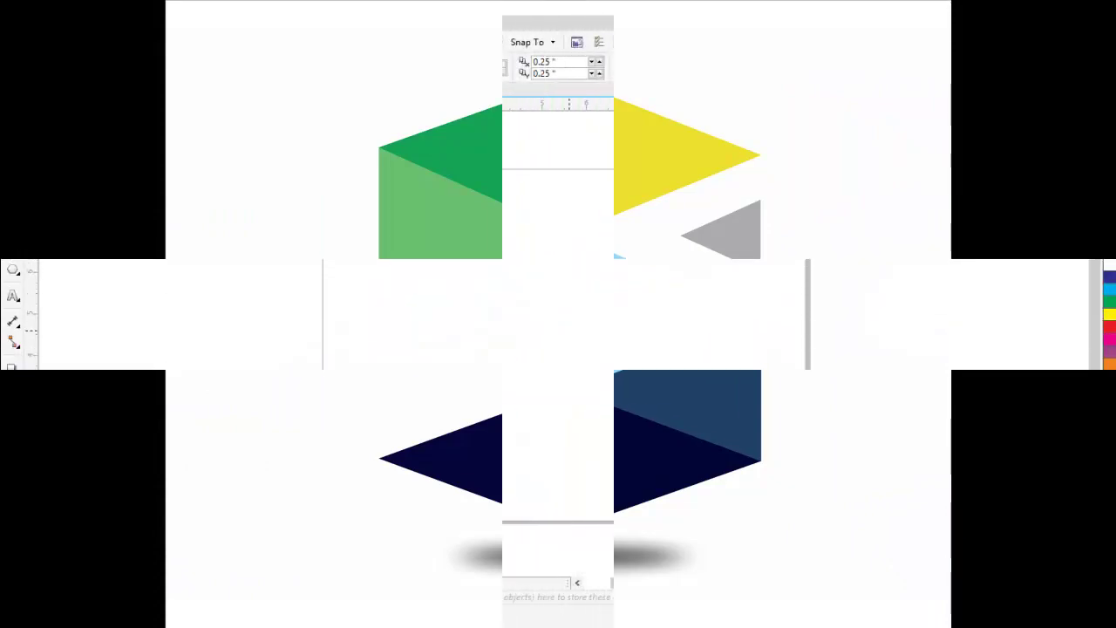
# Draw a tall 5.934 × 6.711 inch rectangle, centre it on the page, and zoom to it
pyautogui.click(13, 229)
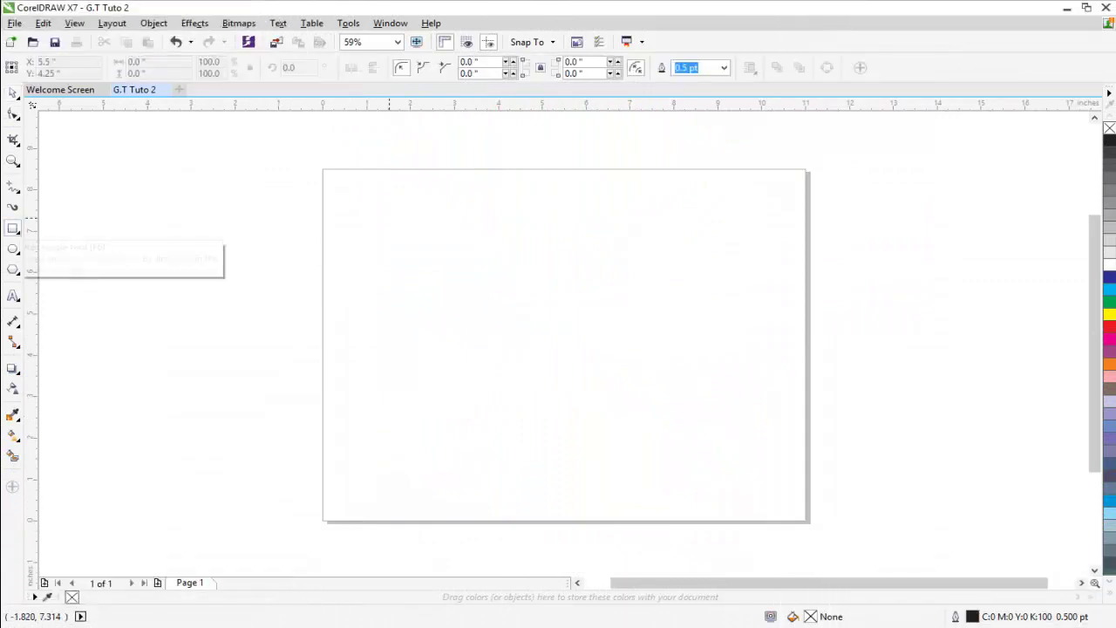
pyautogui.press('space')
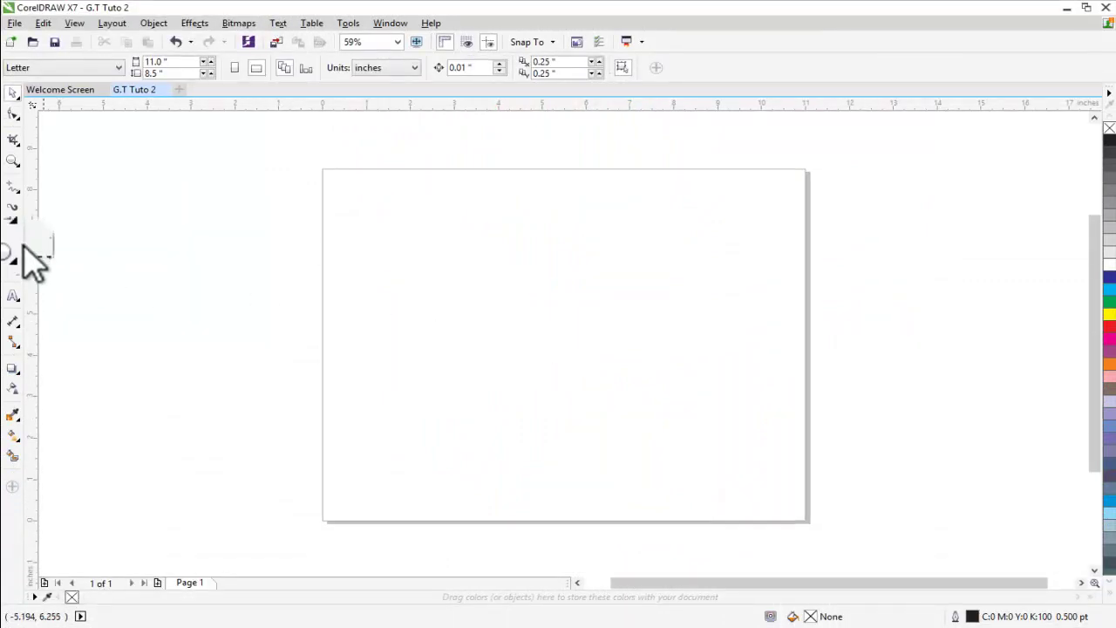
pyautogui.click(13, 228)
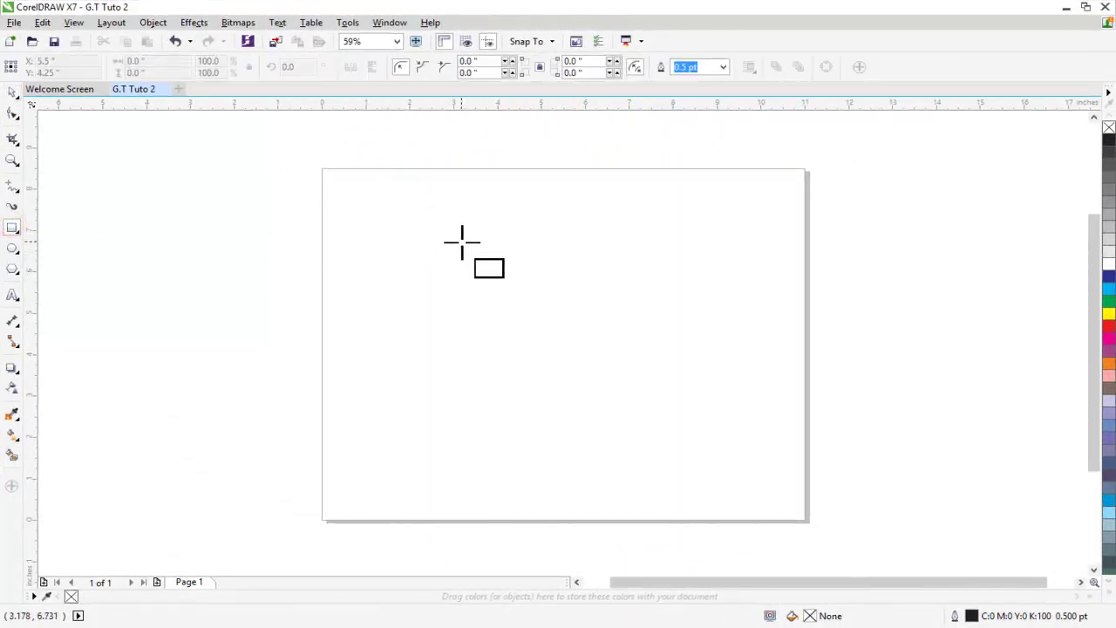
pyautogui.moveTo(462, 242); pyautogui.dragTo(723, 521)
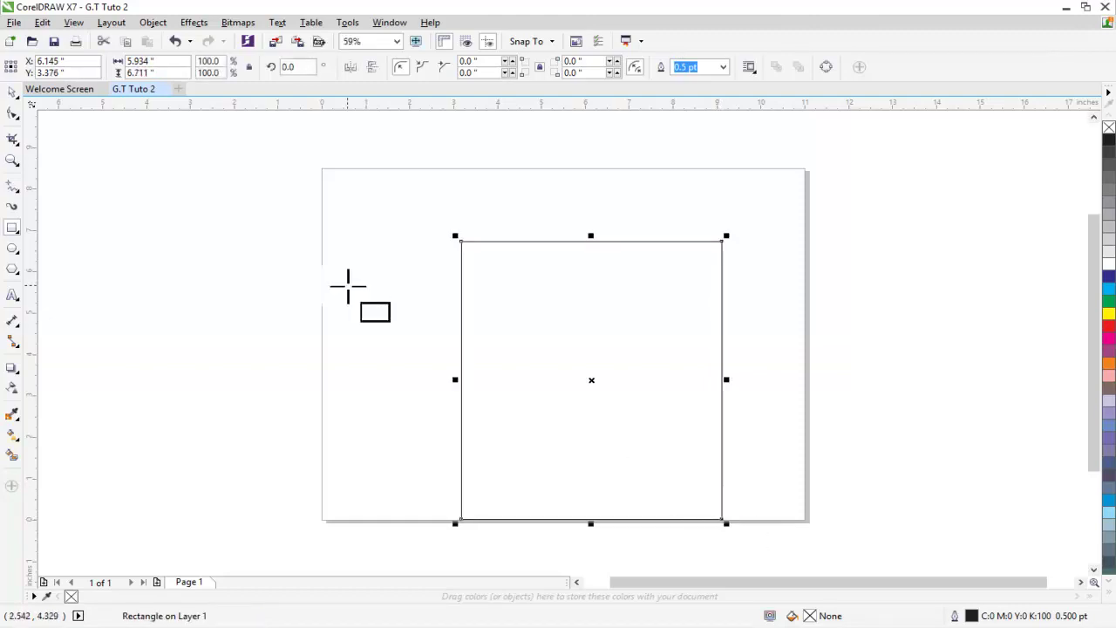
pyautogui.click(13, 91)
pyautogui.press('p')
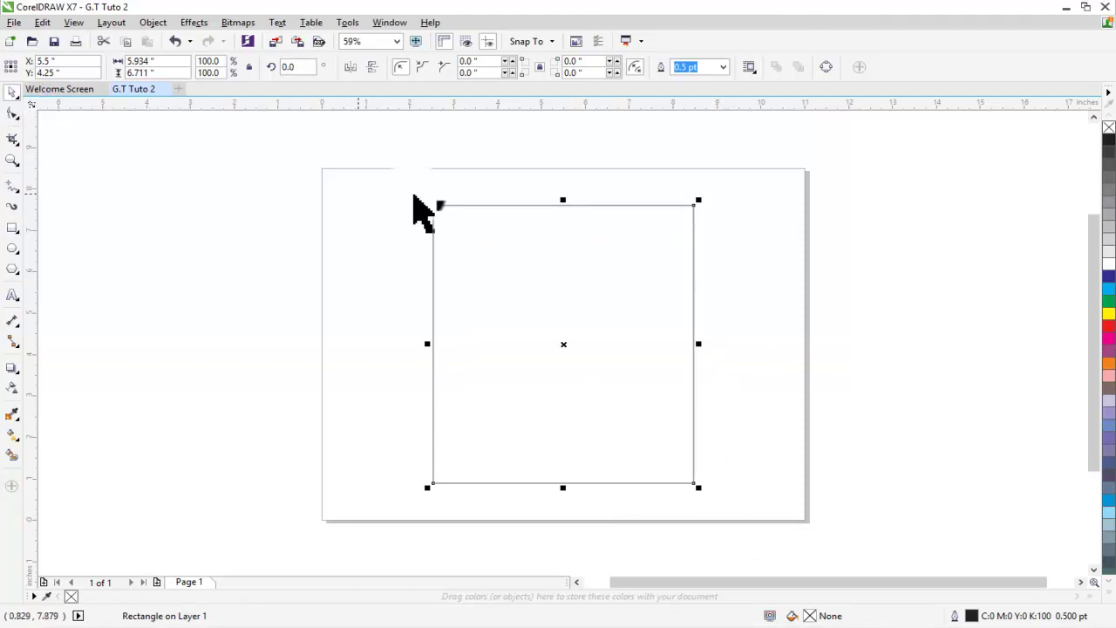
pyautogui.hotkey('shift', 'F2')
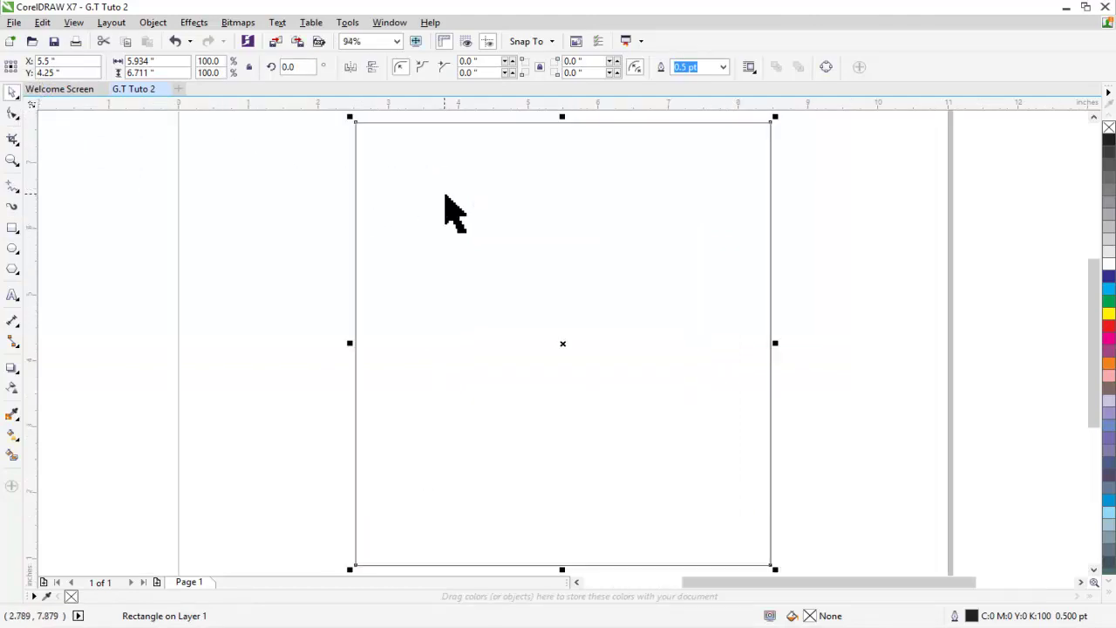
# Cross vertical and horizontal guidelines at the rectangle's centre and draw a vertical line top to bottom
pyautogui.moveTo(32, 248); pyautogui.dragTo(562, 344)
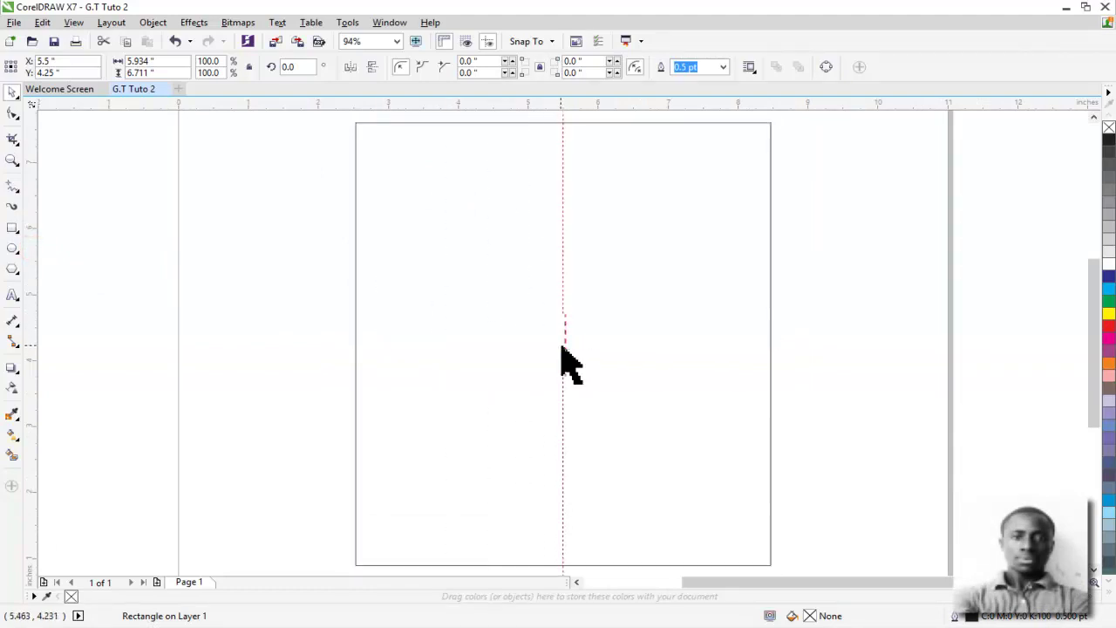
pyautogui.moveTo(593, 104)
pyautogui.mouseDown()
pyautogui.moveTo(572, 358)
pyautogui.moveTo(563, 343)
pyautogui.mouseUp()
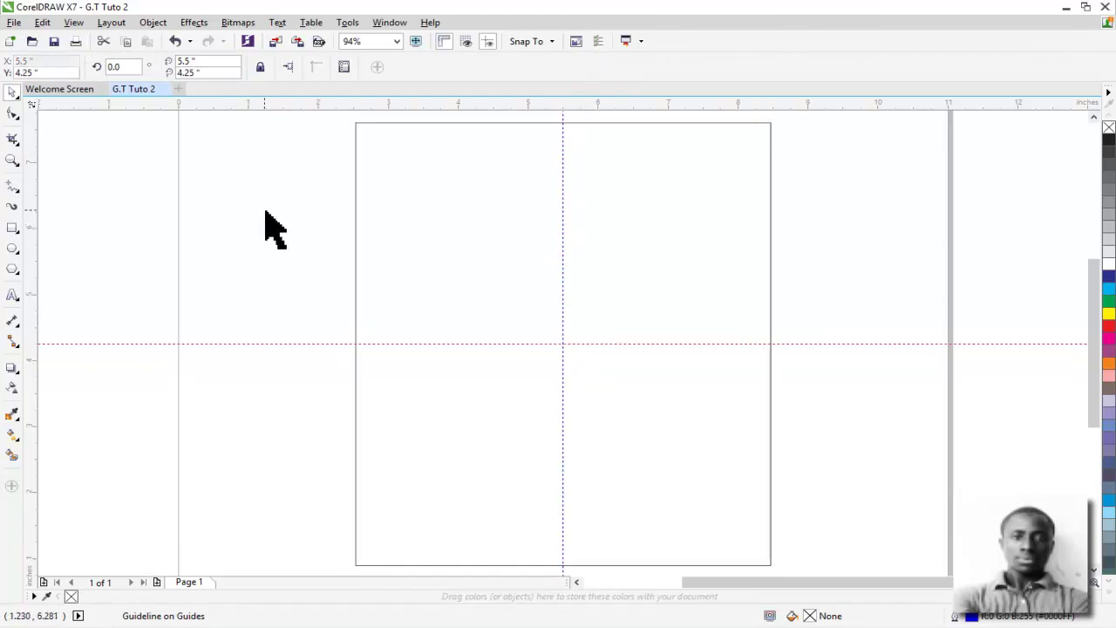
pyautogui.click(13, 187)
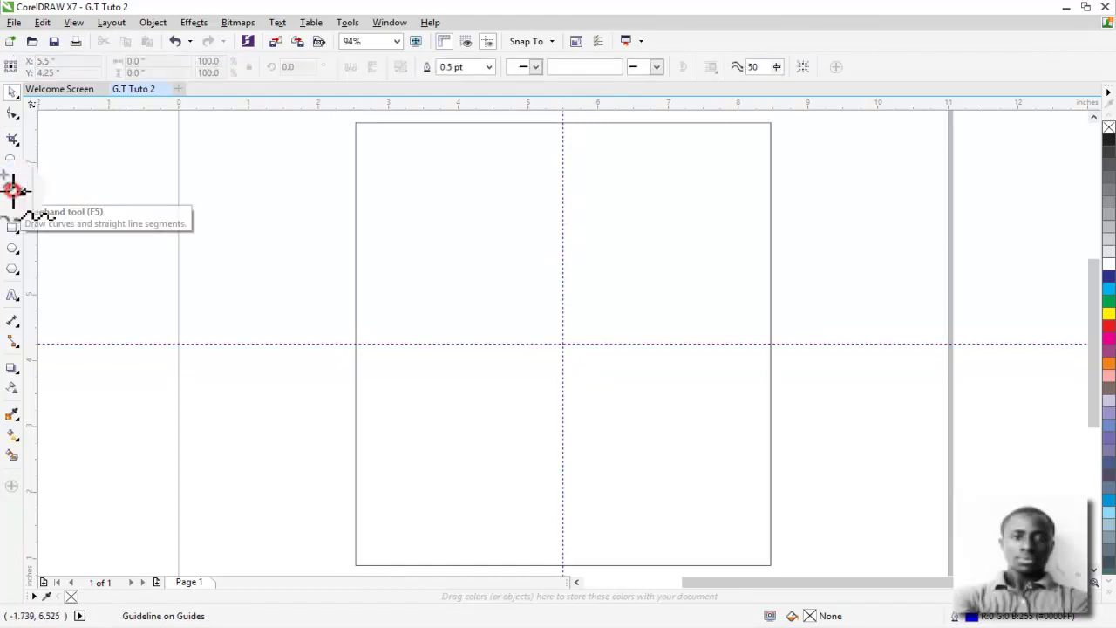
pyautogui.click(563, 122)
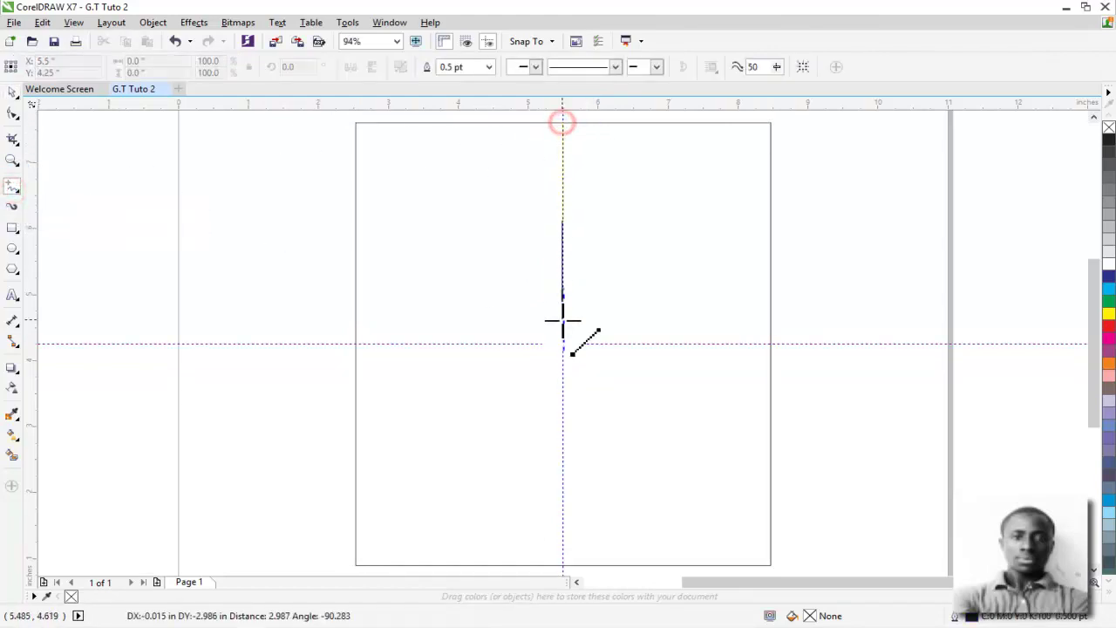
pyautogui.click(562, 566)
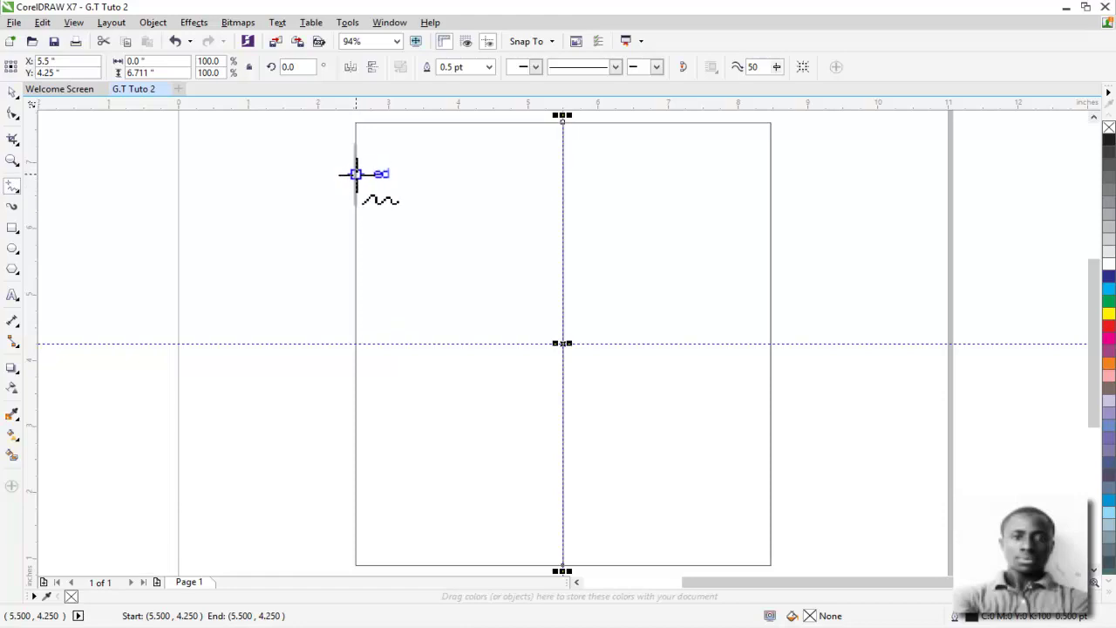
# Draw lines from the left edge up to the top centre and across to the right edge
pyautogui.click(356, 179)
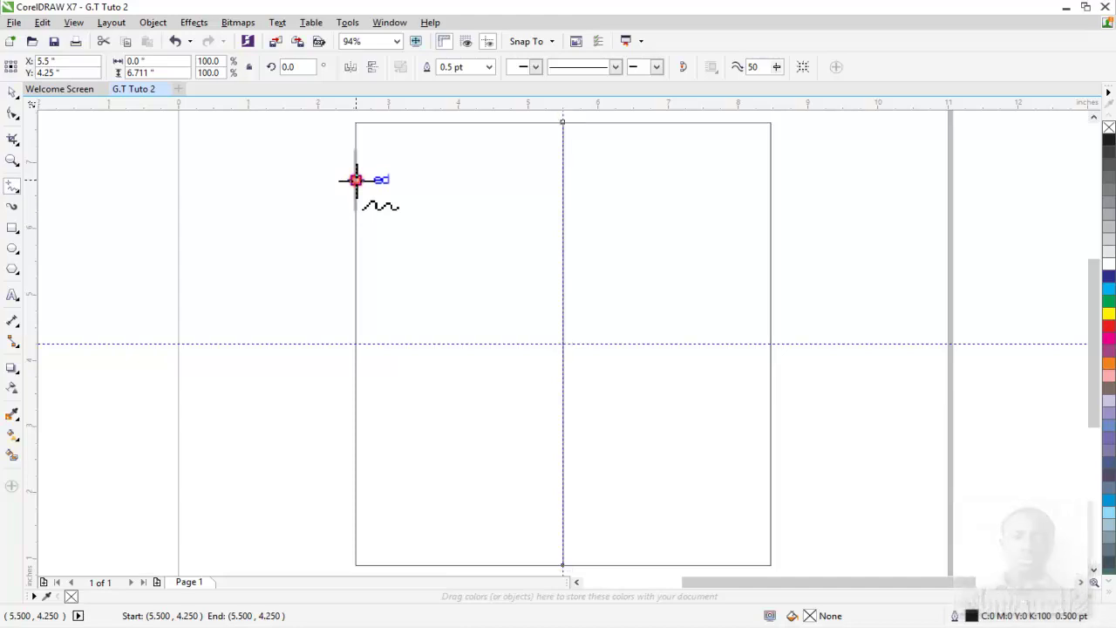
pyautogui.click(562, 123)
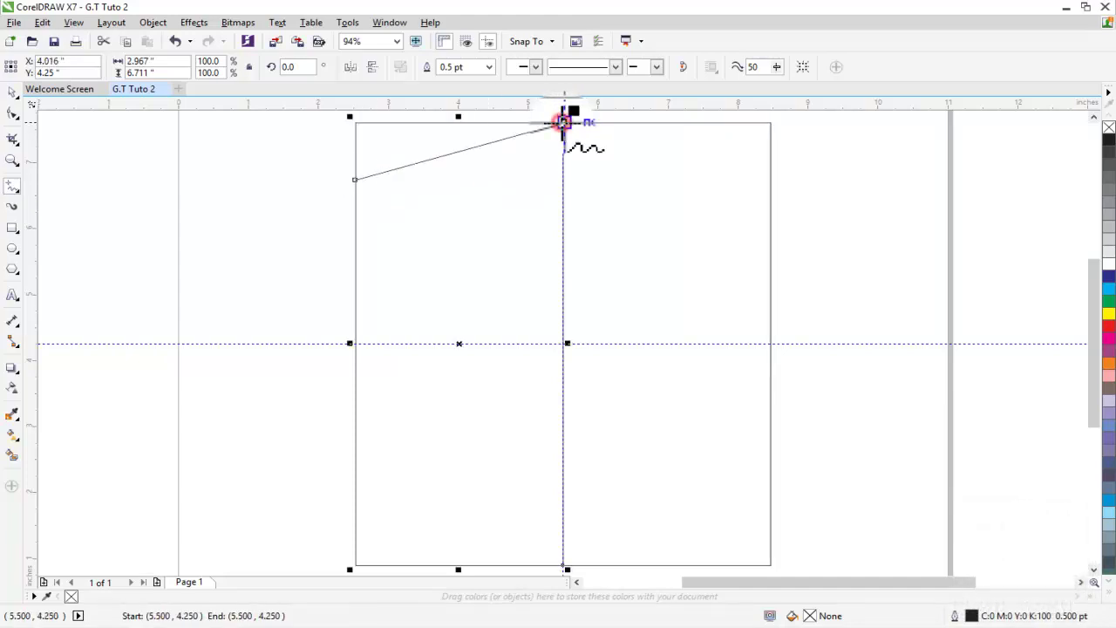
pyautogui.moveTo(460, 100); pyautogui.dragTo(356, 180)
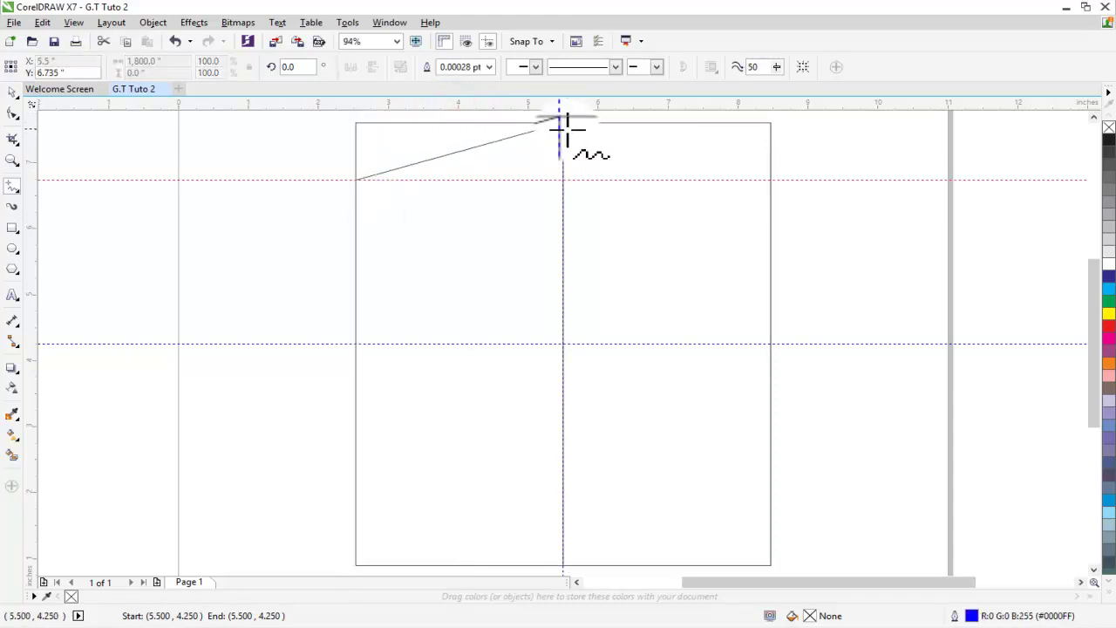
pyautogui.moveTo(563, 121); pyautogui.dragTo(771, 180)
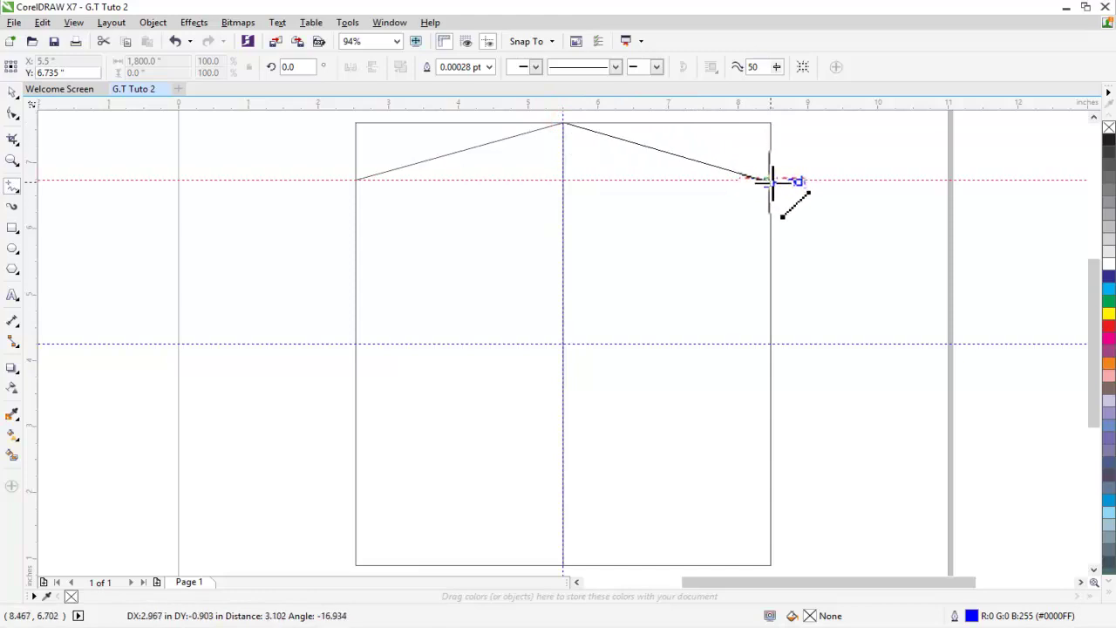
pyautogui.moveTo(772, 181); pyautogui.dragTo(771, 181)
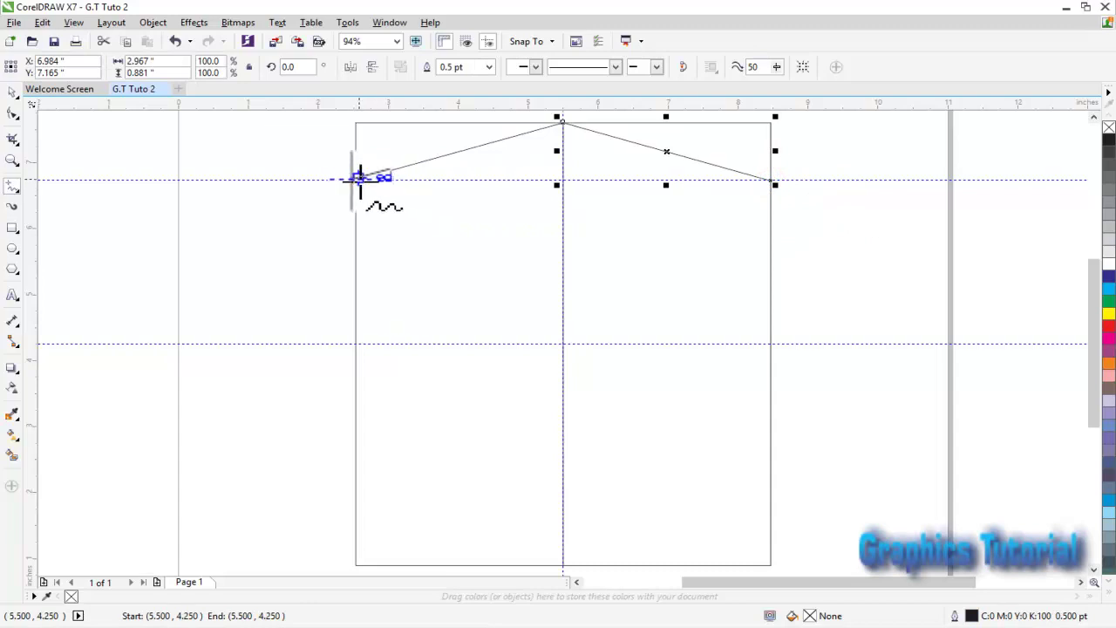
# Zigzag diagonals from upper-left to right-middle, to lower-left, then down to bottom centre
pyautogui.moveTo(356, 180); pyautogui.dragTo(771, 343)
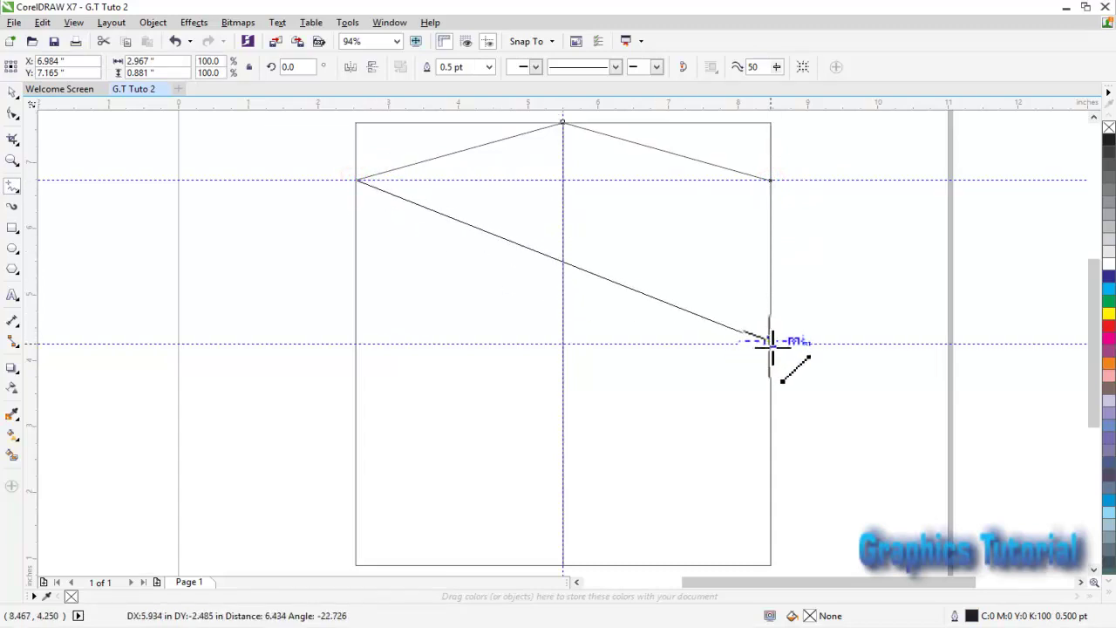
pyautogui.moveTo(771, 343); pyautogui.dragTo(771, 343)
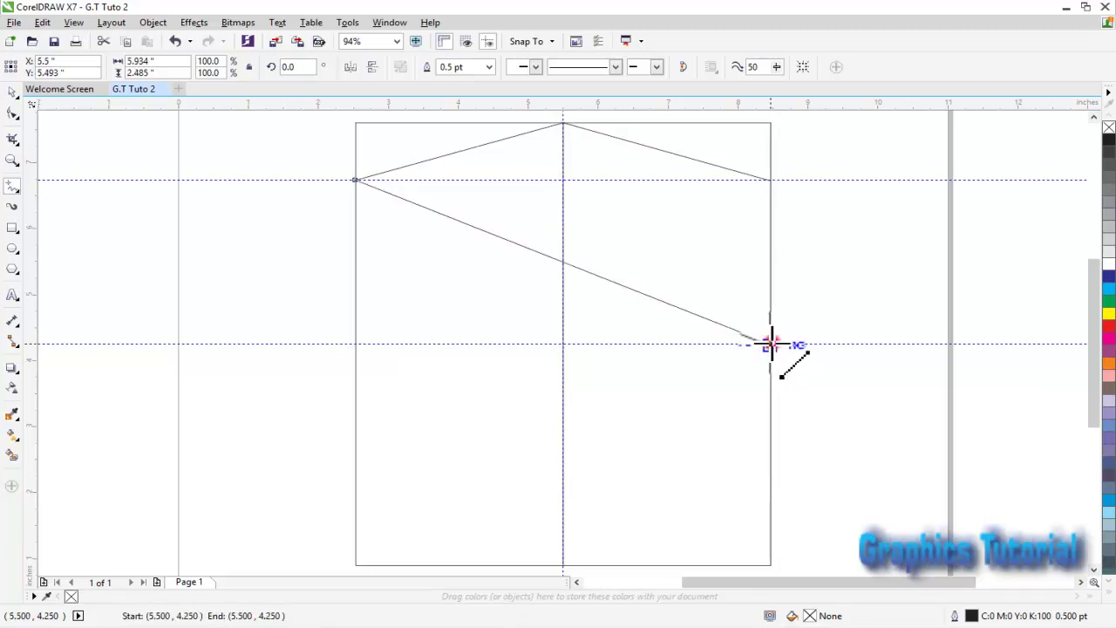
pyautogui.moveTo(771, 343); pyautogui.dragTo(356, 512)
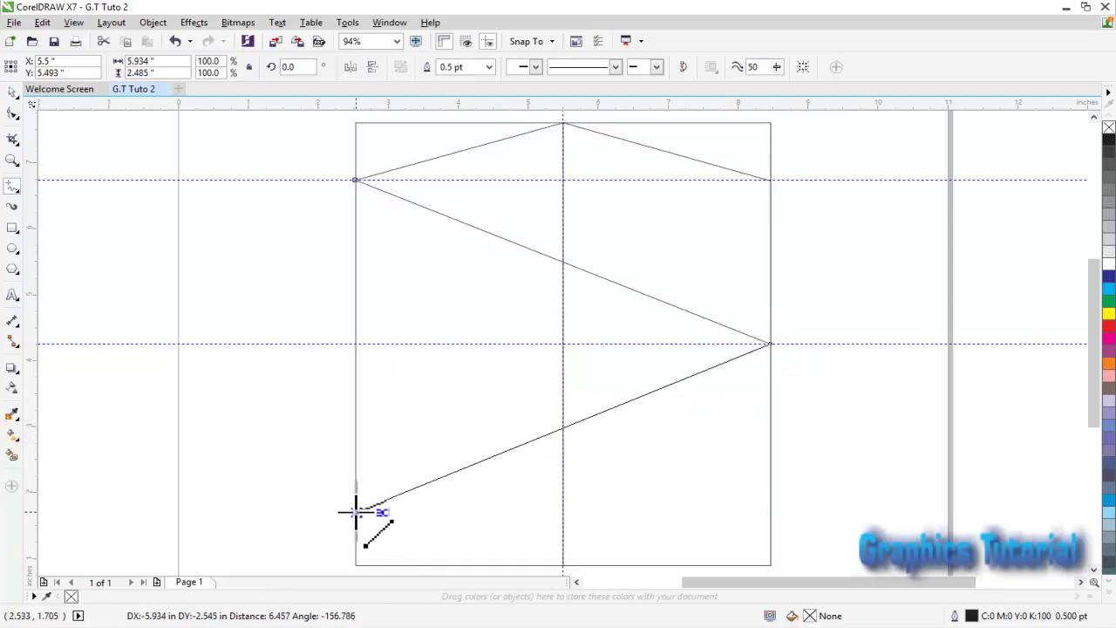
pyautogui.moveTo(356, 512); pyautogui.dragTo(356, 510)
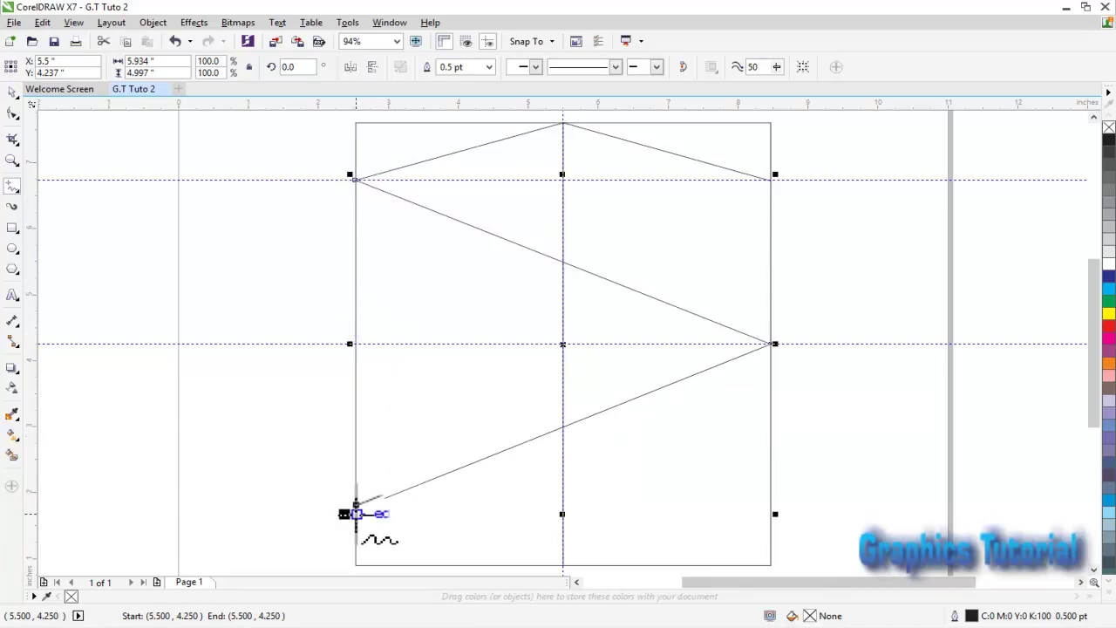
pyautogui.click(355, 511)
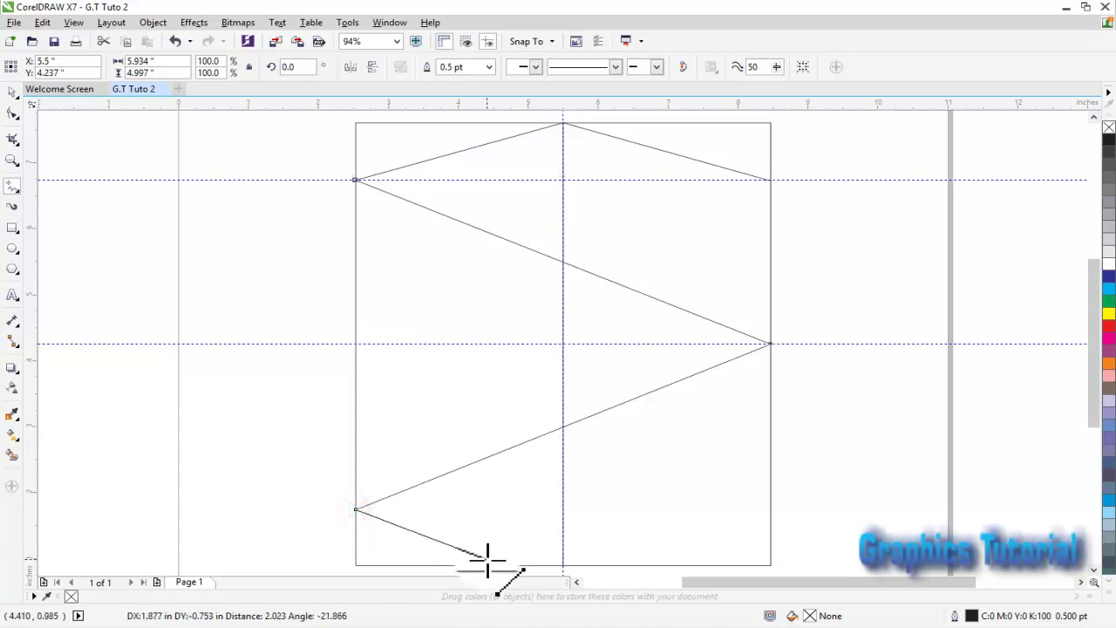
pyautogui.moveTo(563, 571); pyautogui.dragTo(562, 488)
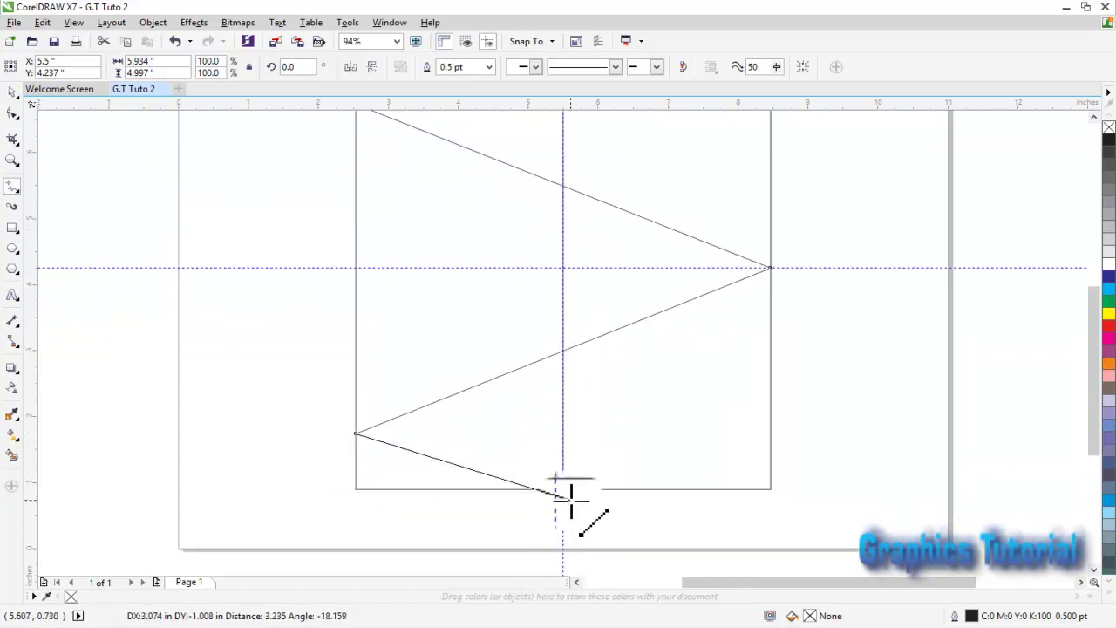
pyautogui.click(563, 488)
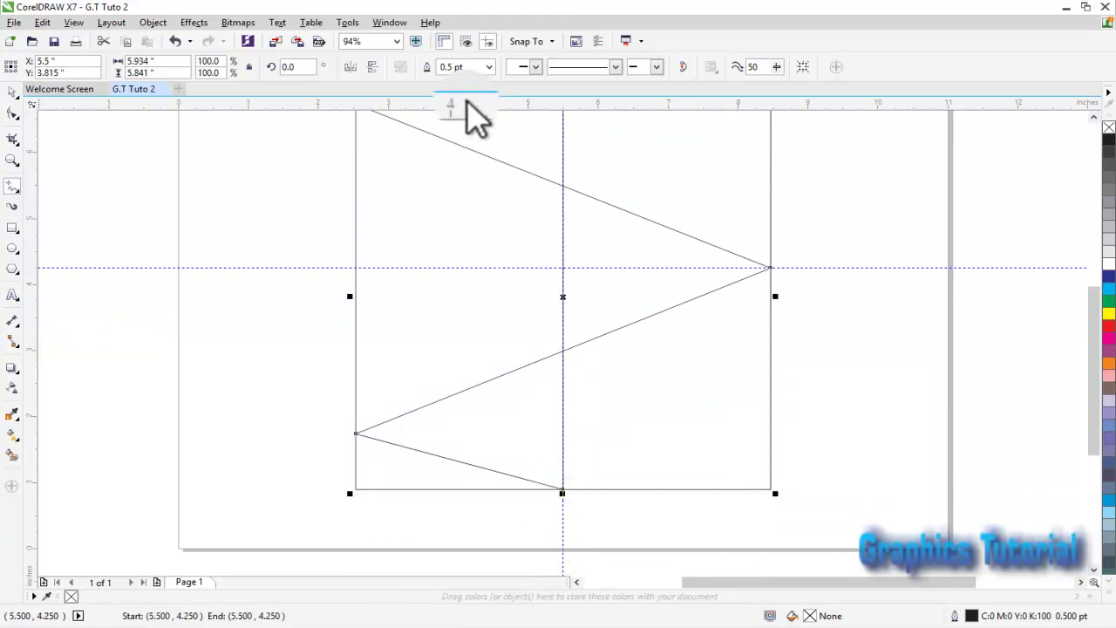
pyautogui.moveTo(463, 103)
pyautogui.mouseDown()
pyautogui.moveTo(378, 434)
pyautogui.moveTo(356, 433)
pyautogui.mouseUp()
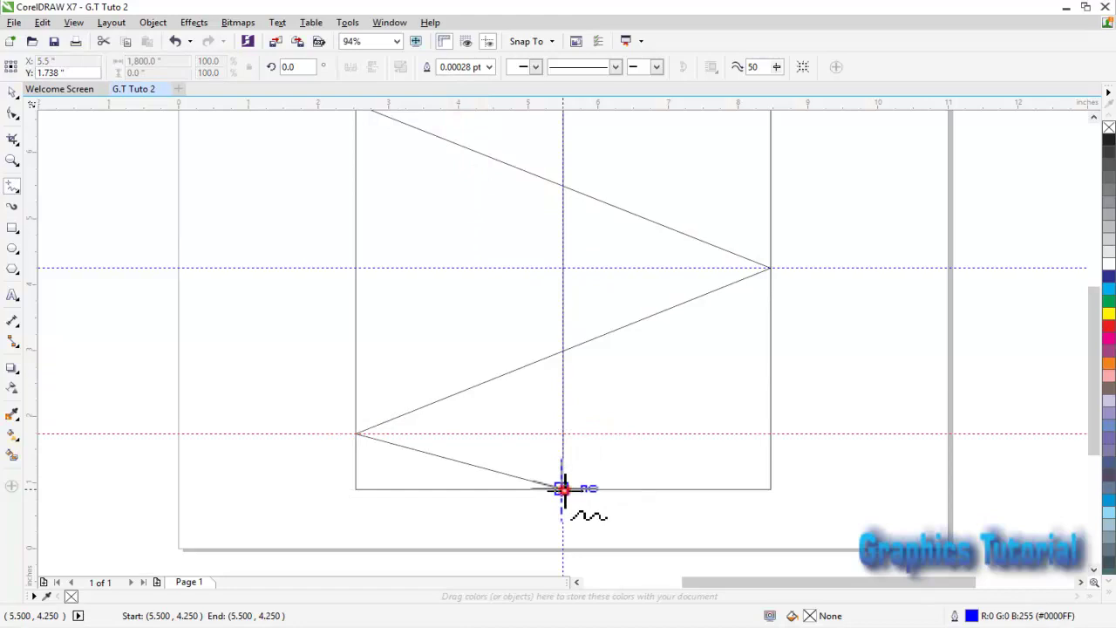
# Draw mirrored diagonals from bottom centre to lower right, to left middle, and up to upper right
pyautogui.moveTo(563, 488); pyautogui.dragTo(771, 434)
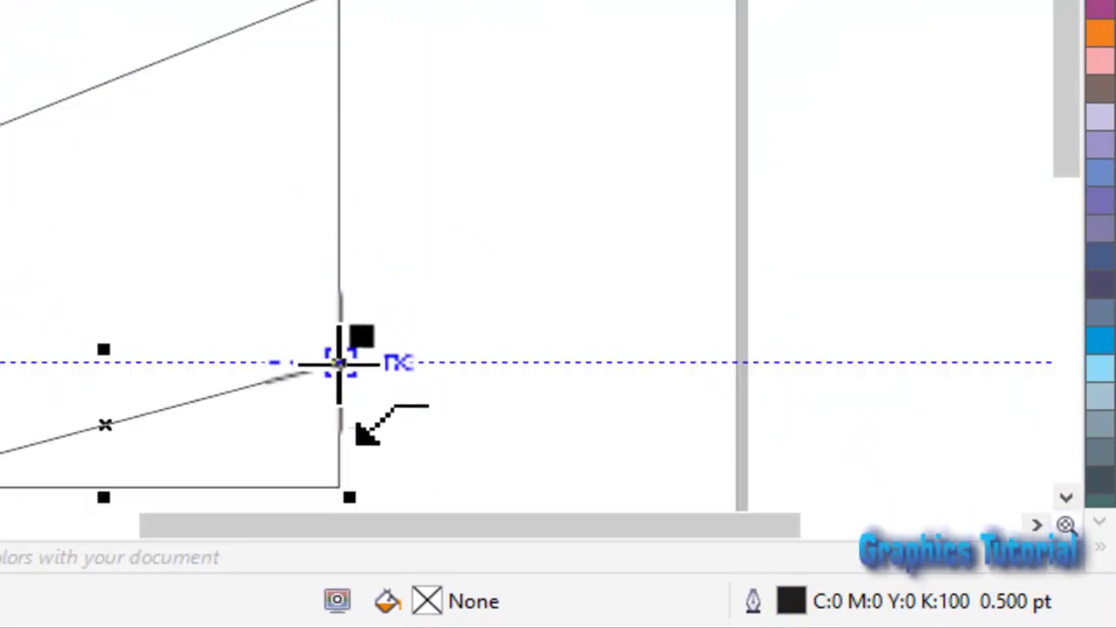
pyautogui.moveTo(339, 362)
pyautogui.mouseDown()
pyautogui.moveTo(161, 266)
pyautogui.moveTo(199, 286)
pyautogui.mouseUp()
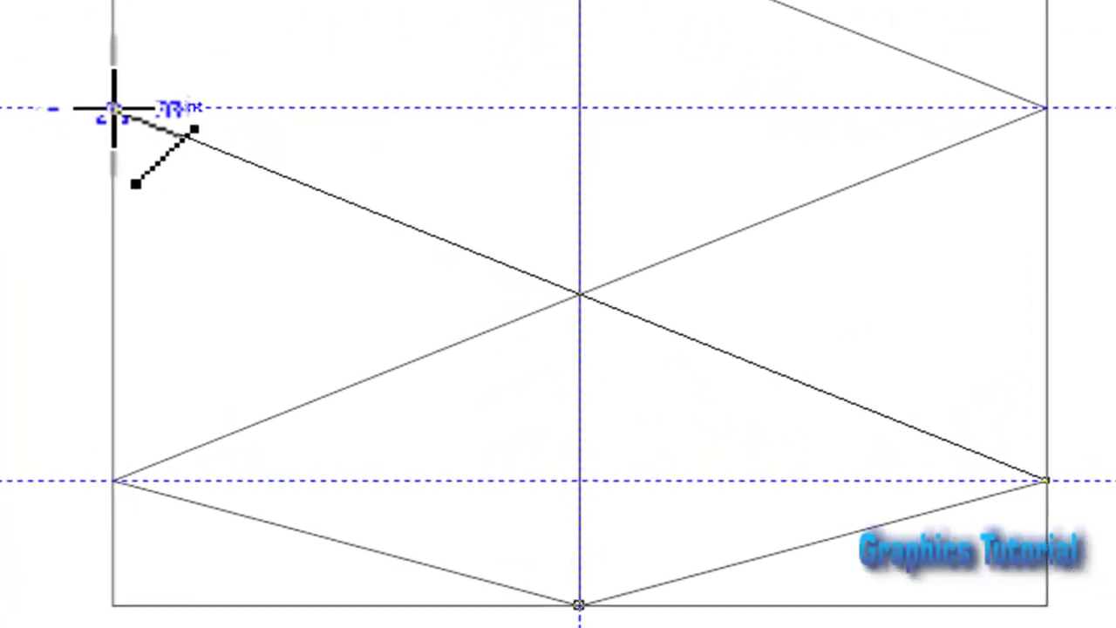
pyautogui.moveTo(199, 286); pyautogui.dragTo(198, 286)
pyautogui.moveTo(287, 375); pyautogui.dragTo(740, 197)
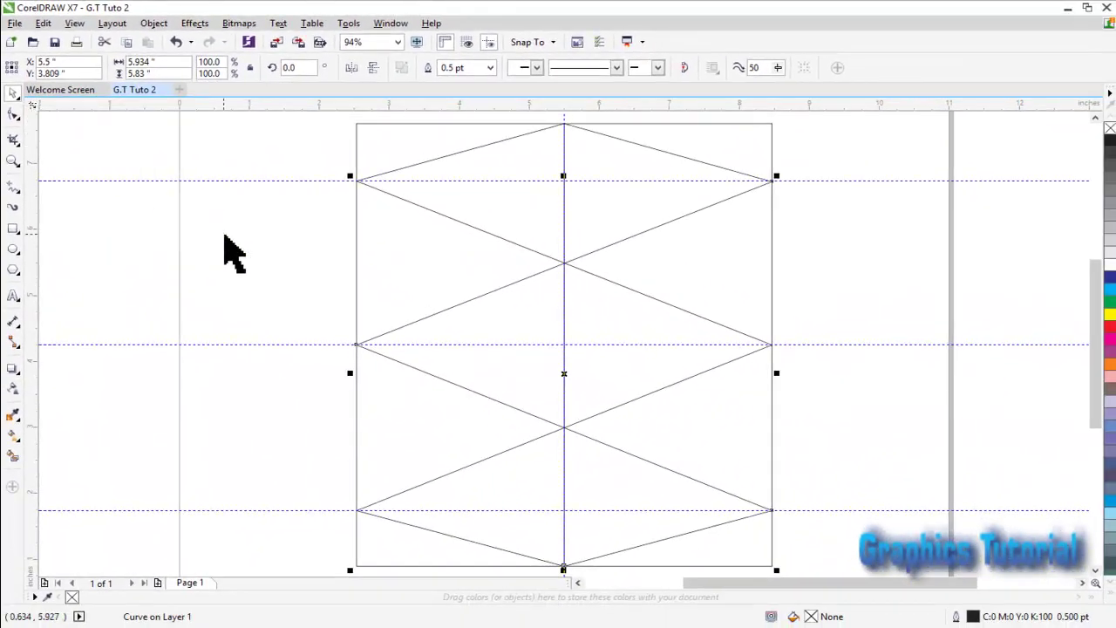
# Delete the top, middle and bottom horizontal guidelines
pyautogui.click(225, 235)
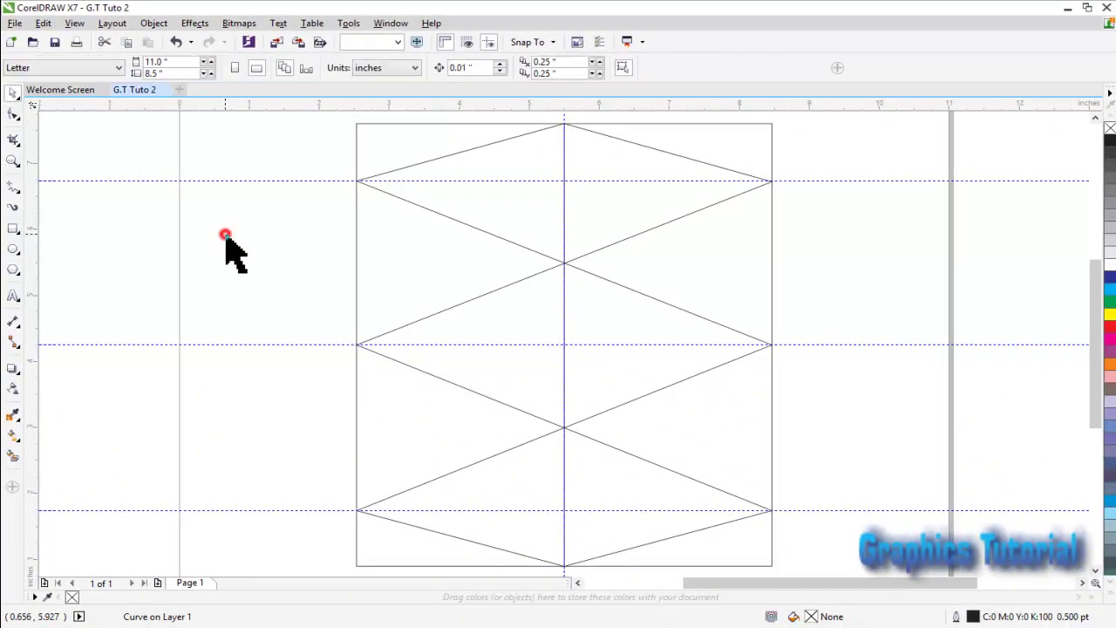
pyautogui.click(278, 179)
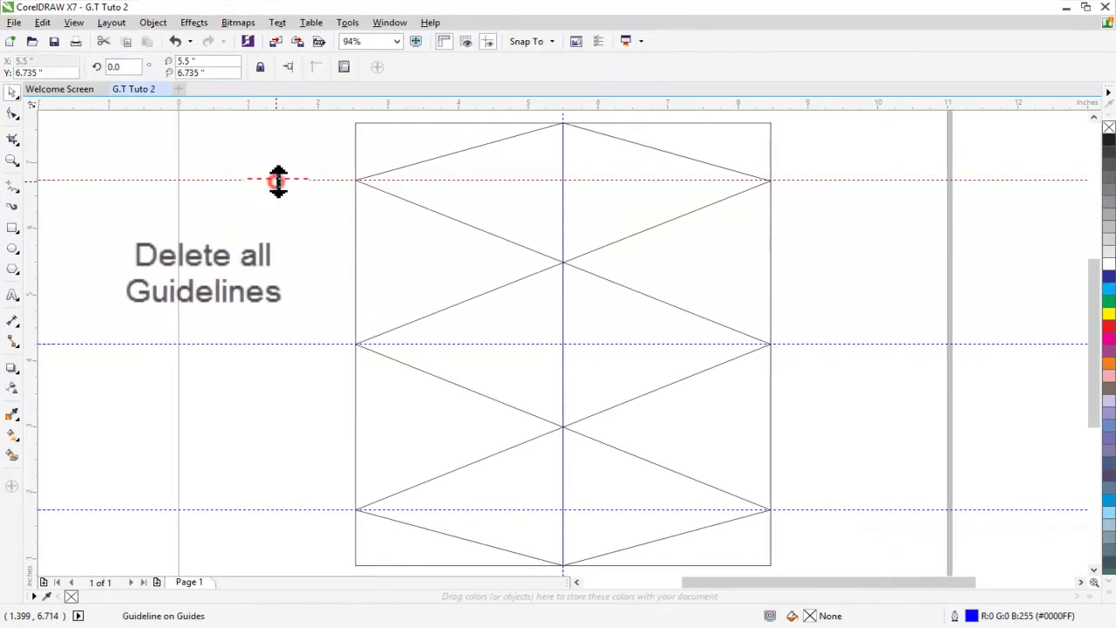
pyautogui.press('Delete')
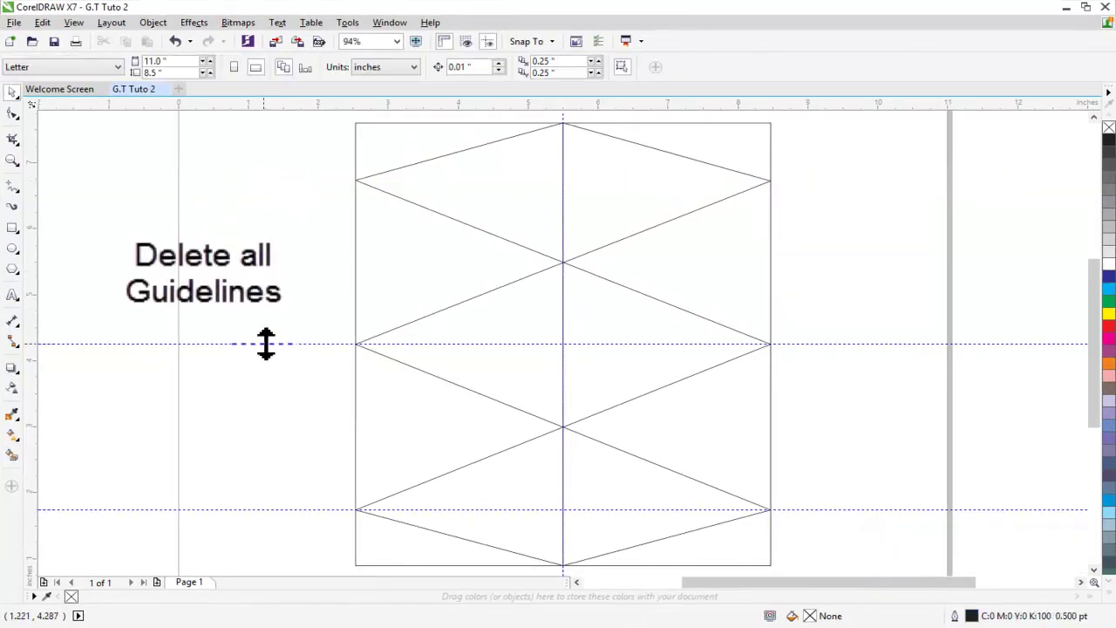
pyautogui.click(266, 344)
pyautogui.press('Delete')
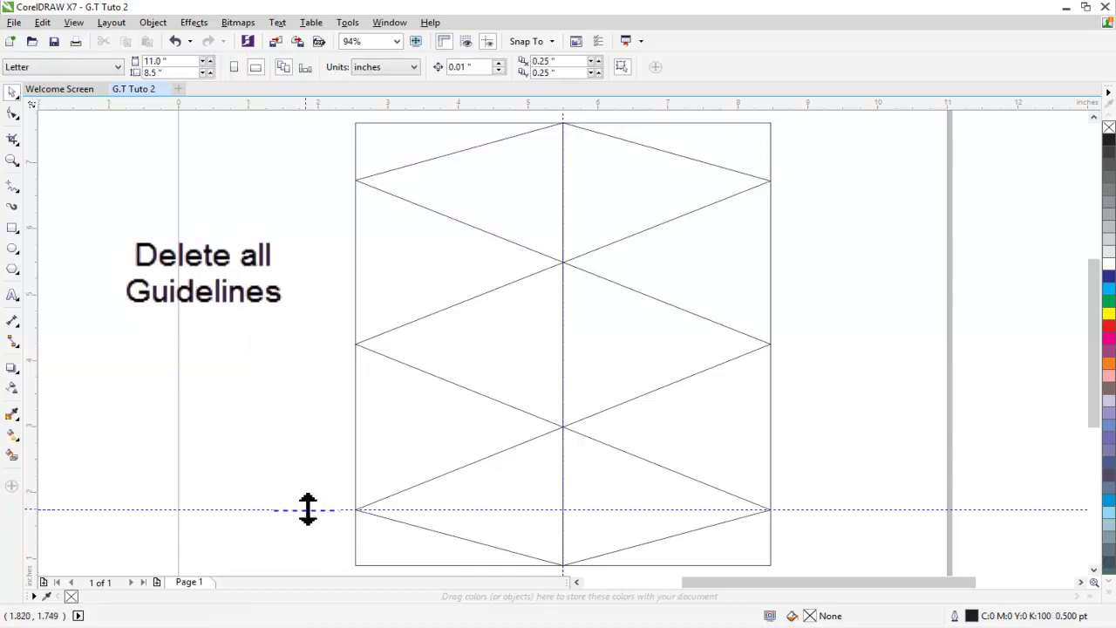
pyautogui.click(307, 510)
pyautogui.press('Delete')
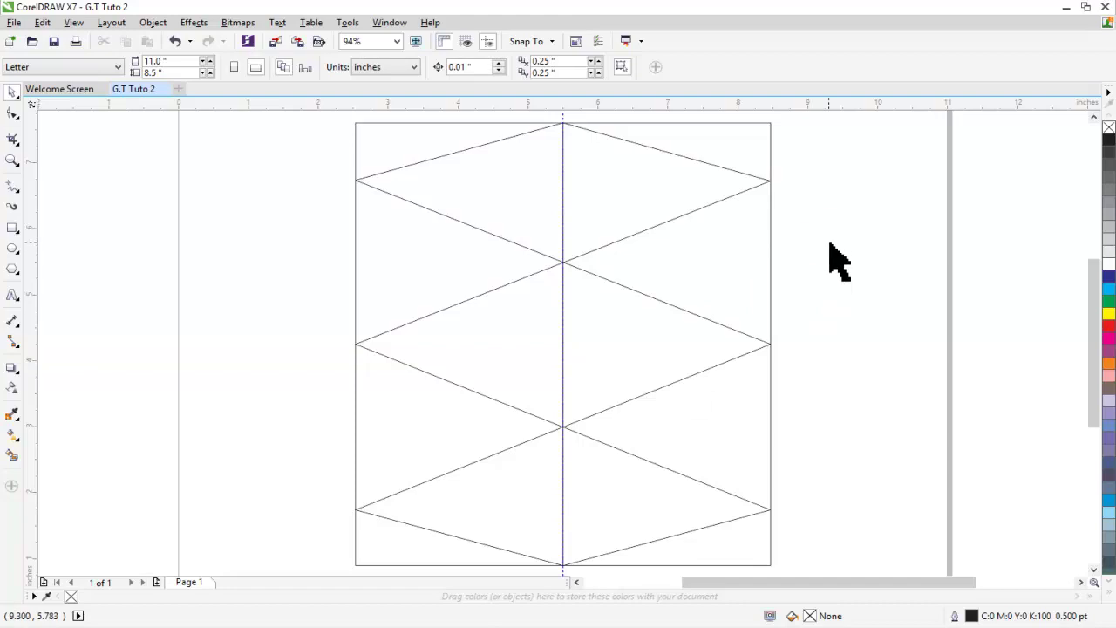
# Select and remove the vertical centre guideline
pyautogui.scroll(-2, 835, 261)
pyautogui.scroll(2, 834, 262)
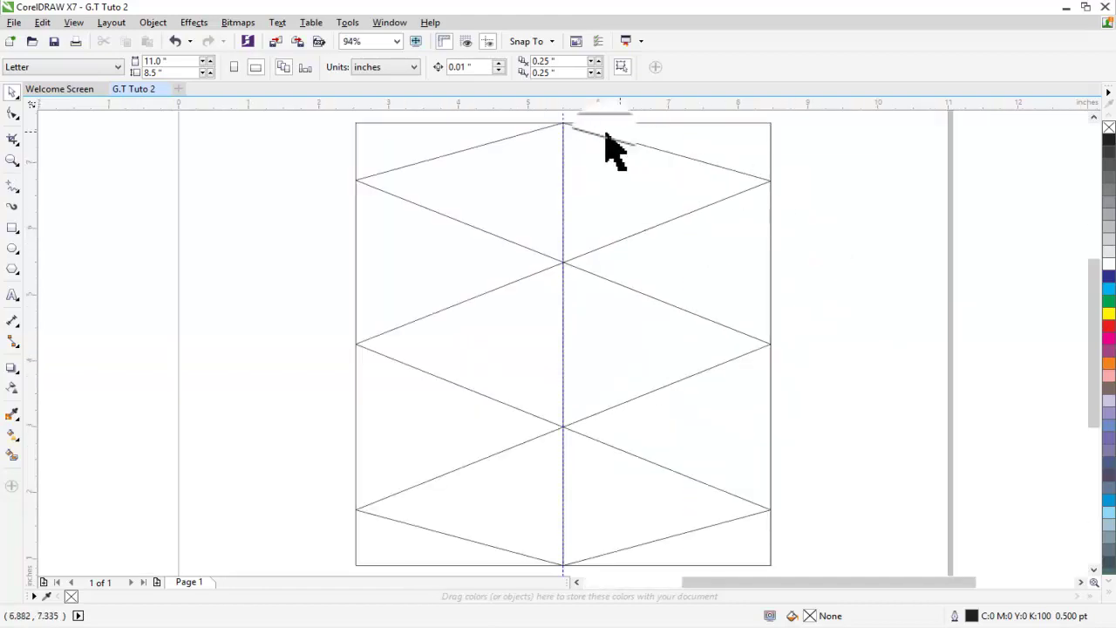
pyautogui.click(563, 117)
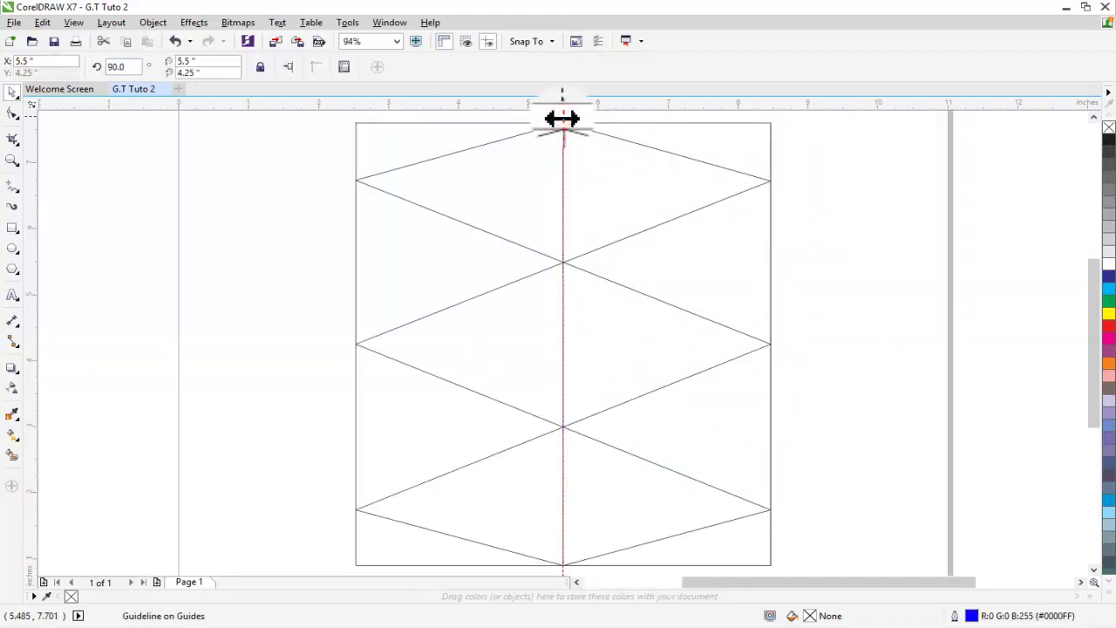
pyautogui.scroll(-3, 563, 118)
pyautogui.click(562, 114)
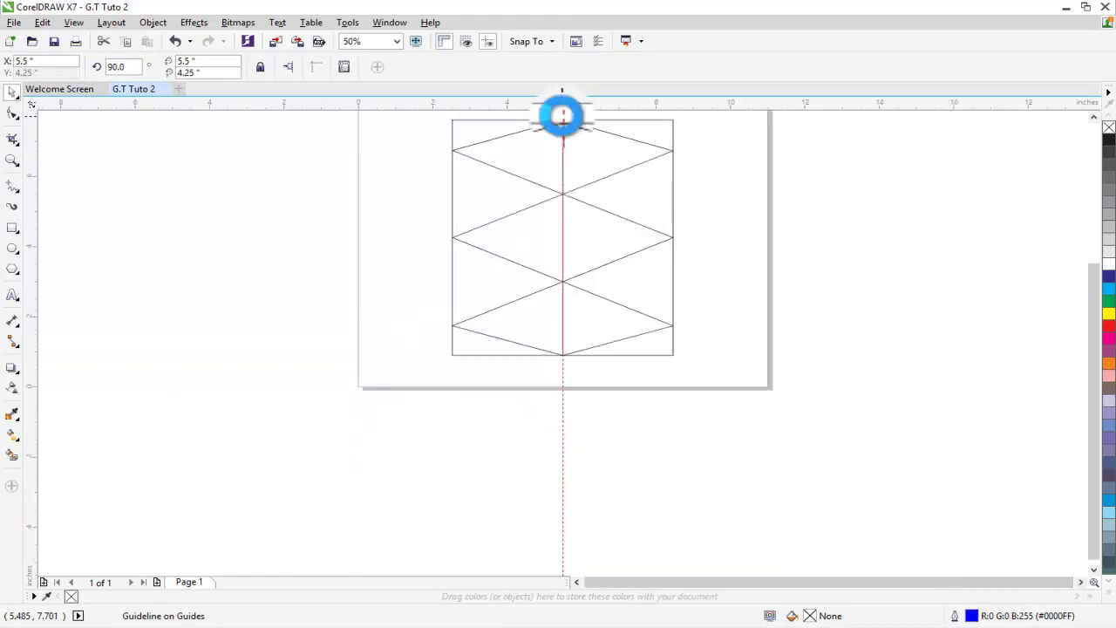
pyautogui.scroll(3, 689, 222)
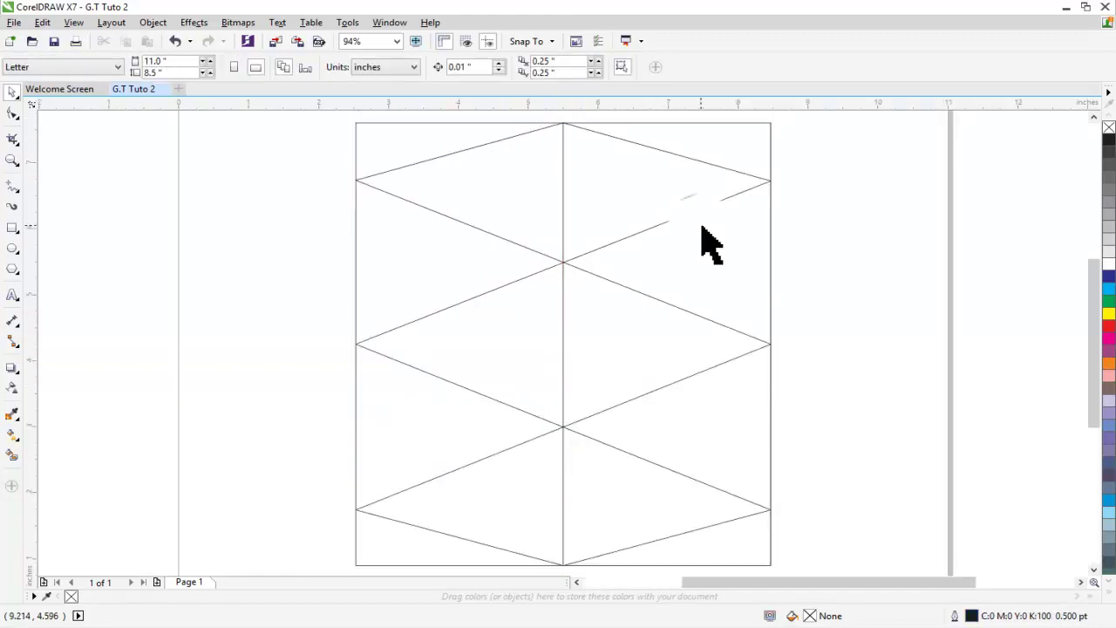
pyautogui.click(887, 248)
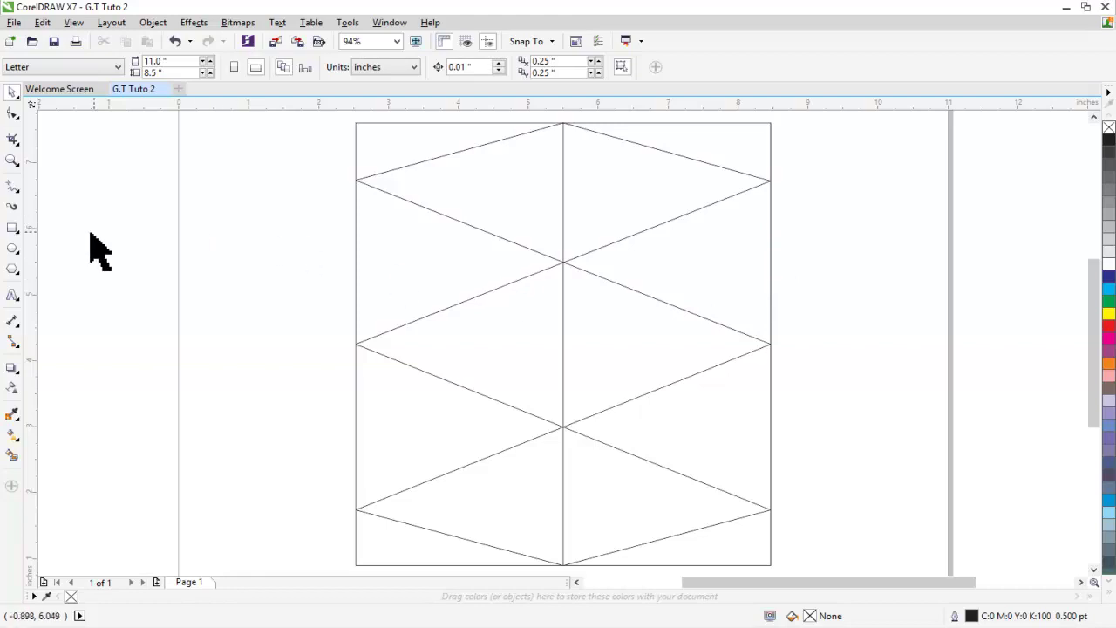
# Smart-fill the top-right triangle orange, the top-left bright green, and the left one cyan
pyautogui.click(14, 455)
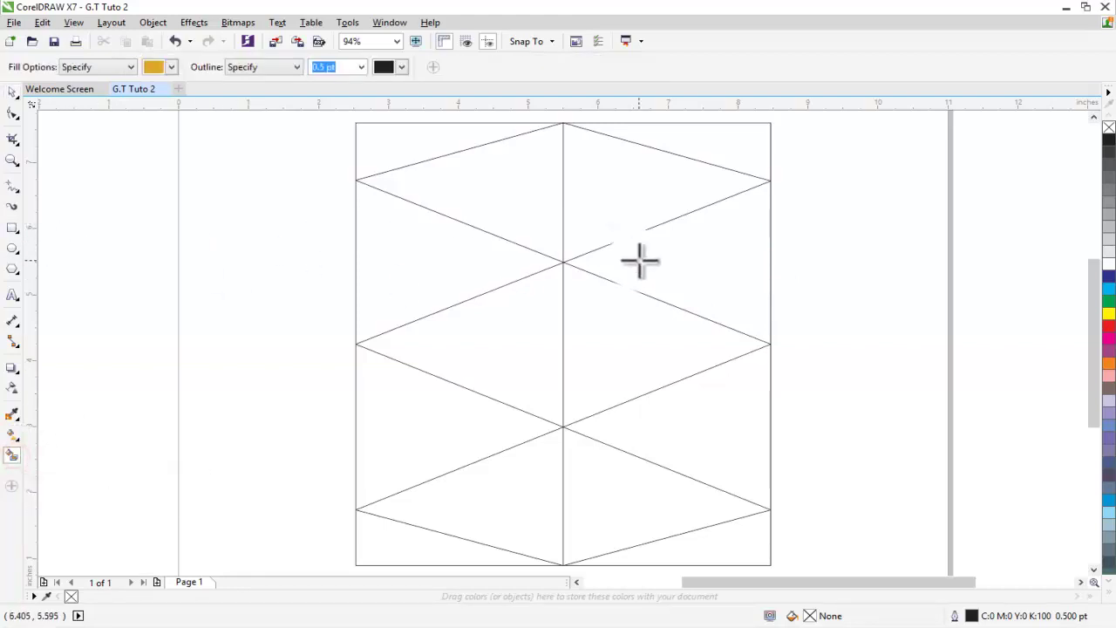
pyautogui.click(650, 187)
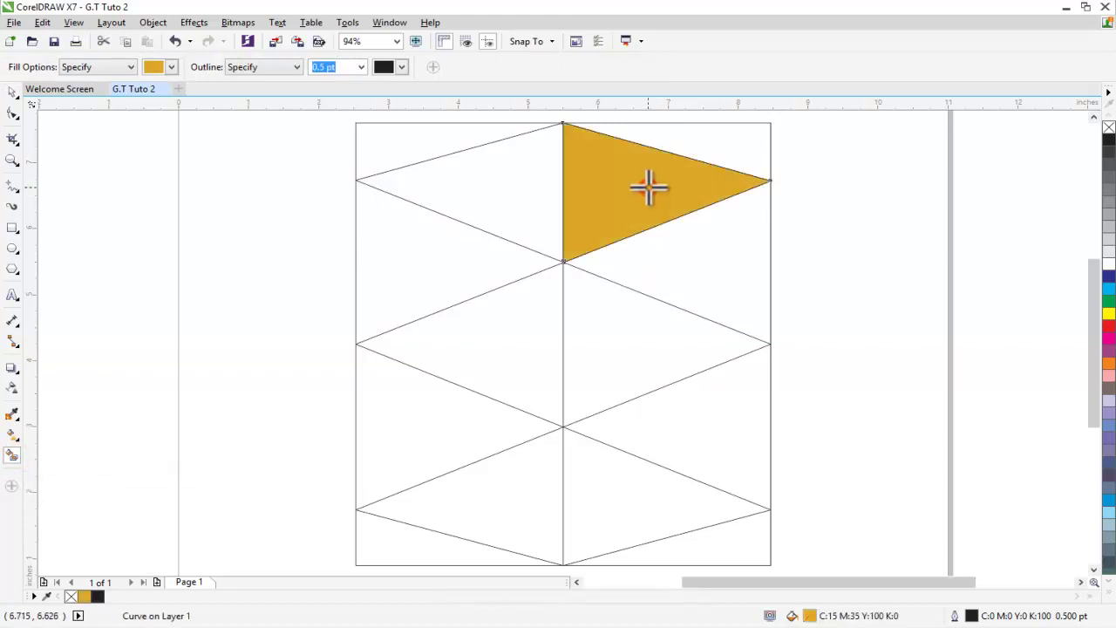
pyautogui.click(171, 68)
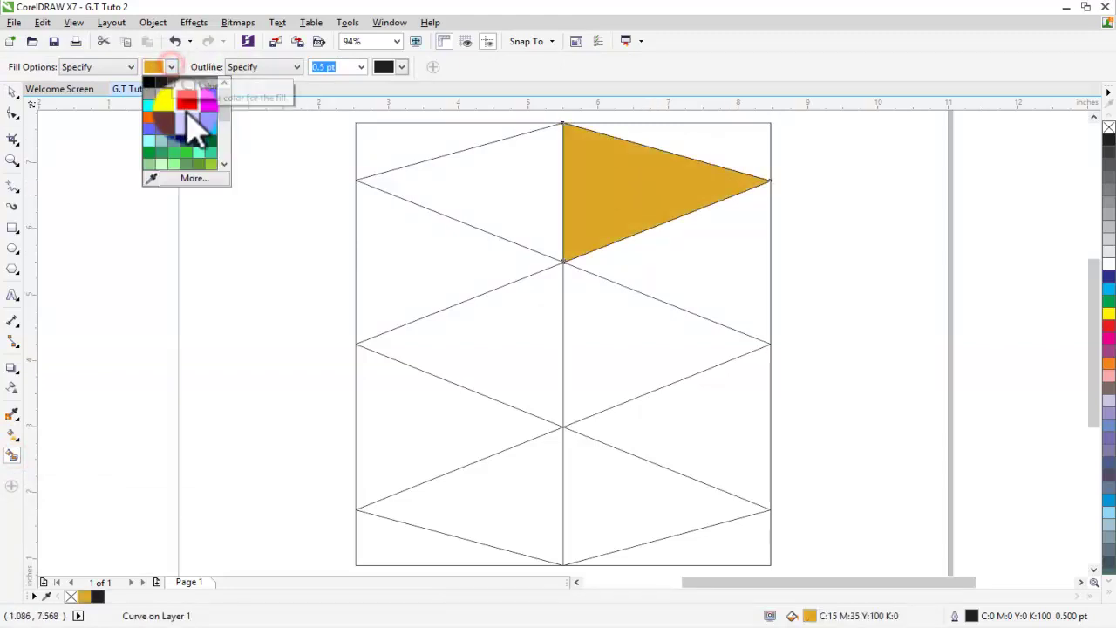
pyautogui.click(162, 105)
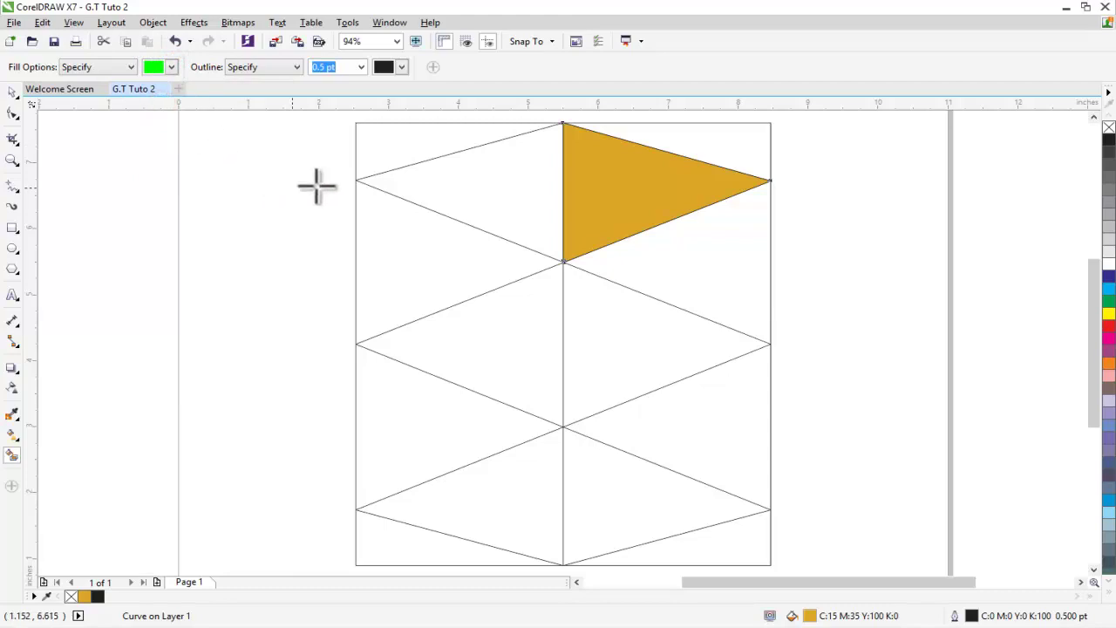
pyautogui.click(459, 184)
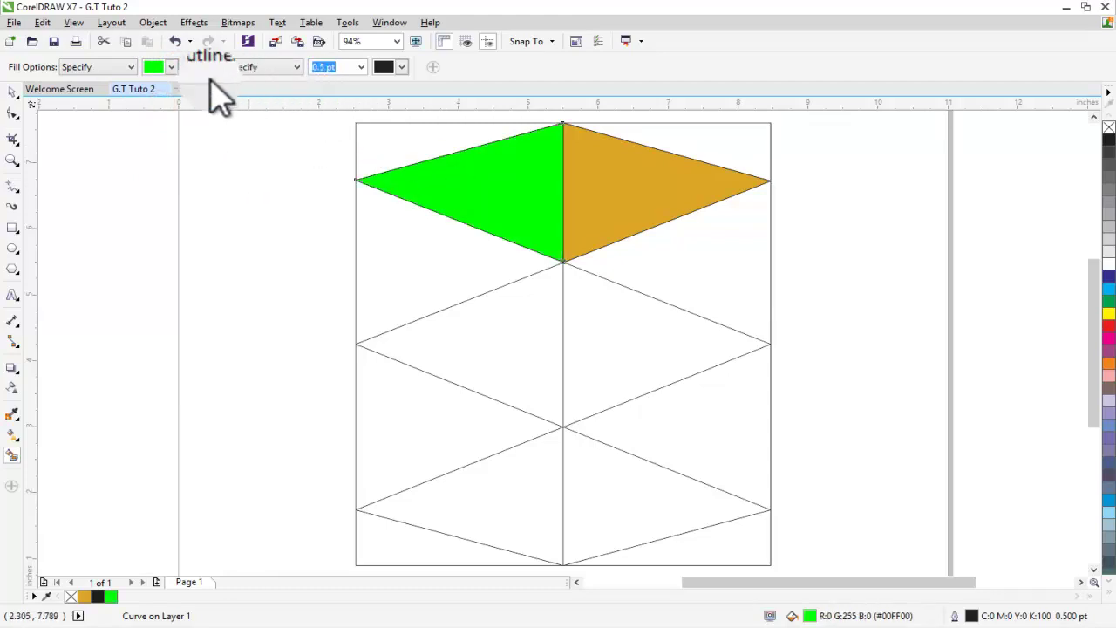
pyautogui.click(171, 67)
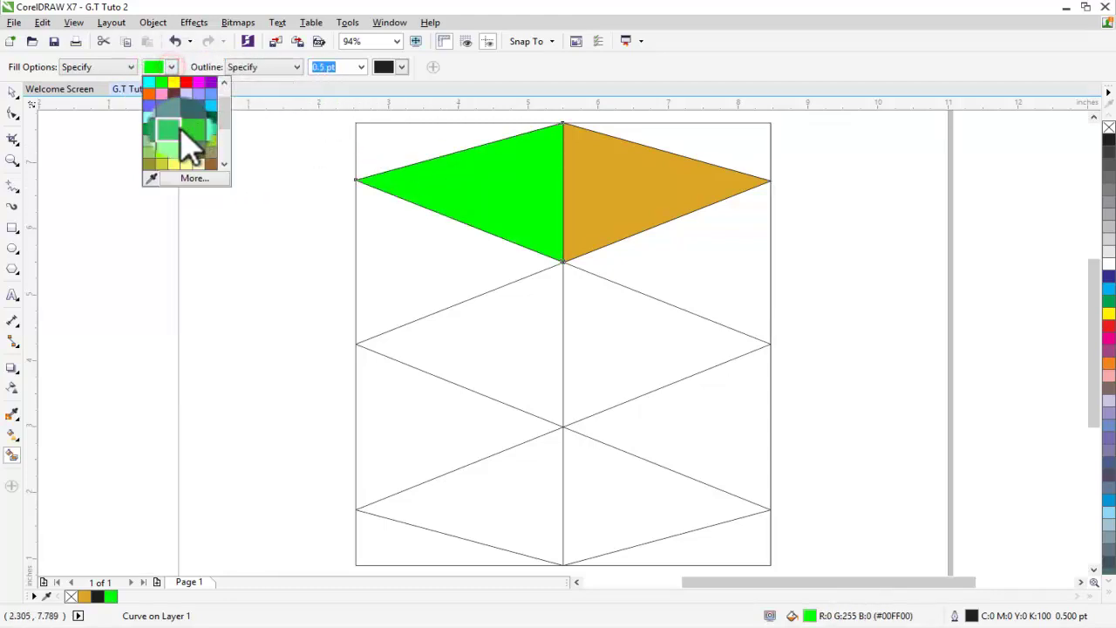
pyautogui.click(150, 116)
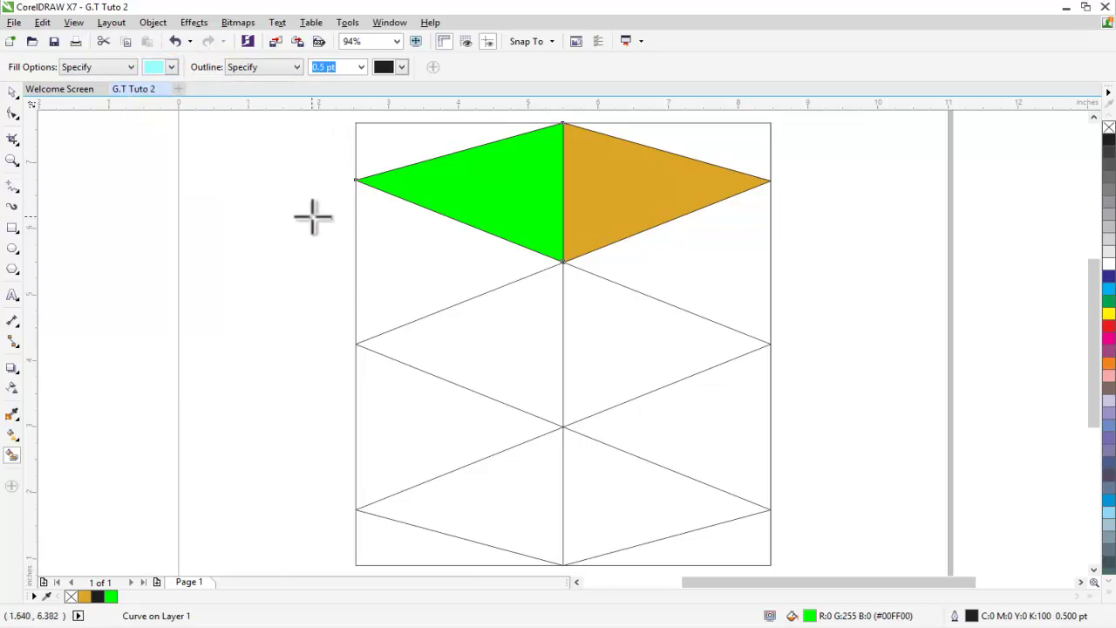
pyautogui.click(406, 262)
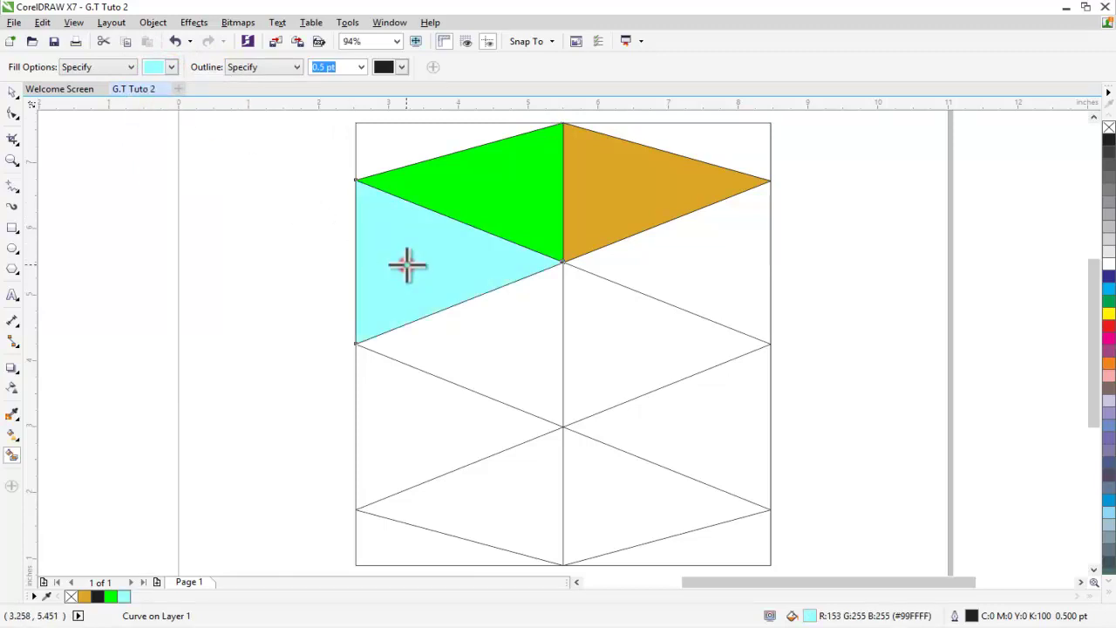
# Fill the next triangles olive-yellow, purple on the right middle, and dark teal below it
pyautogui.click(172, 67)
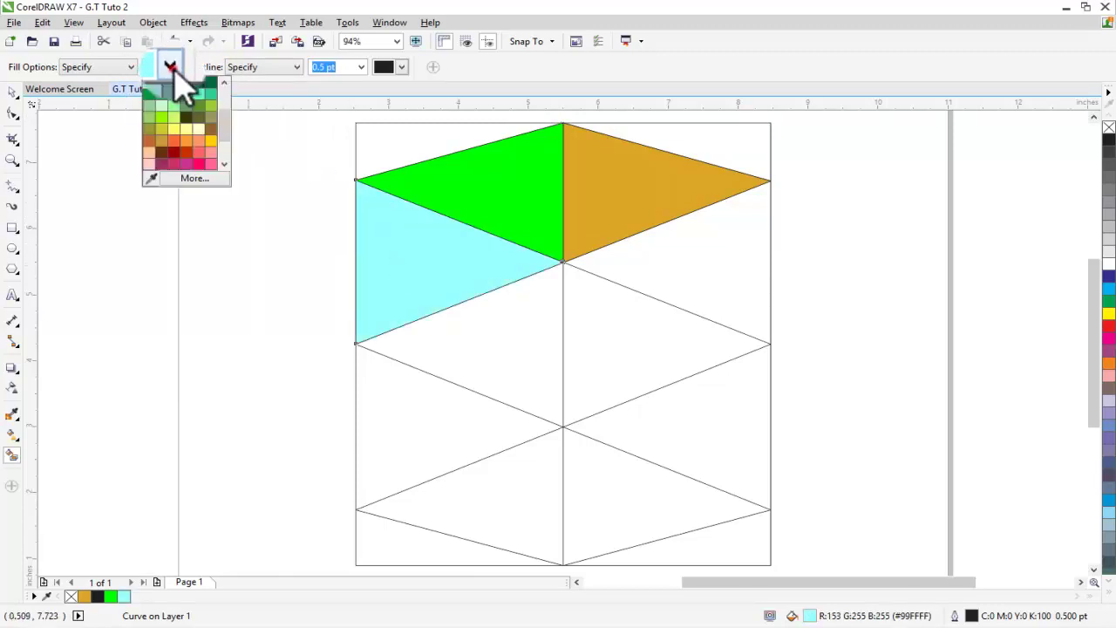
pyautogui.click(162, 130)
pyautogui.click(513, 356)
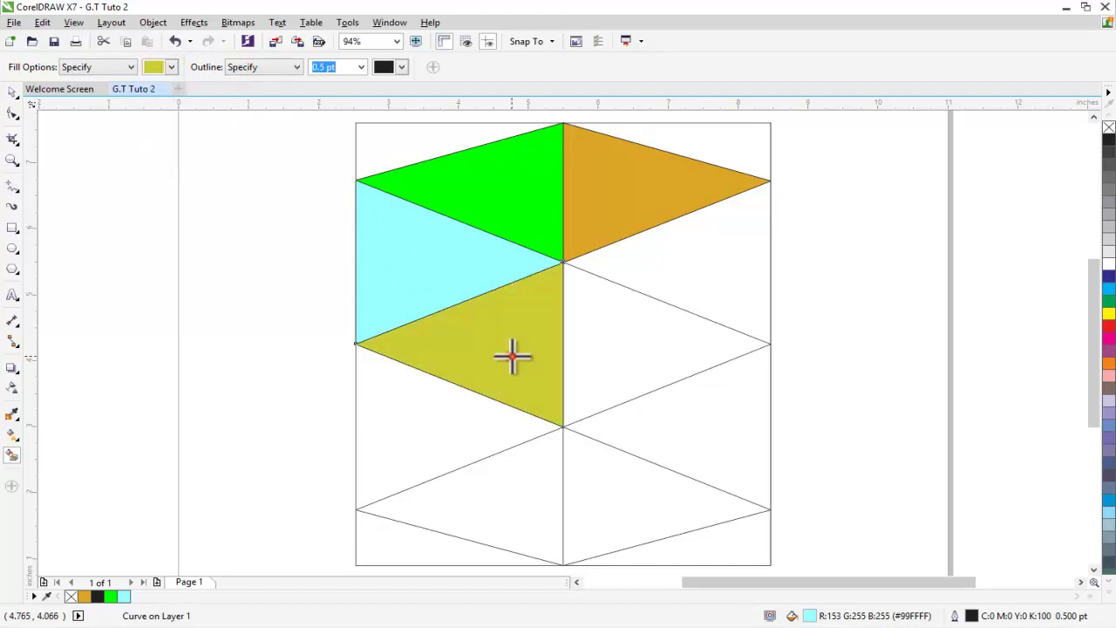
pyautogui.click(175, 68)
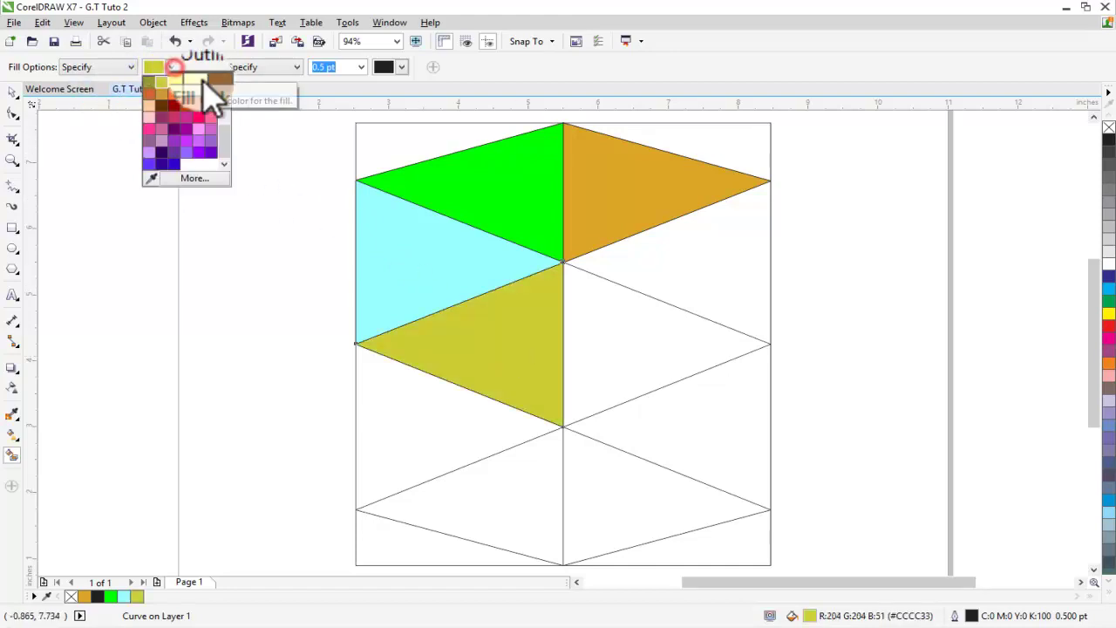
pyautogui.click(186, 129)
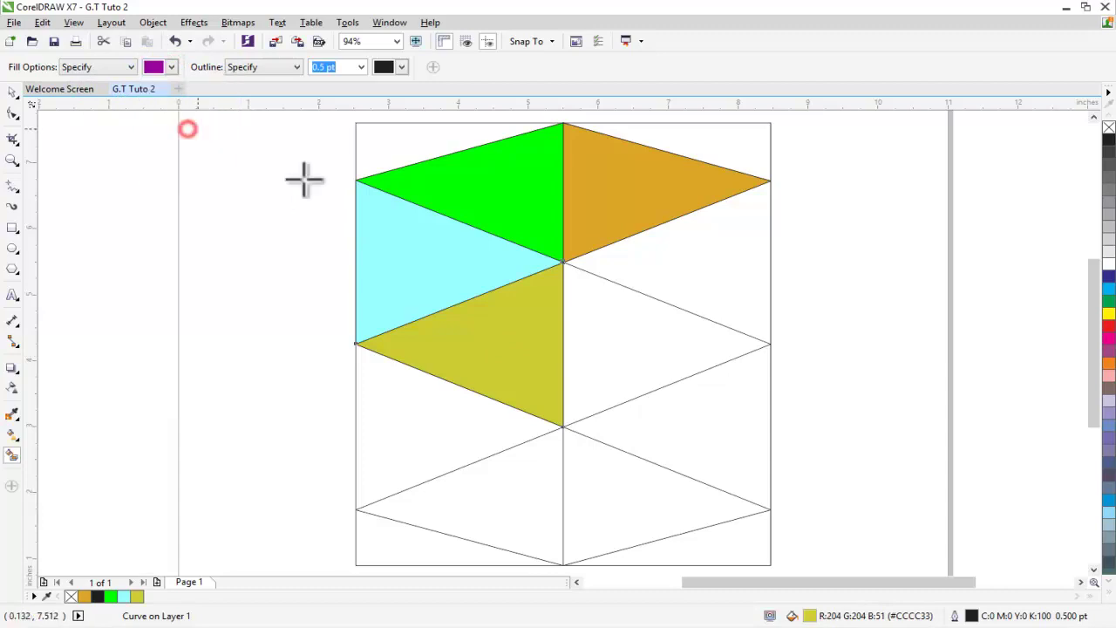
pyautogui.click(652, 378)
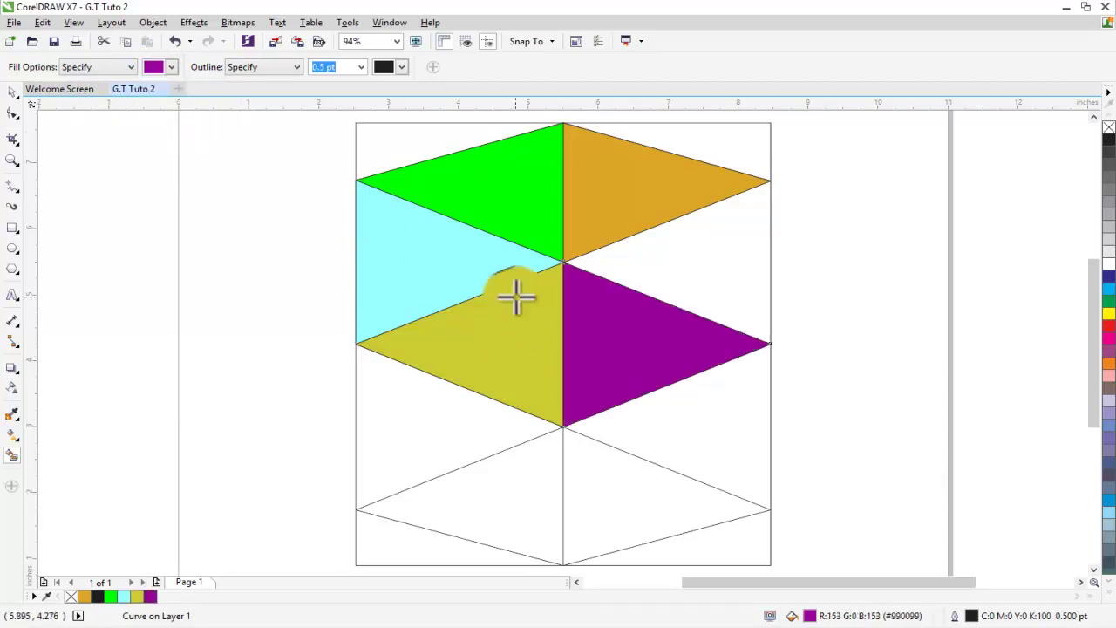
pyautogui.click(171, 67)
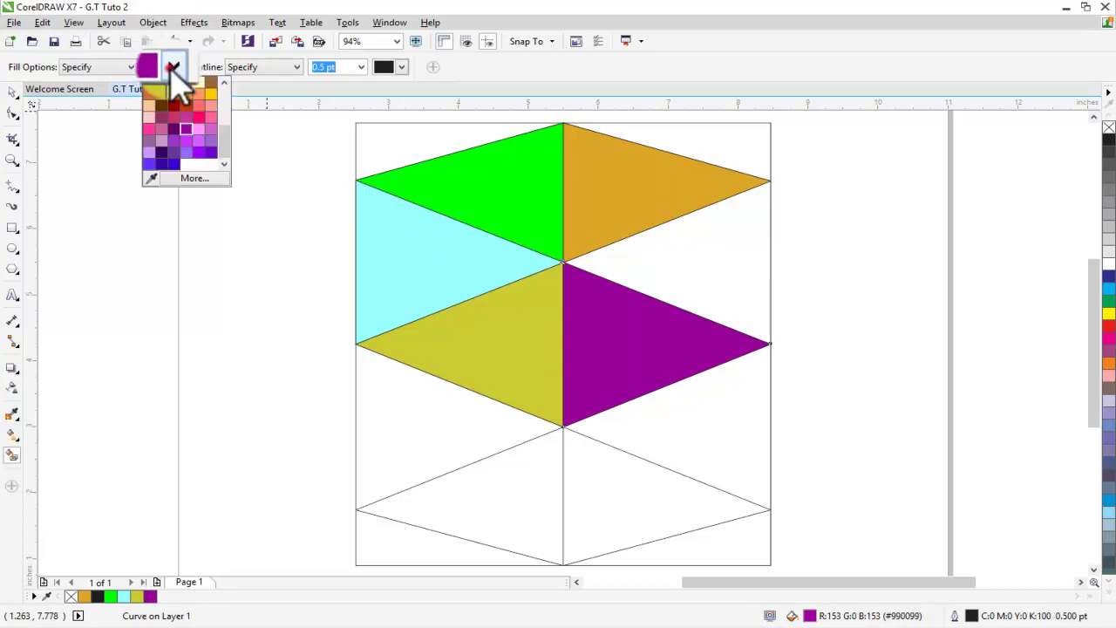
pyautogui.moveTo(229, 140); pyautogui.dragTo(222, 112)
pyautogui.click(206, 109)
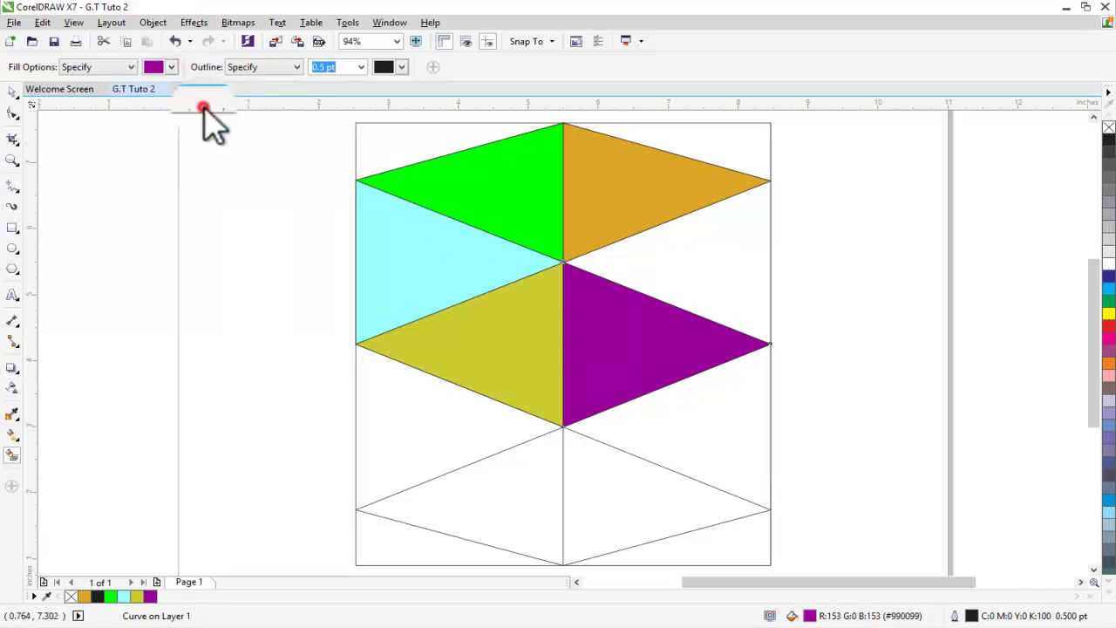
pyautogui.click(721, 440)
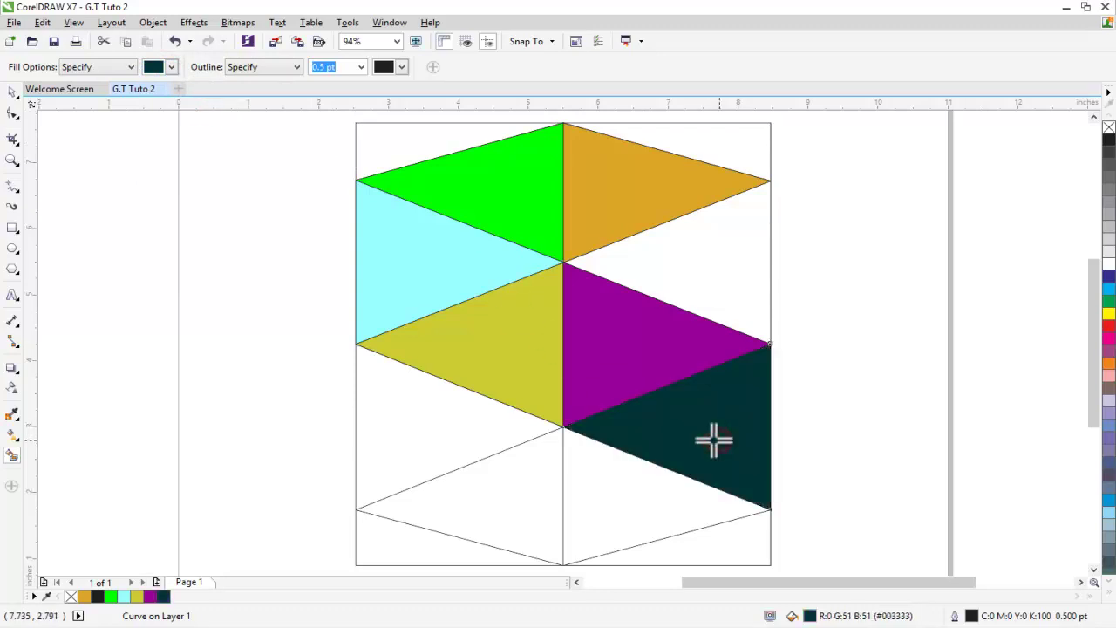
# Fill the bottom-left and bottom-right triangles navy blue
pyautogui.click(173, 67)
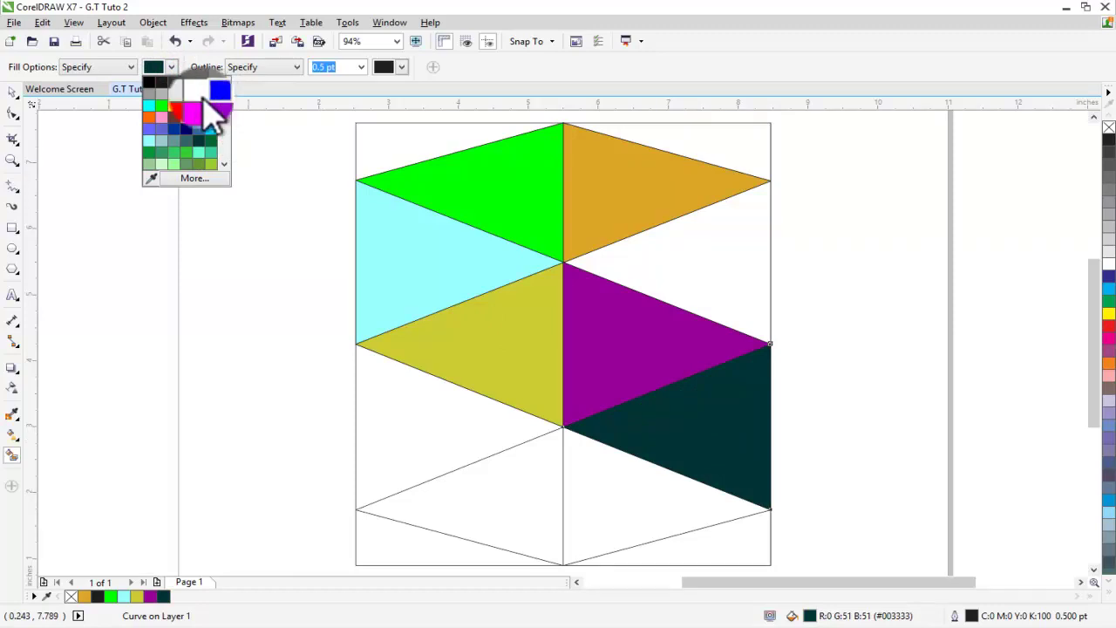
pyautogui.click(185, 106)
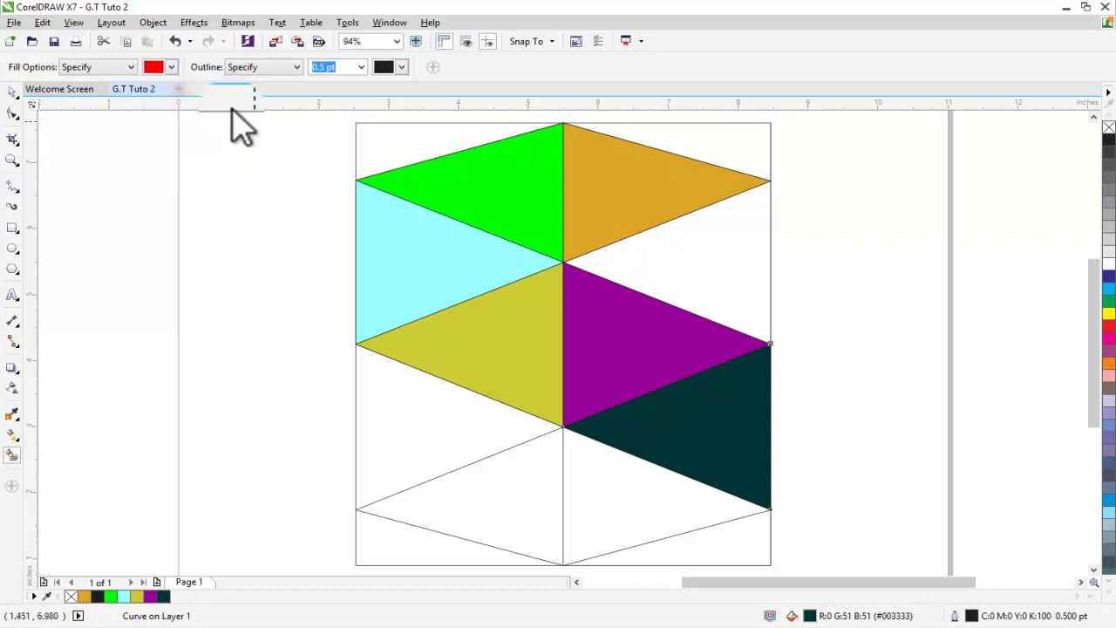
pyautogui.click(172, 67)
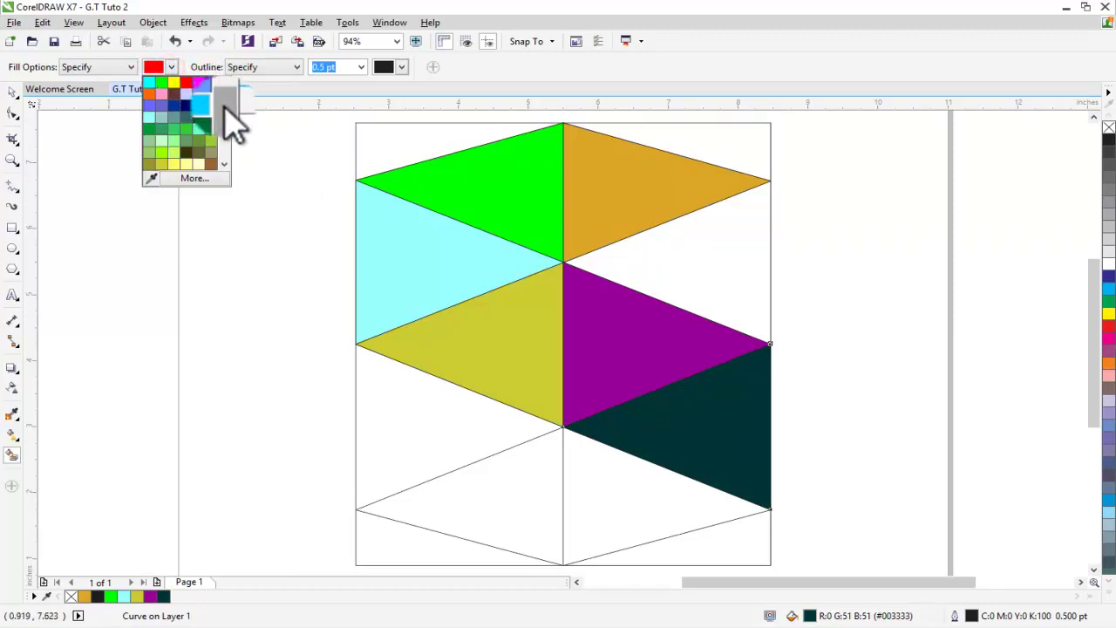
pyautogui.click(185, 106)
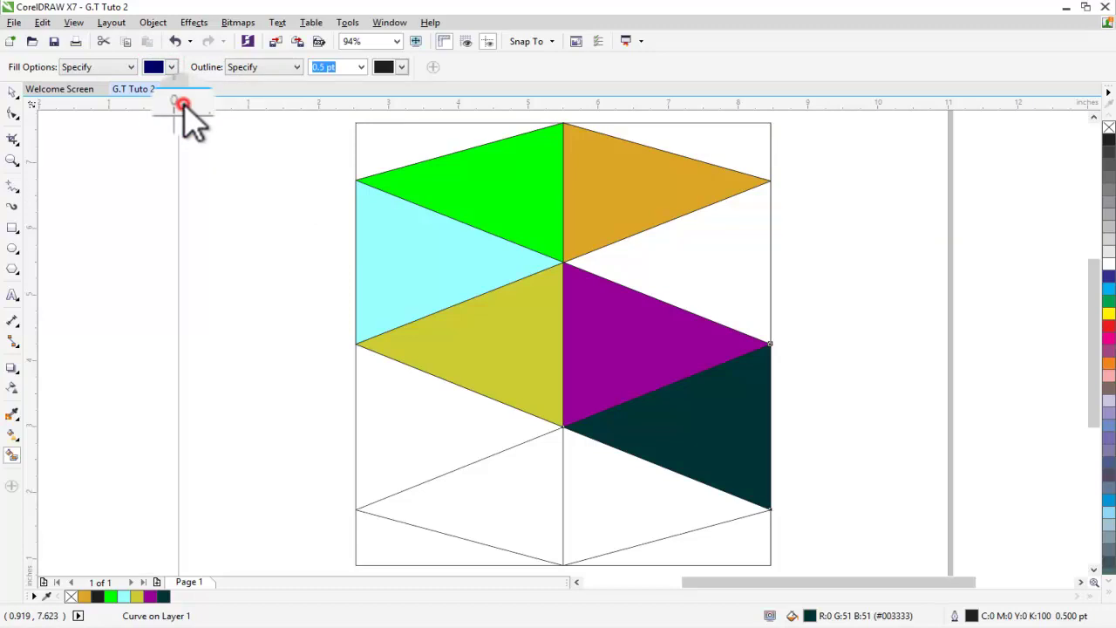
pyautogui.click(479, 485)
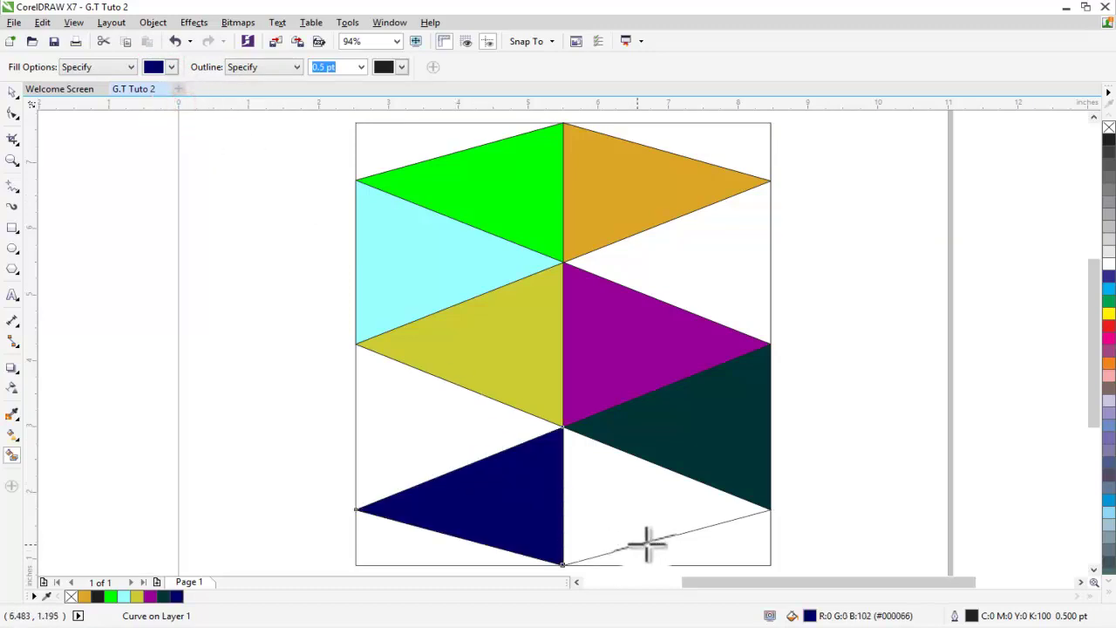
pyautogui.click(642, 517)
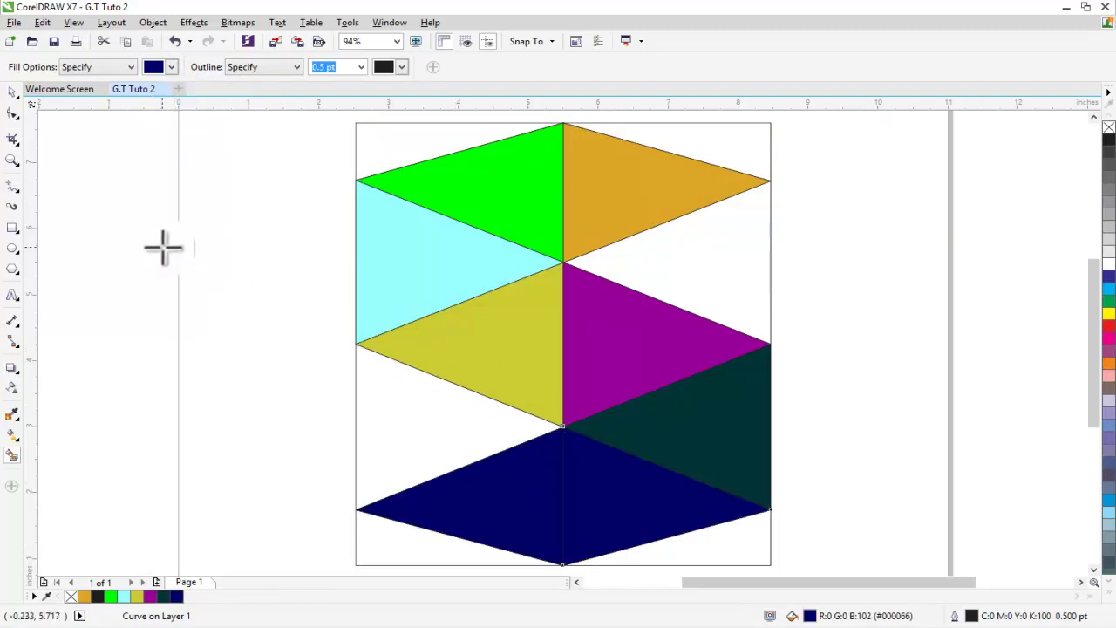
# Clear the selection and select the navy diamond shape
pyautogui.click(10, 90)
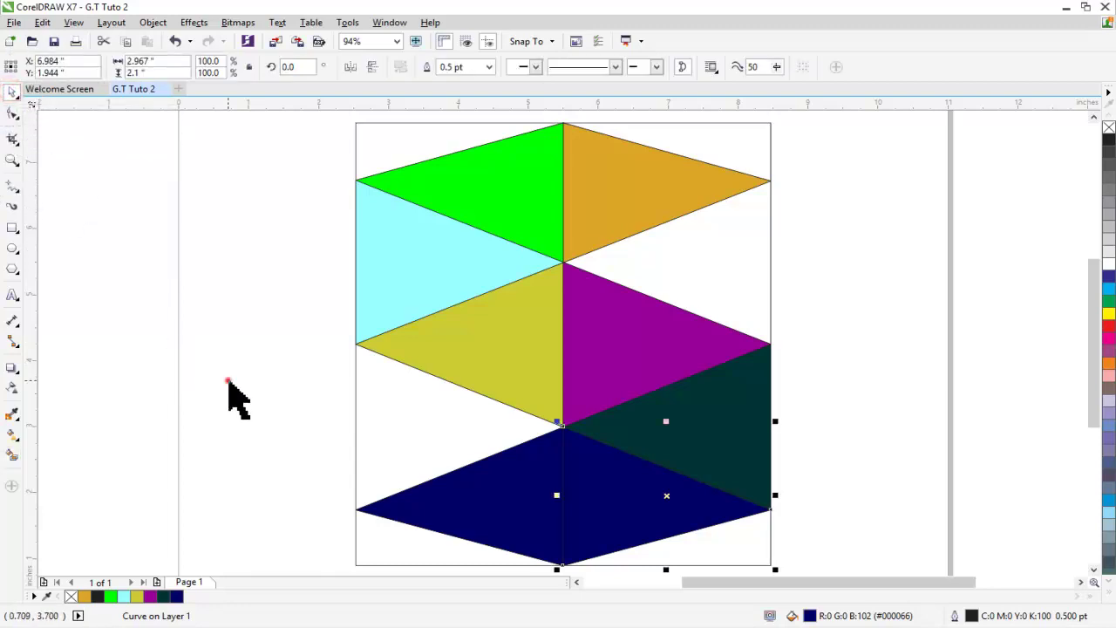
pyautogui.click(227, 379)
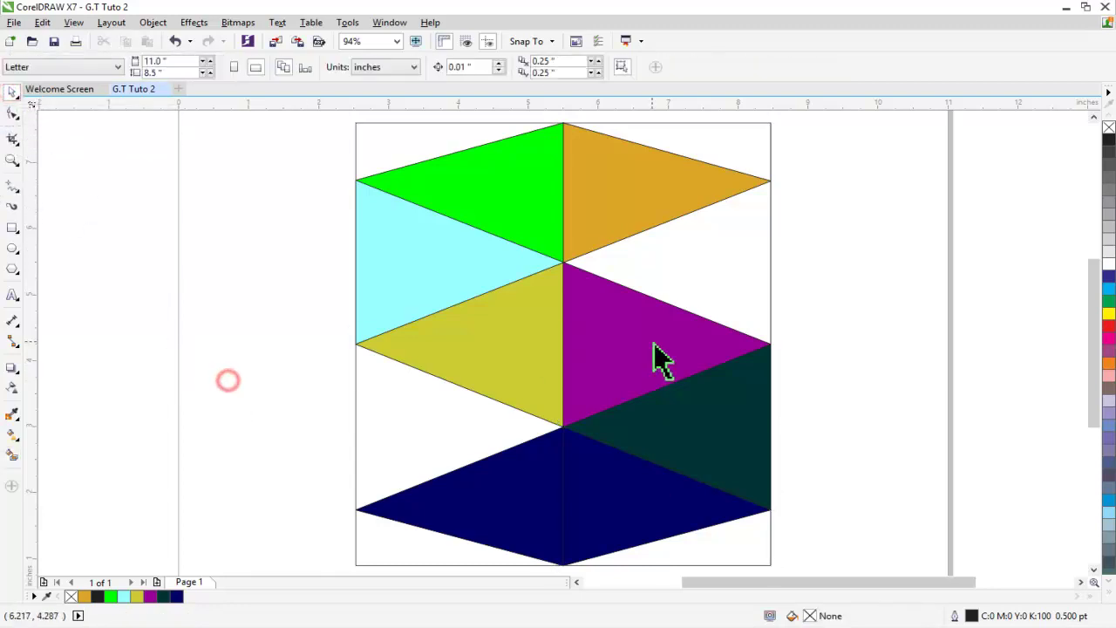
pyautogui.click(772, 277)
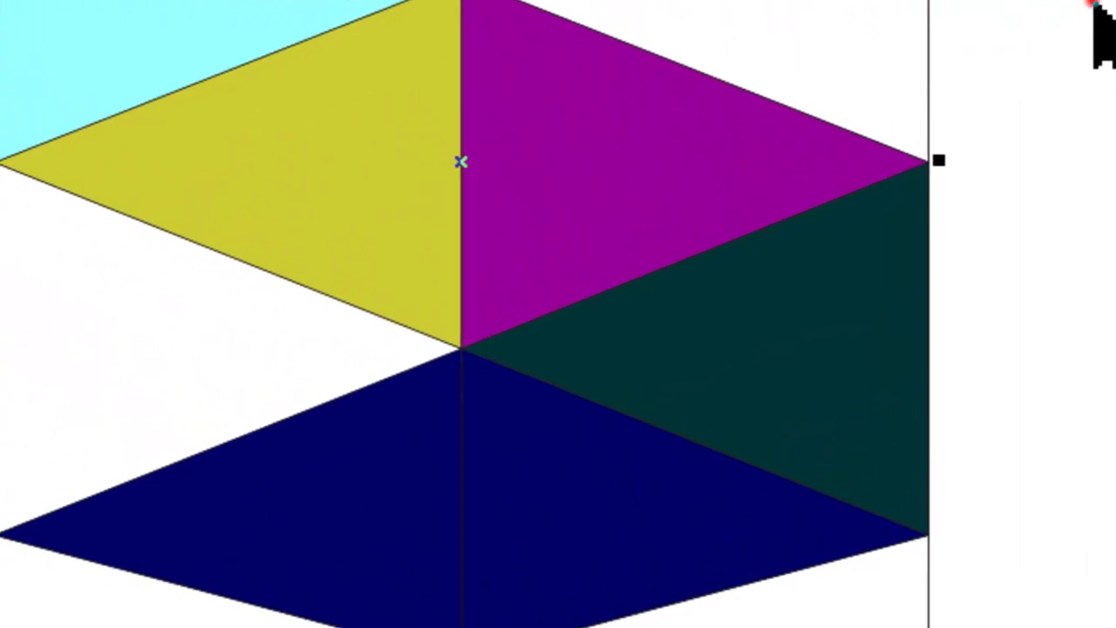
pyautogui.click(1090, 13)
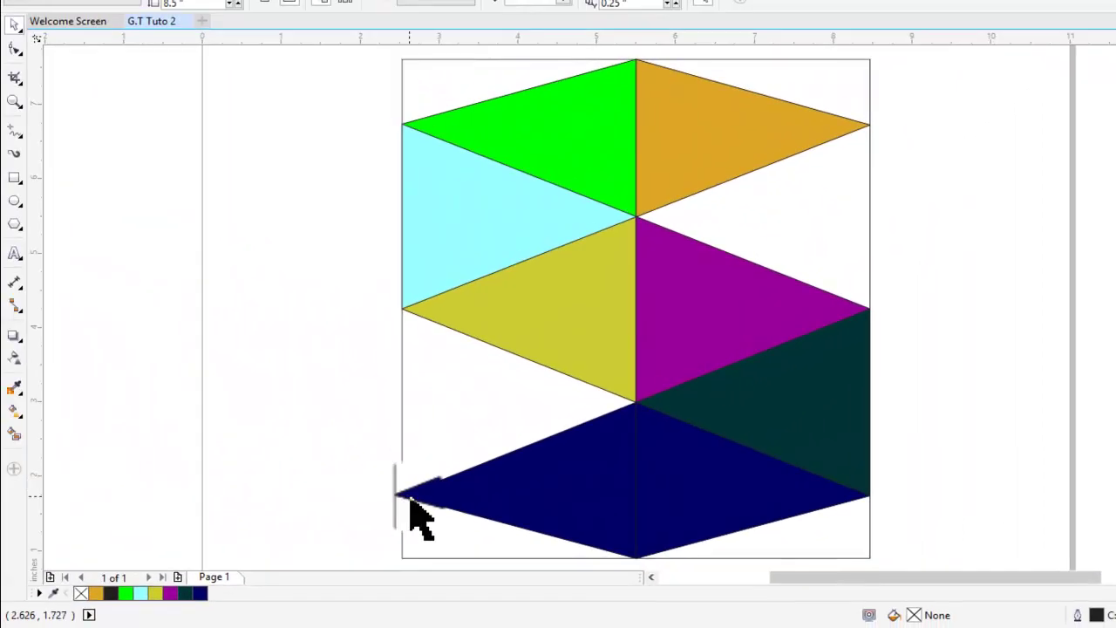
pyautogui.click(399, 494)
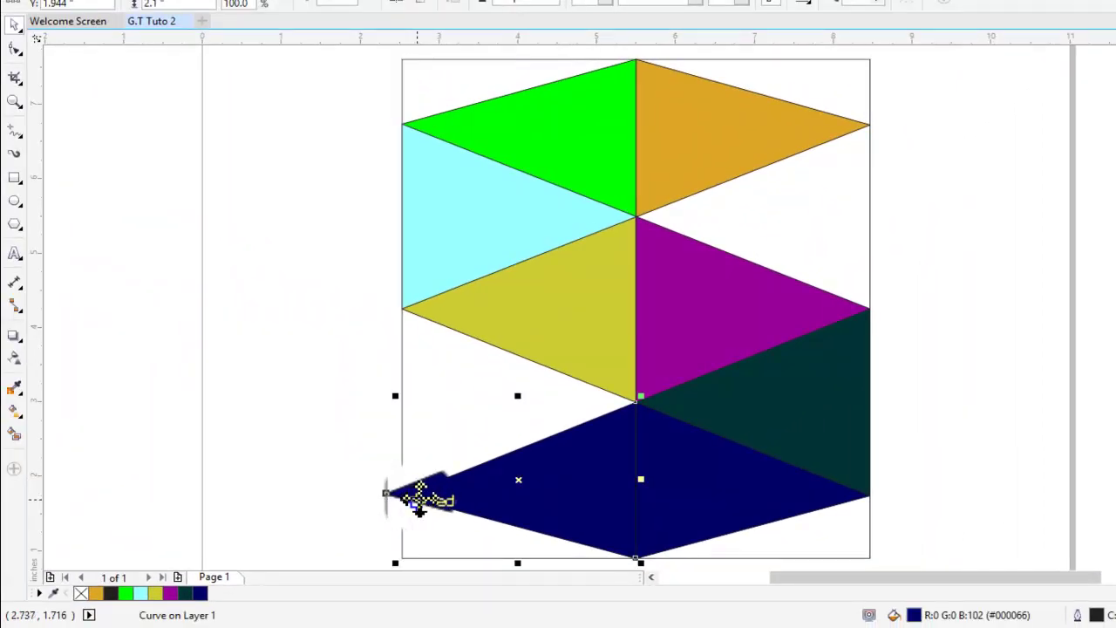
# Nudge the navy shape's left corner node, then undo to drop the lower-right navy fill
pyautogui.moveTo(421, 497); pyautogui.dragTo(440, 498)
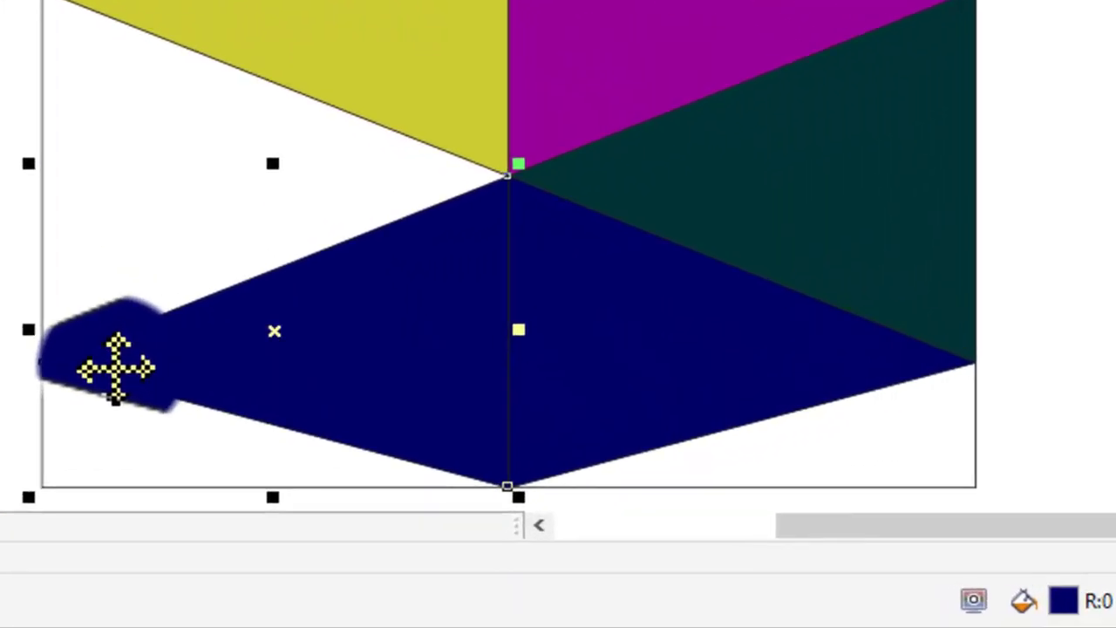
pyautogui.moveTo(116, 367); pyautogui.dragTo(107, 369)
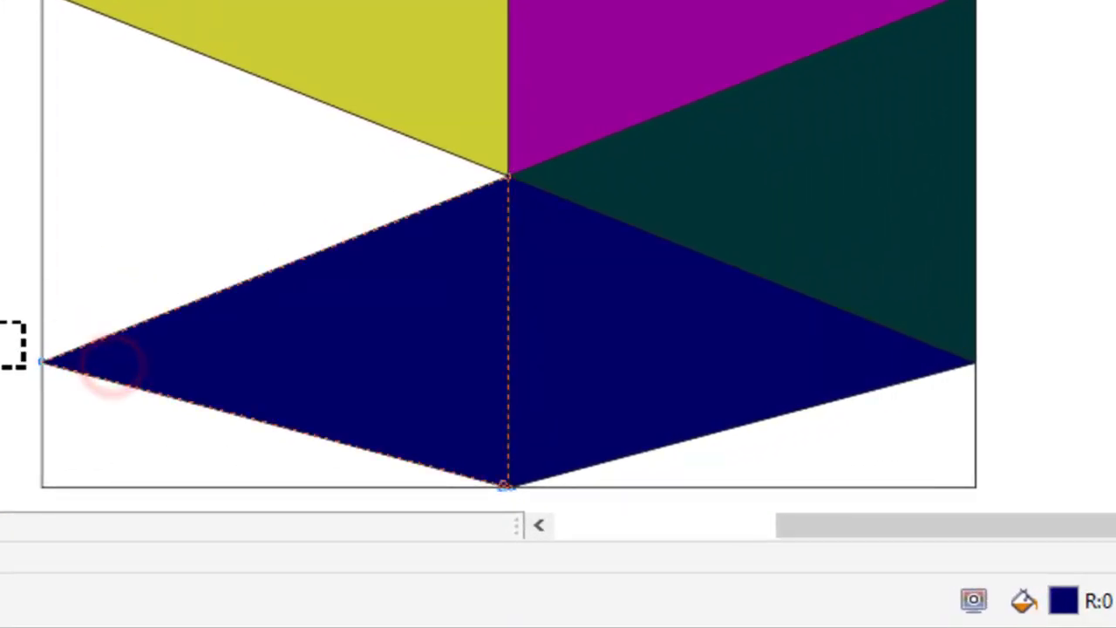
pyautogui.moveTo(2, 237); pyautogui.dragTo(150, 436)
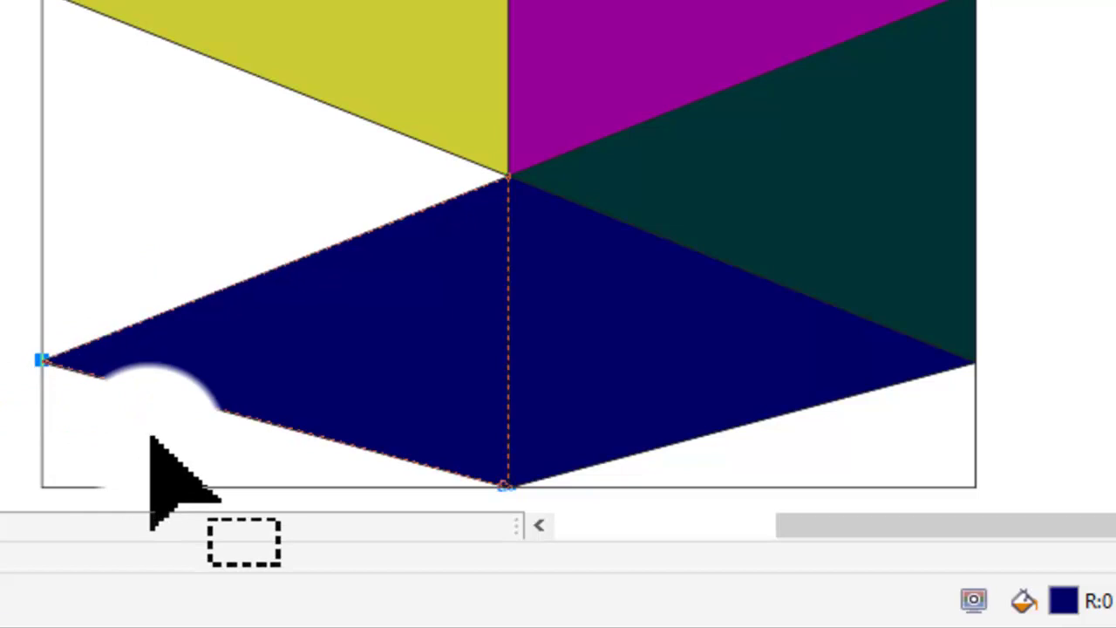
pyautogui.press('Up')
pyautogui.press('Up')
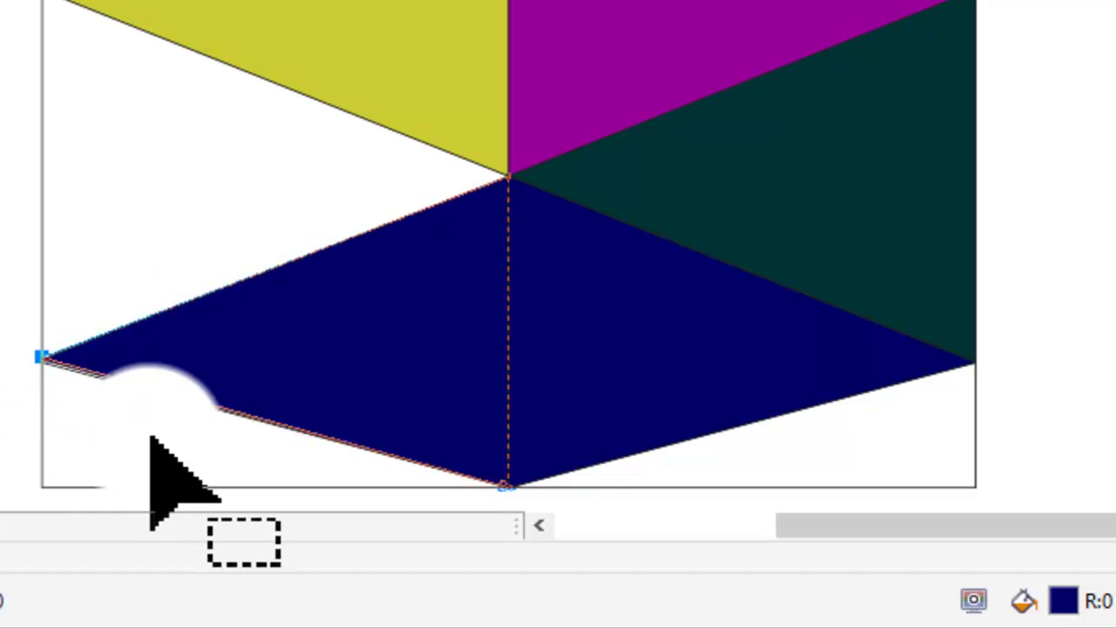
pyautogui.press('Up')
pyautogui.press('Up')
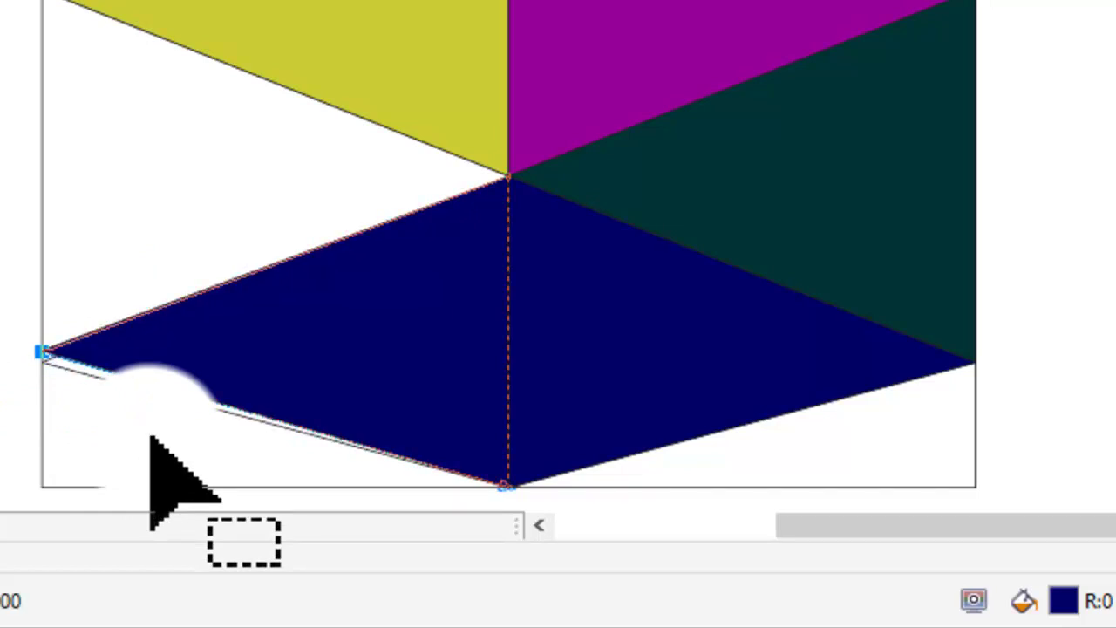
pyautogui.press('Down')
pyautogui.press('Down')
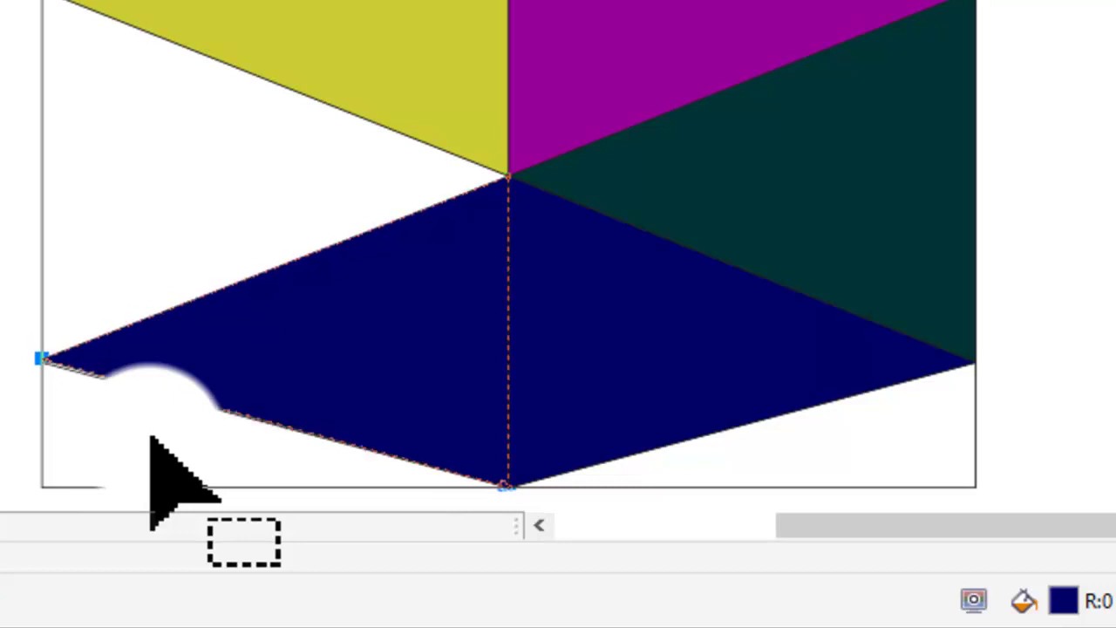
pyautogui.press('Down')
pyautogui.hotkey('ctrl', 'z')
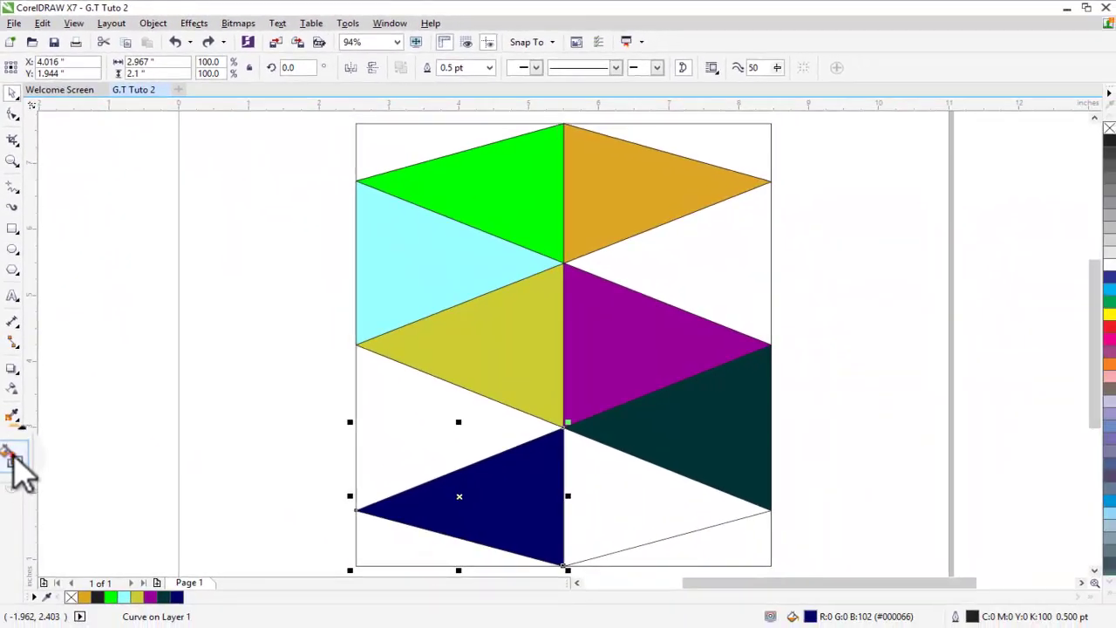
# Refill the empty bottom-right triangle navy and deselect it
pyautogui.click(13, 455)
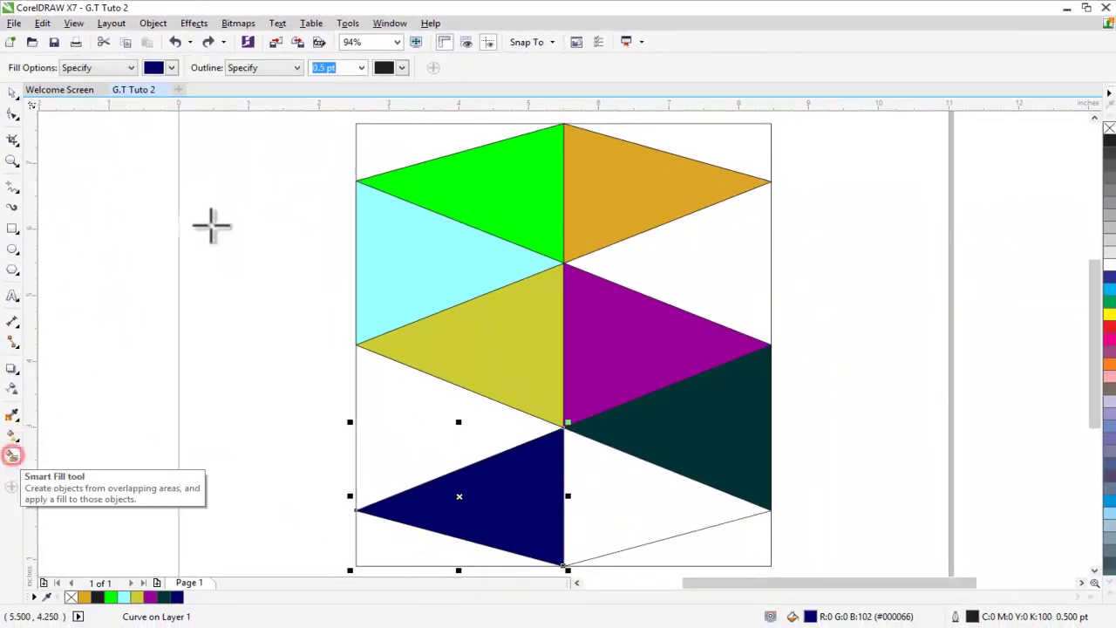
pyautogui.click(171, 68)
pyautogui.click(619, 498)
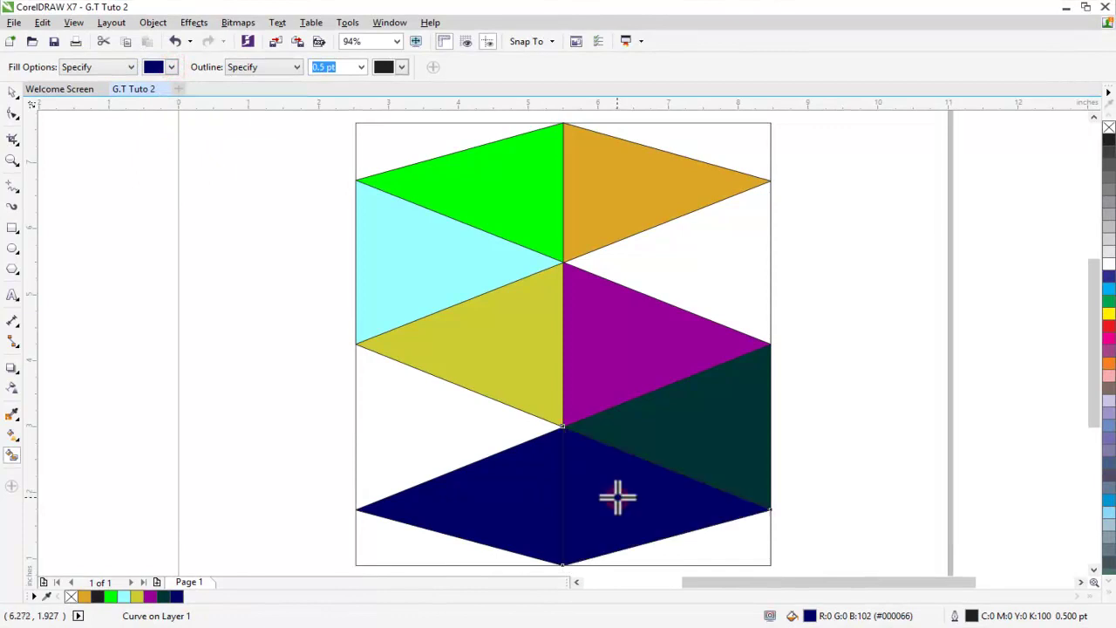
pyautogui.click(11, 90)
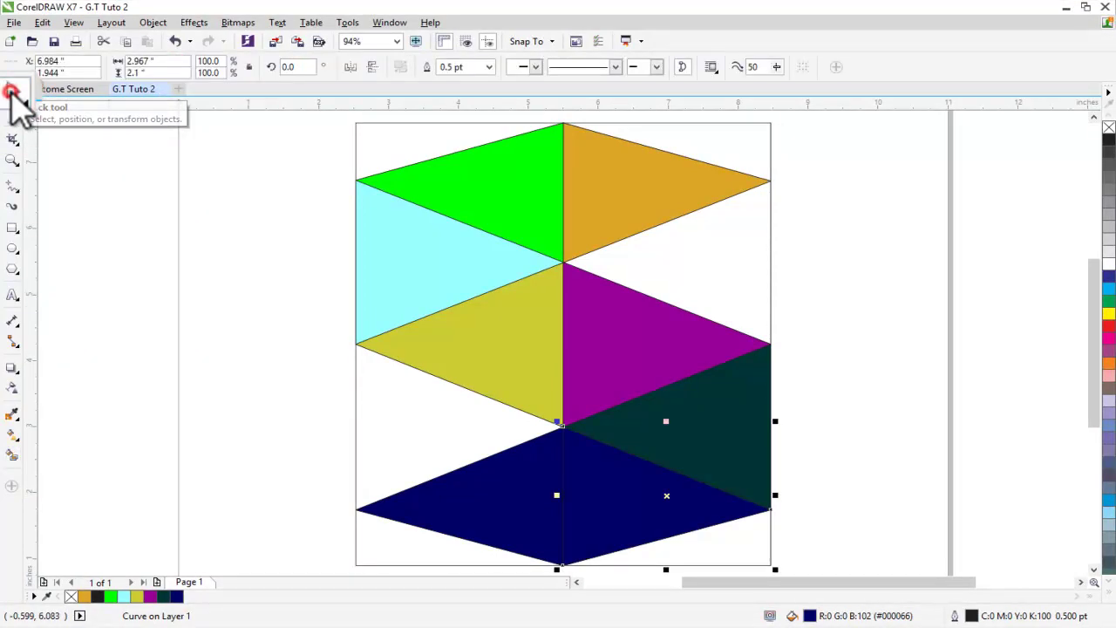
pyautogui.click(219, 314)
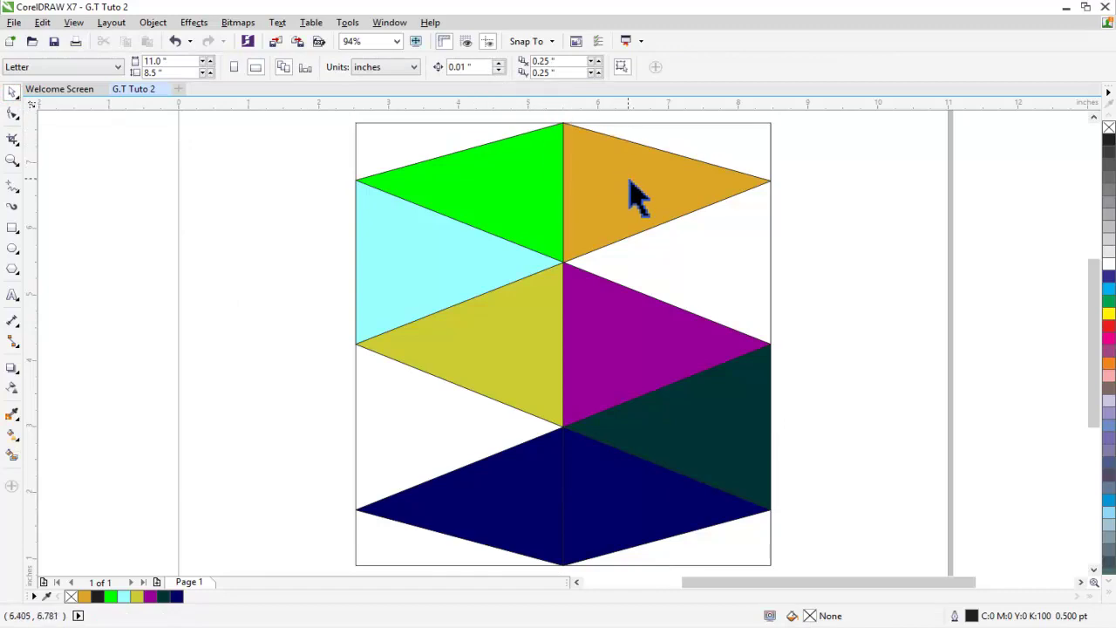
# Fill the gap between the orange and magenta triangles grey (#666666)
pyautogui.click(12, 454)
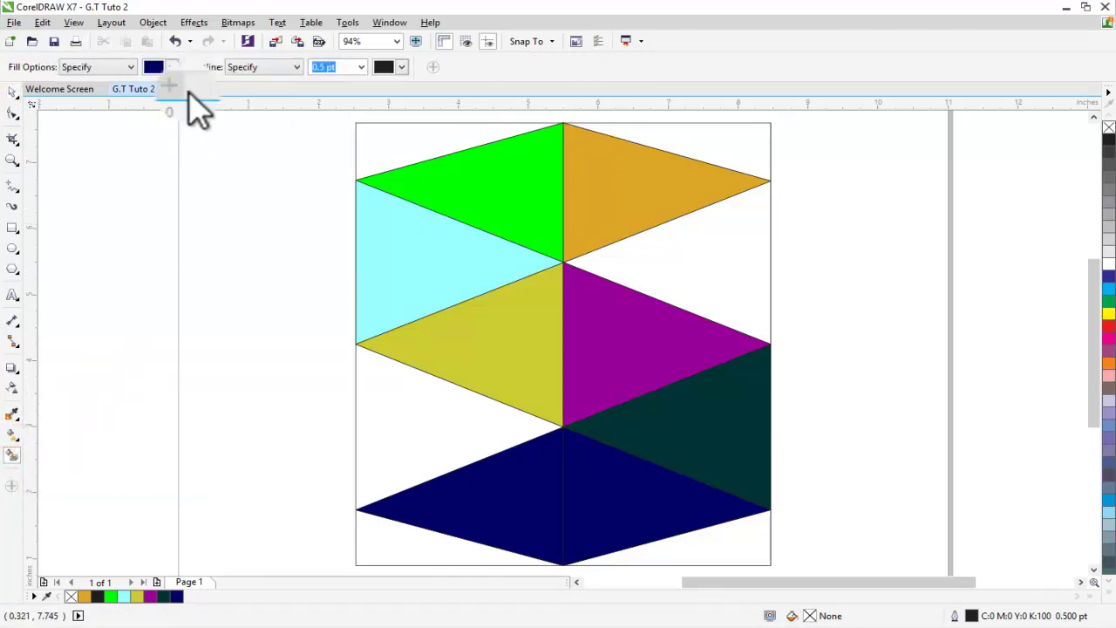
pyautogui.click(171, 67)
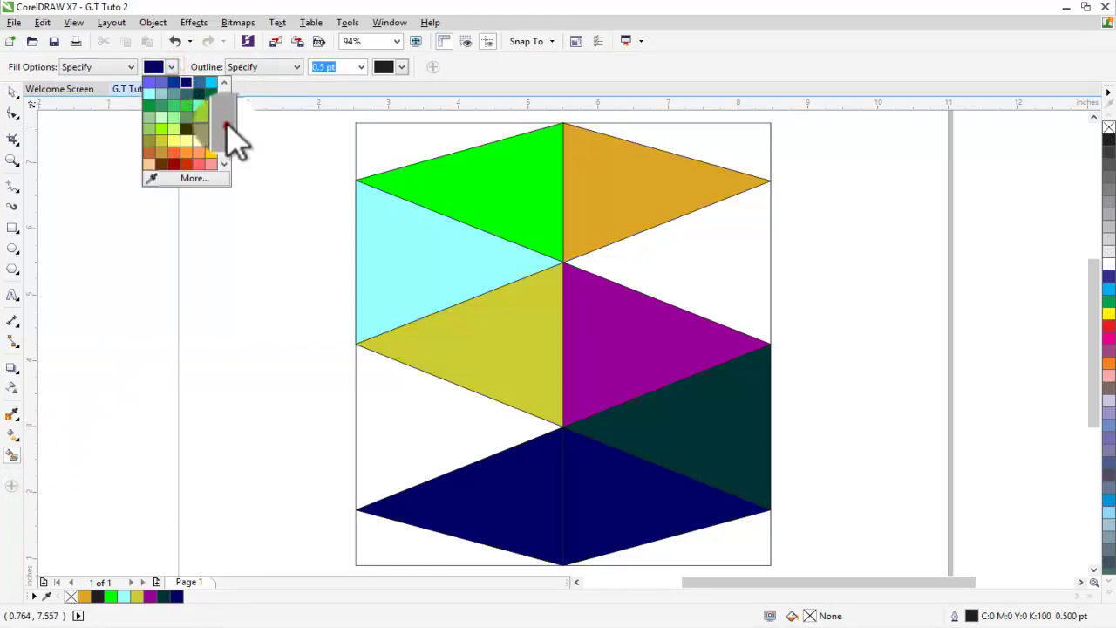
pyautogui.click(224, 83)
pyautogui.click(199, 81)
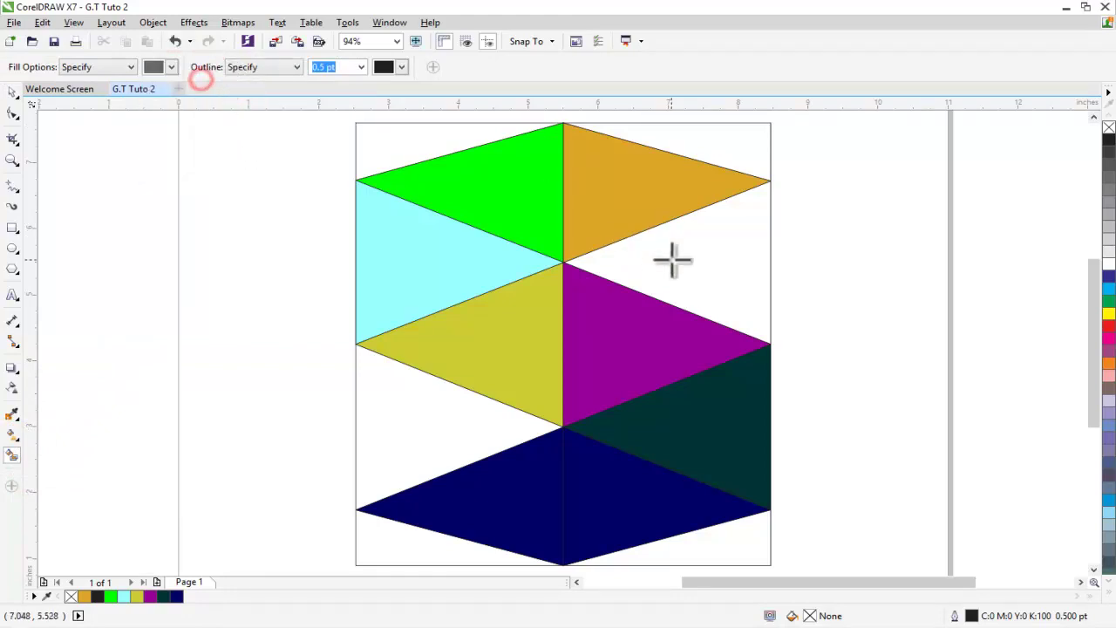
pyautogui.click(697, 256)
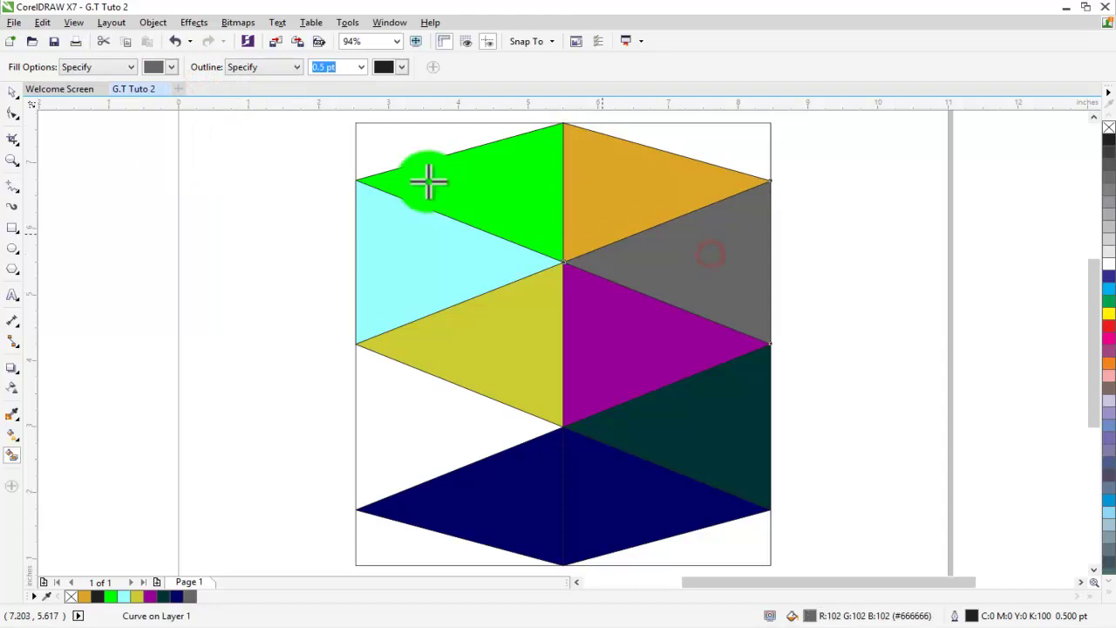
pyautogui.click(16, 109)
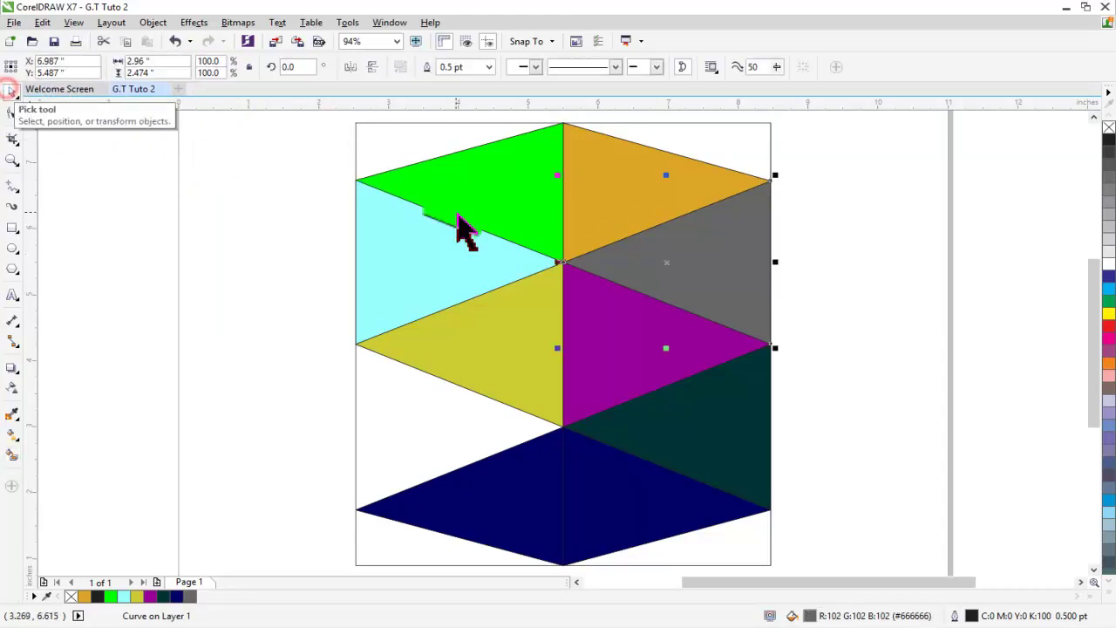
# Delete the background rectangle and shrink the grey triangle to about a third
pyautogui.click(754, 137)
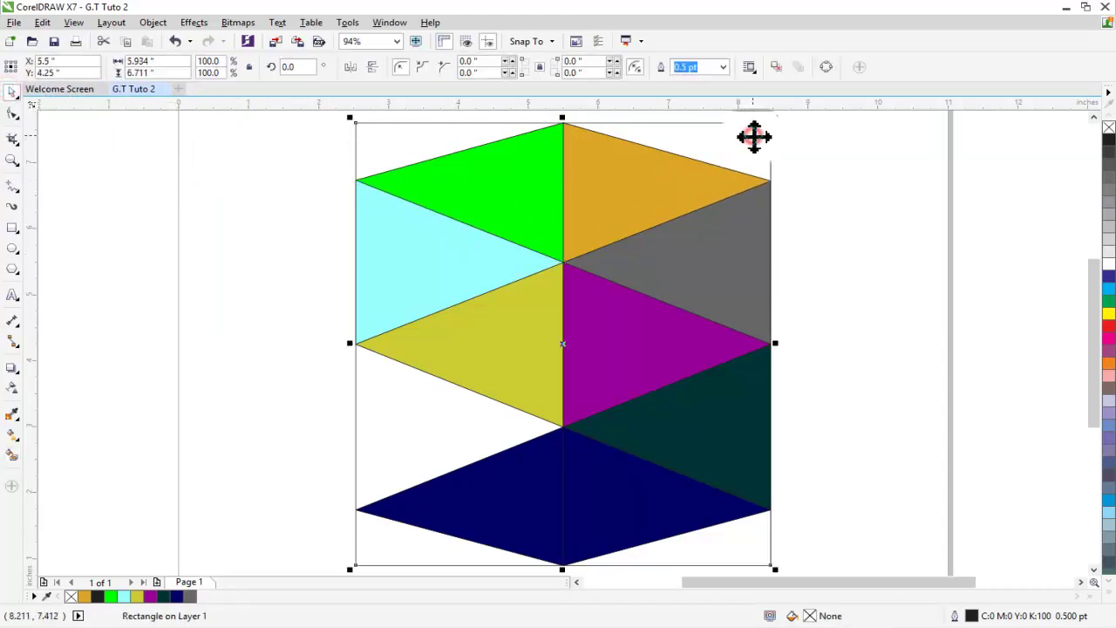
pyautogui.press('Delete')
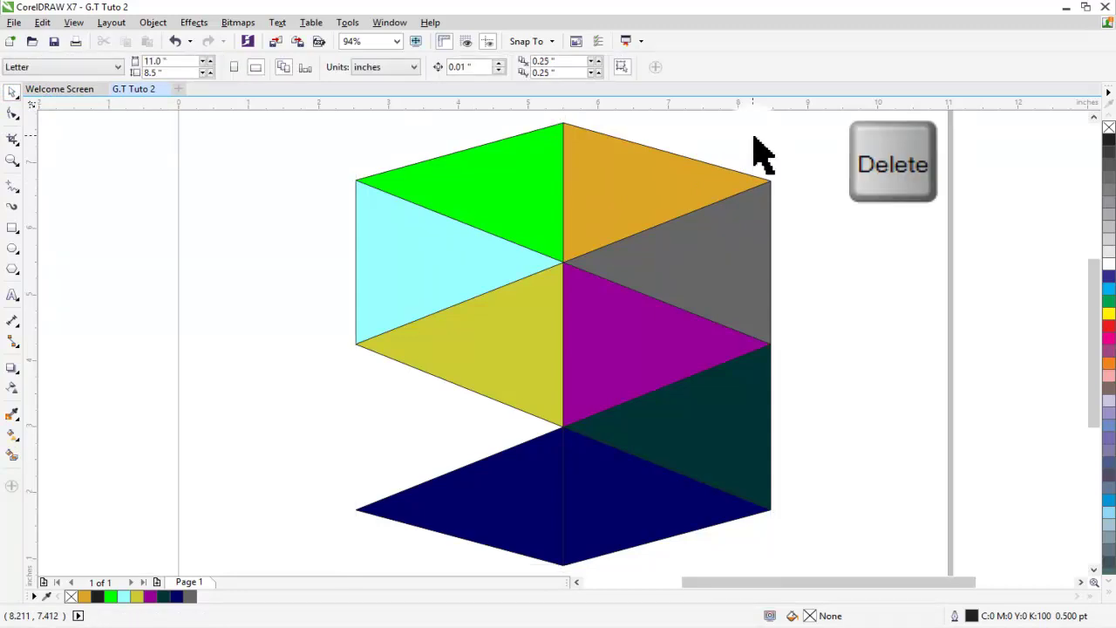
pyautogui.click(748, 275)
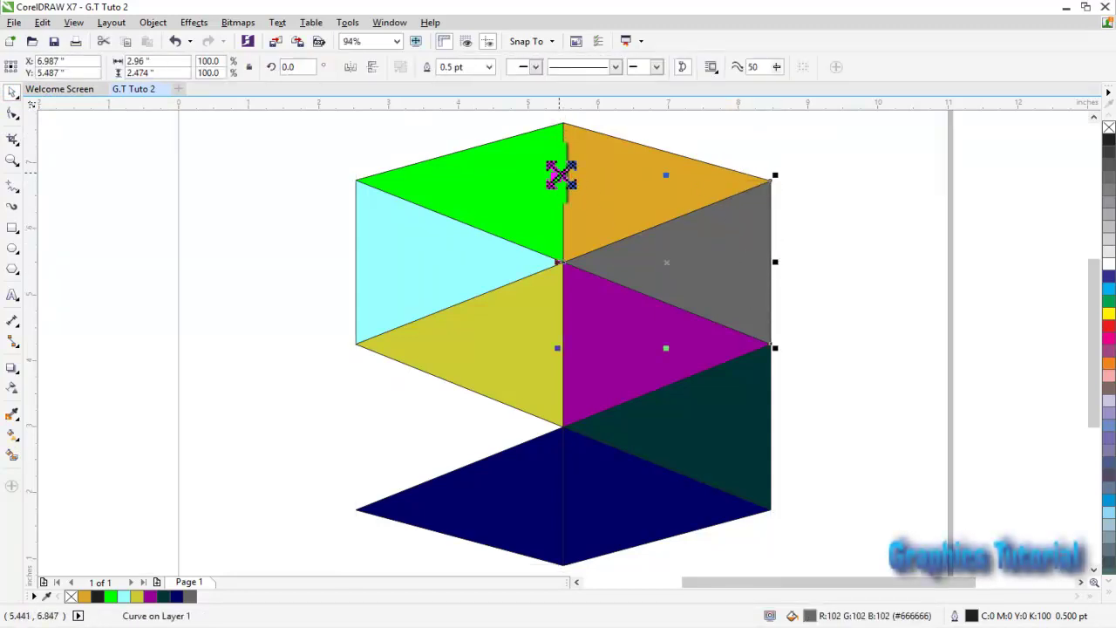
pyautogui.moveTo(562, 175); pyautogui.dragTo(607, 184)
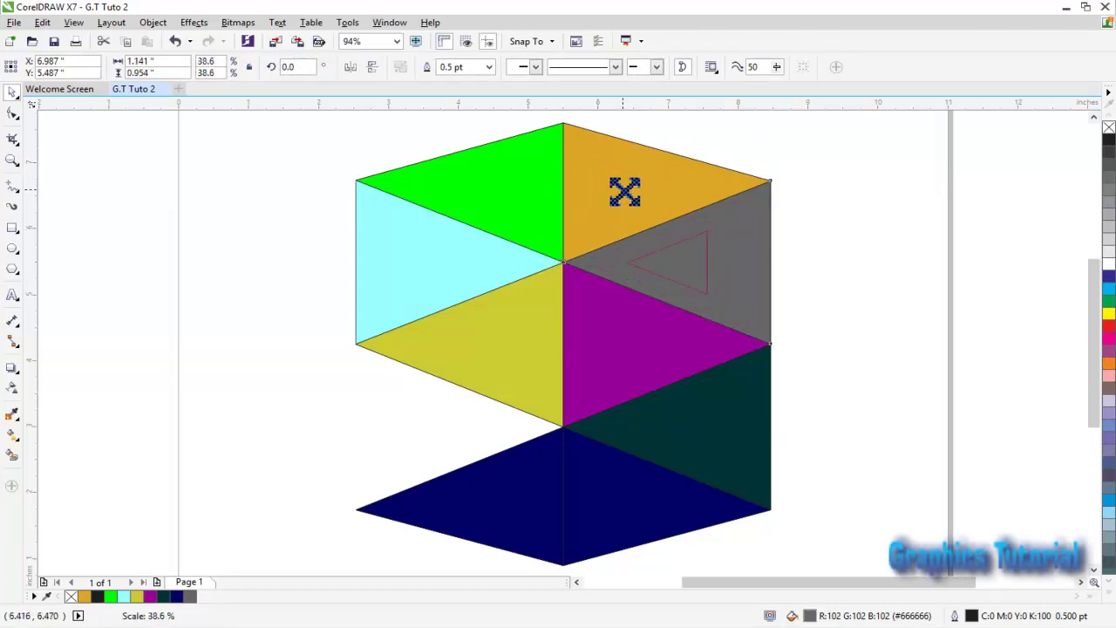
pyautogui.moveTo(628, 193); pyautogui.dragTo(629, 194)
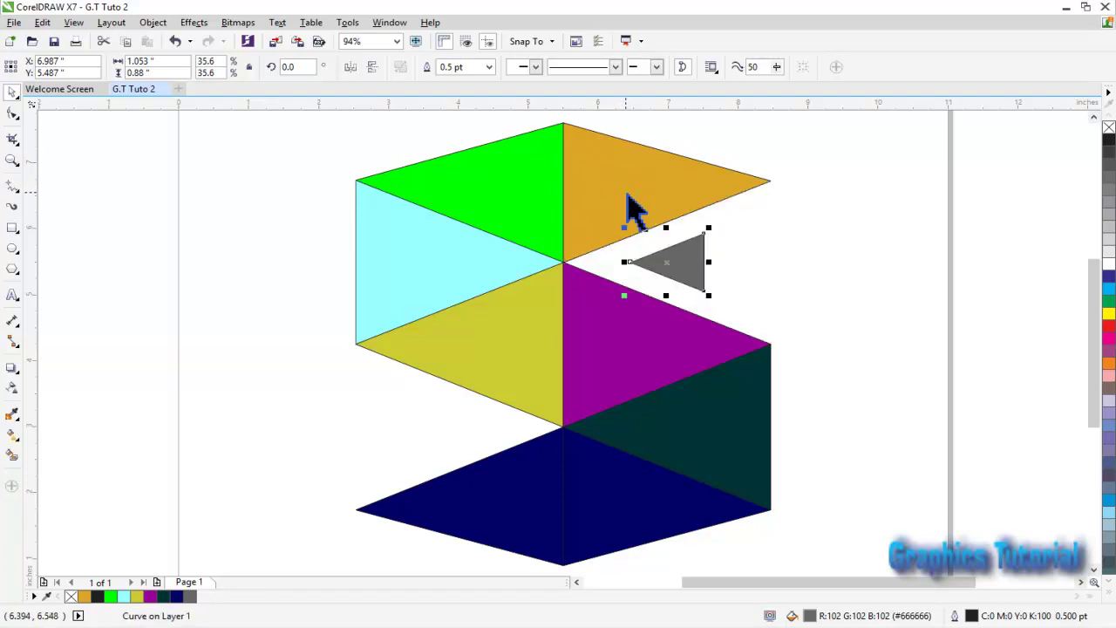
pyautogui.moveTo(626, 195); pyautogui.dragTo(626, 191)
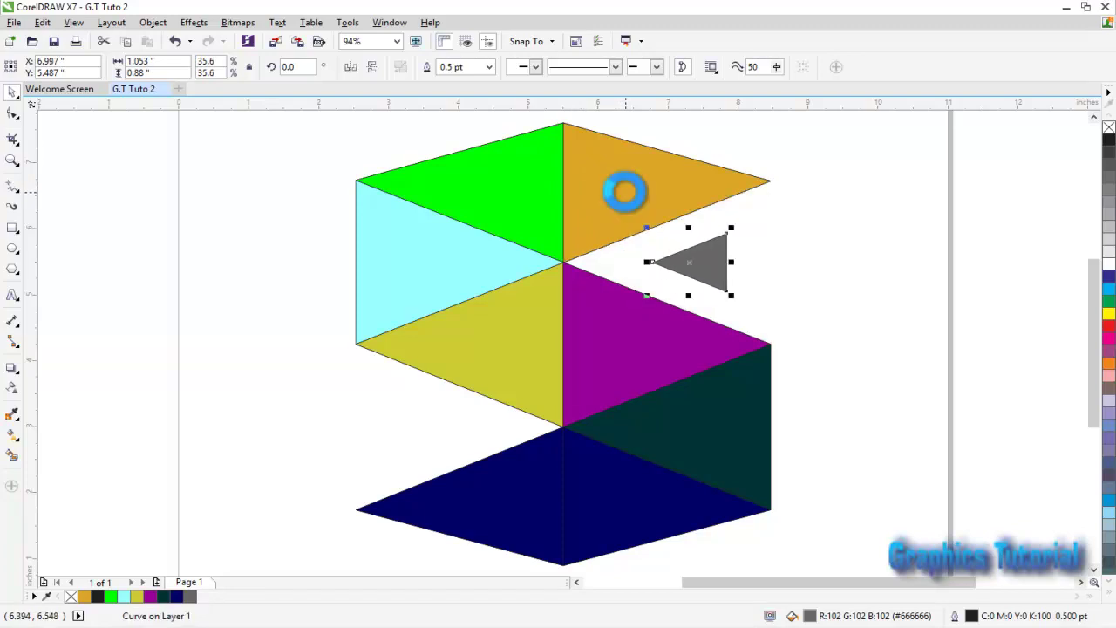
pyautogui.moveTo(626, 193); pyautogui.dragTo(627, 195)
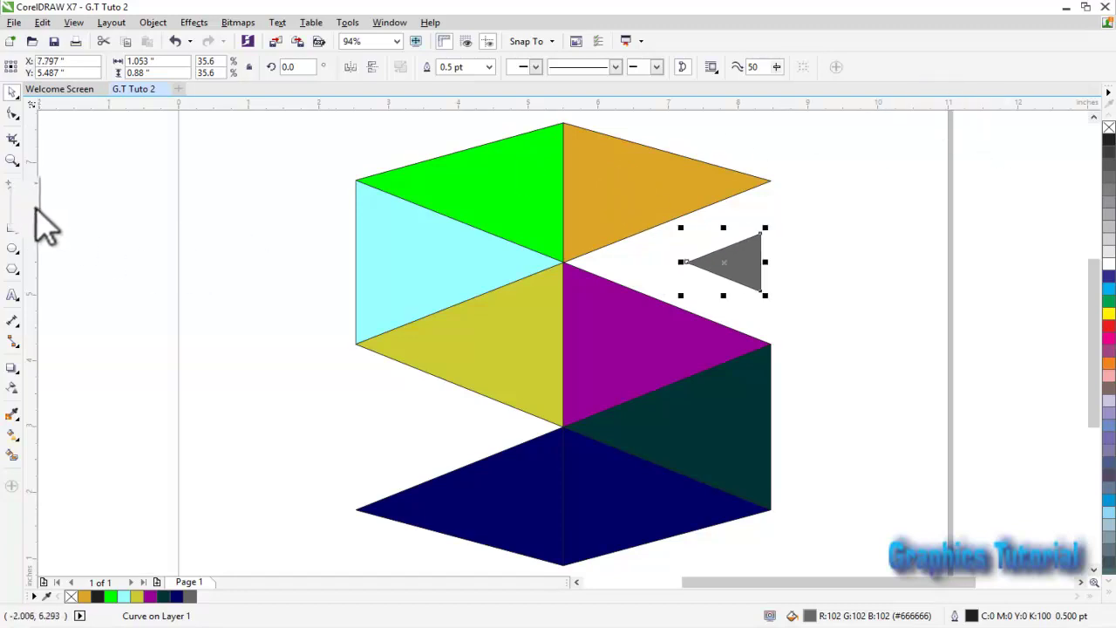
# Add a vertical guide at the cube's right edge, then align and rescale the grey triangle
pyautogui.moveTo(33, 211)
pyautogui.mouseDown()
pyautogui.moveTo(768, 198)
pyautogui.moveTo(771, 185)
pyautogui.mouseUp()
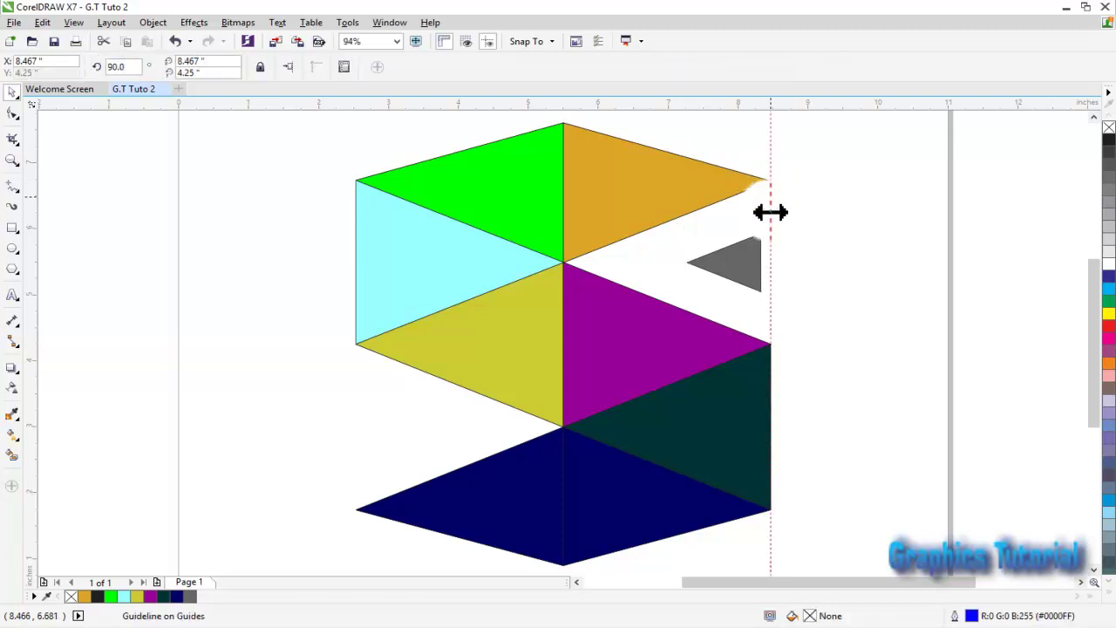
pyautogui.moveTo(750, 254); pyautogui.dragTo(755, 253)
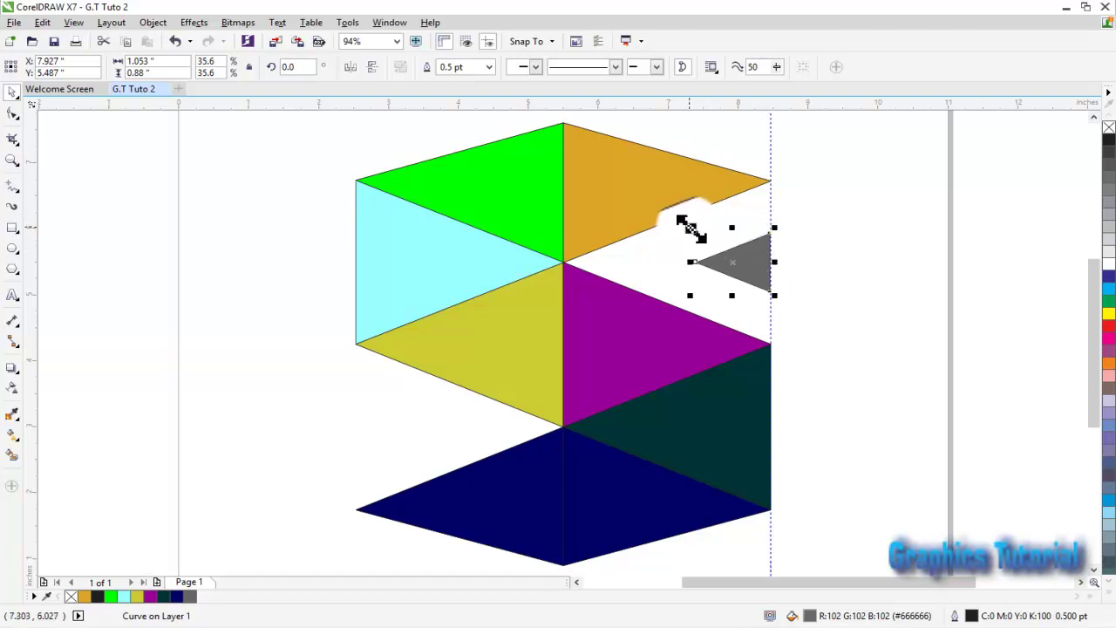
pyautogui.moveTo(692, 229); pyautogui.dragTo(689, 226)
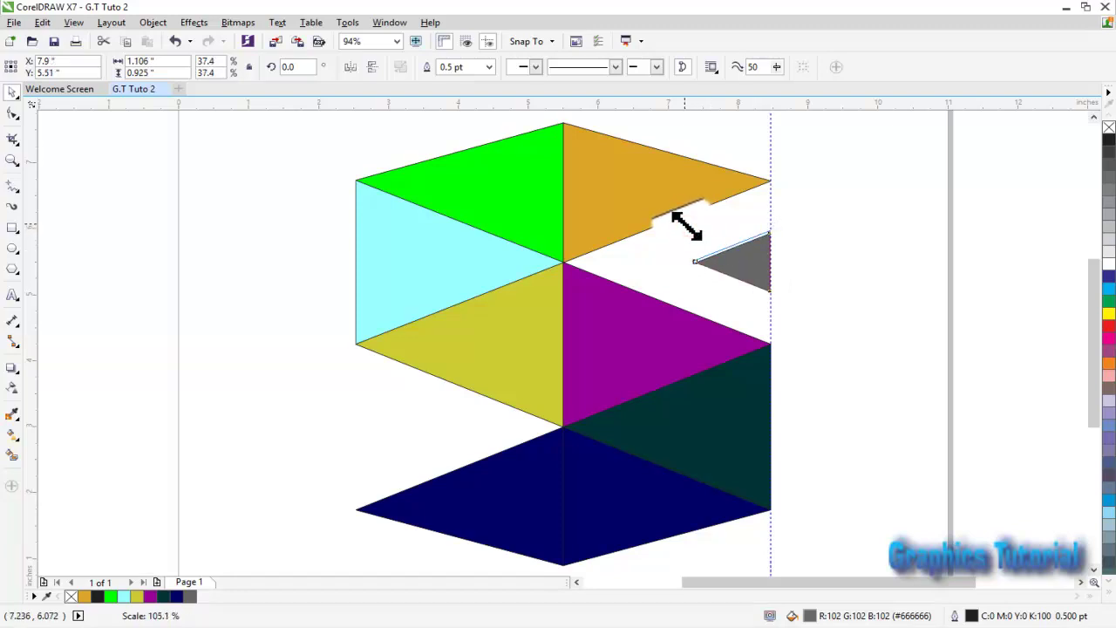
pyautogui.hotkey('ctrl', 'z')
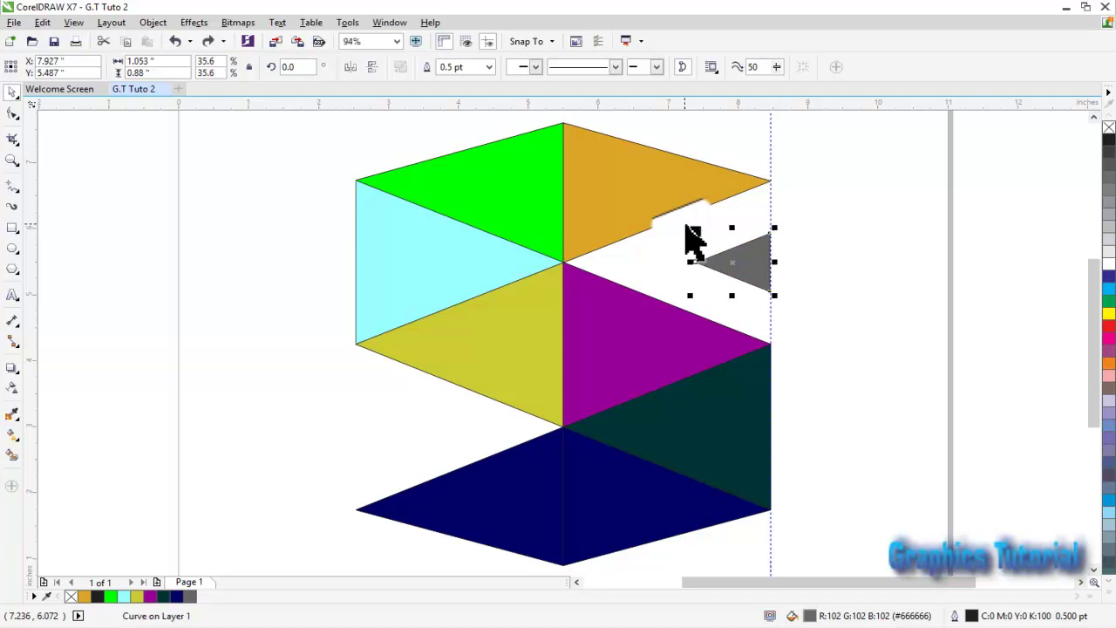
pyautogui.moveTo(689, 229); pyautogui.dragTo(687, 226)
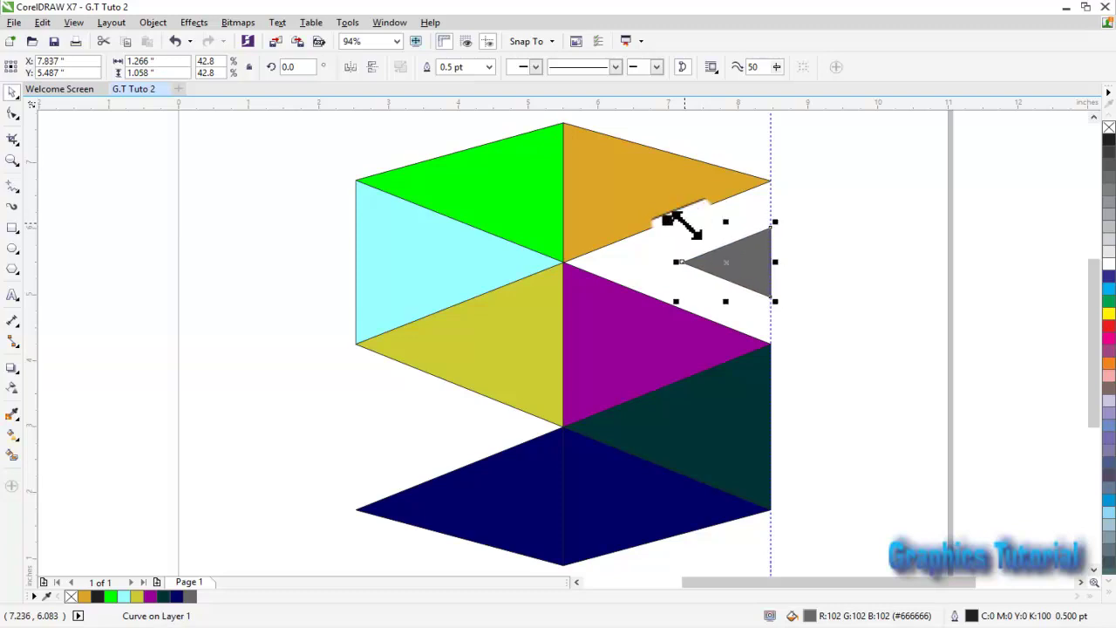
pyautogui.click(904, 247)
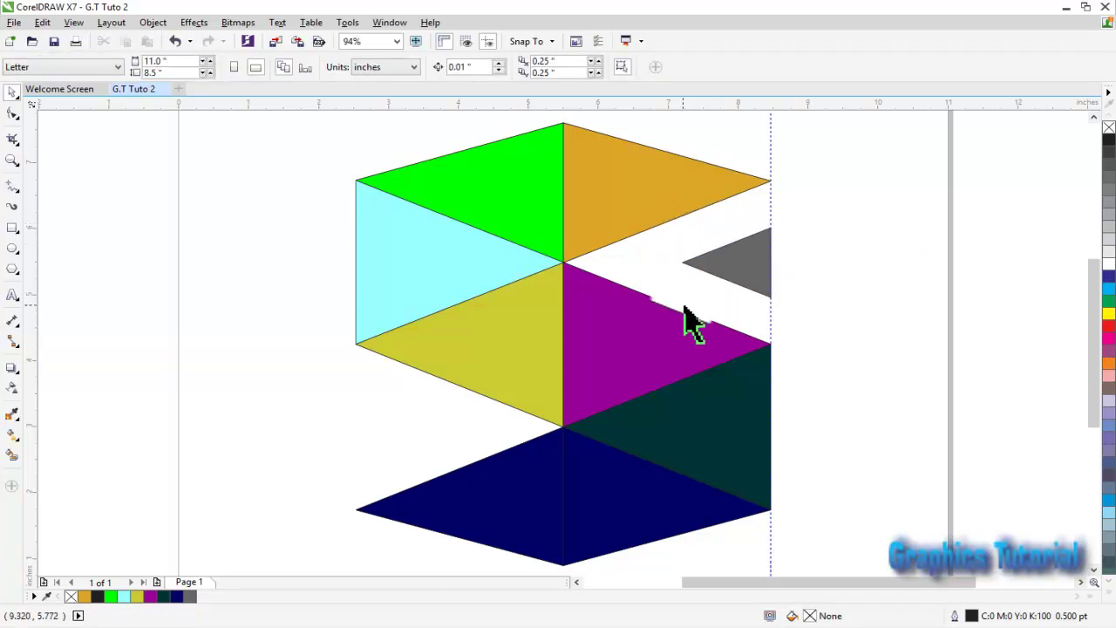
pyautogui.click(625, 220)
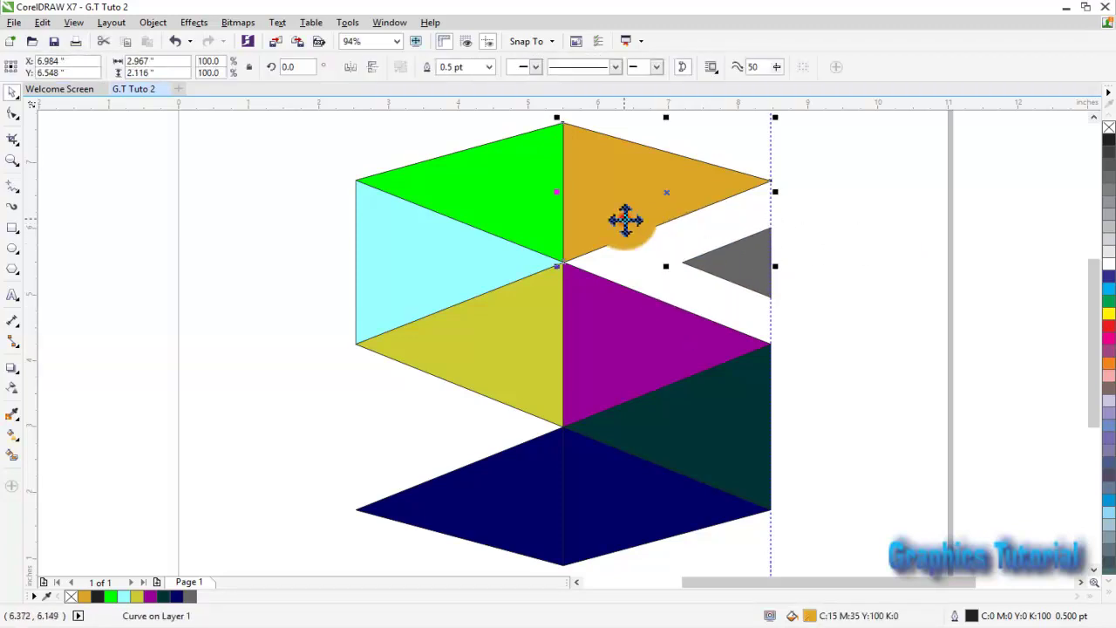
# Change the orange triangle to bright yellow with the Interactive Fill colour picker
pyautogui.click(12, 433)
pyautogui.click(169, 68)
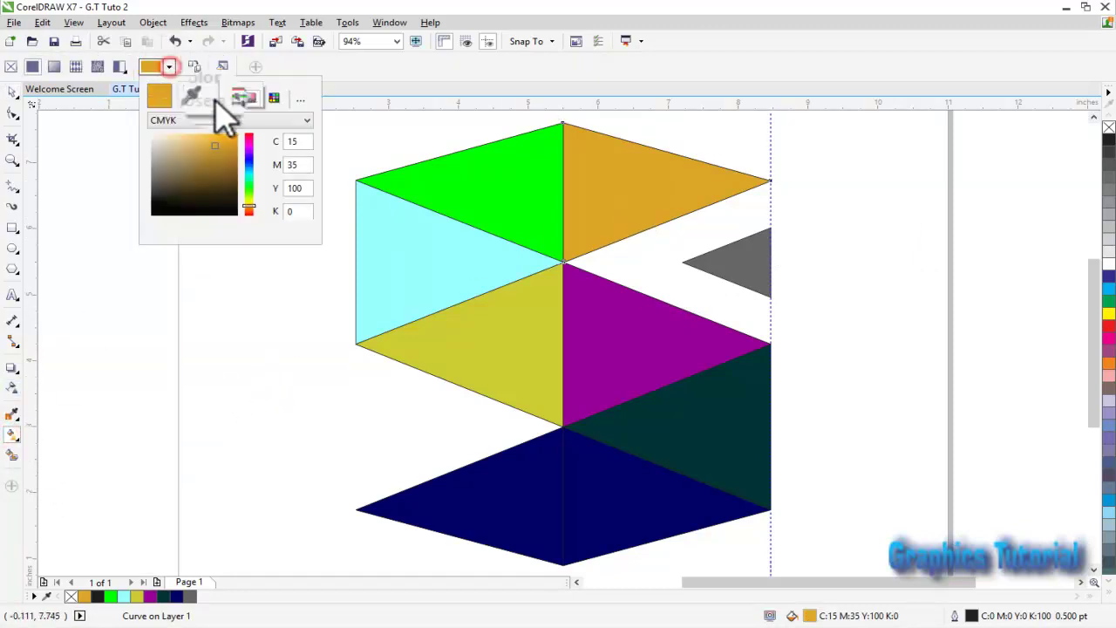
pyautogui.moveTo(255, 207); pyautogui.dragTo(253, 209)
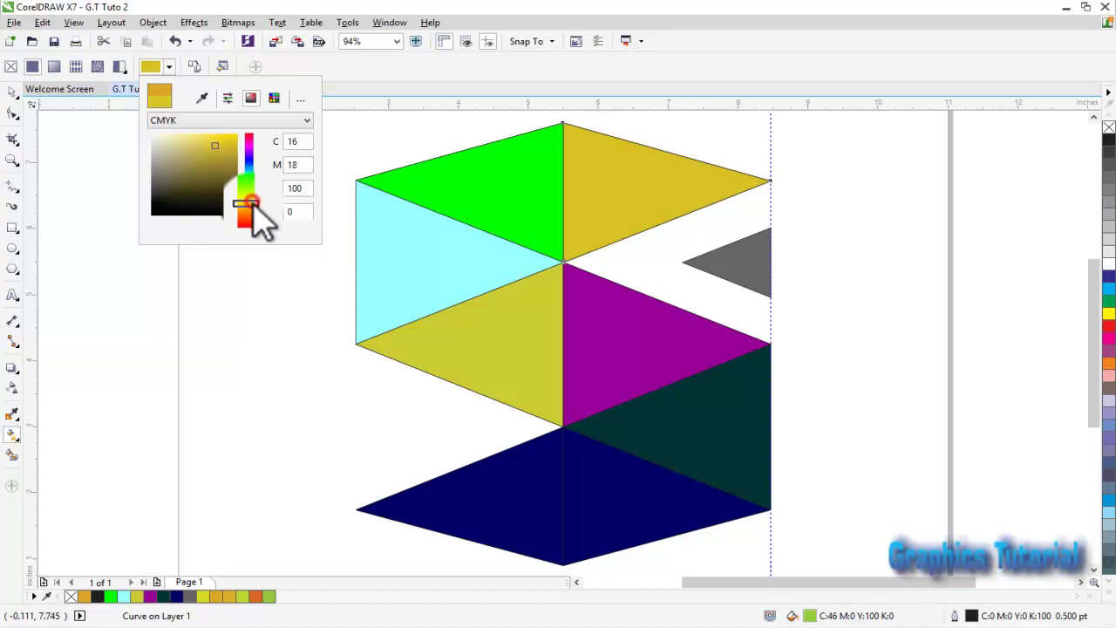
pyautogui.click(221, 138)
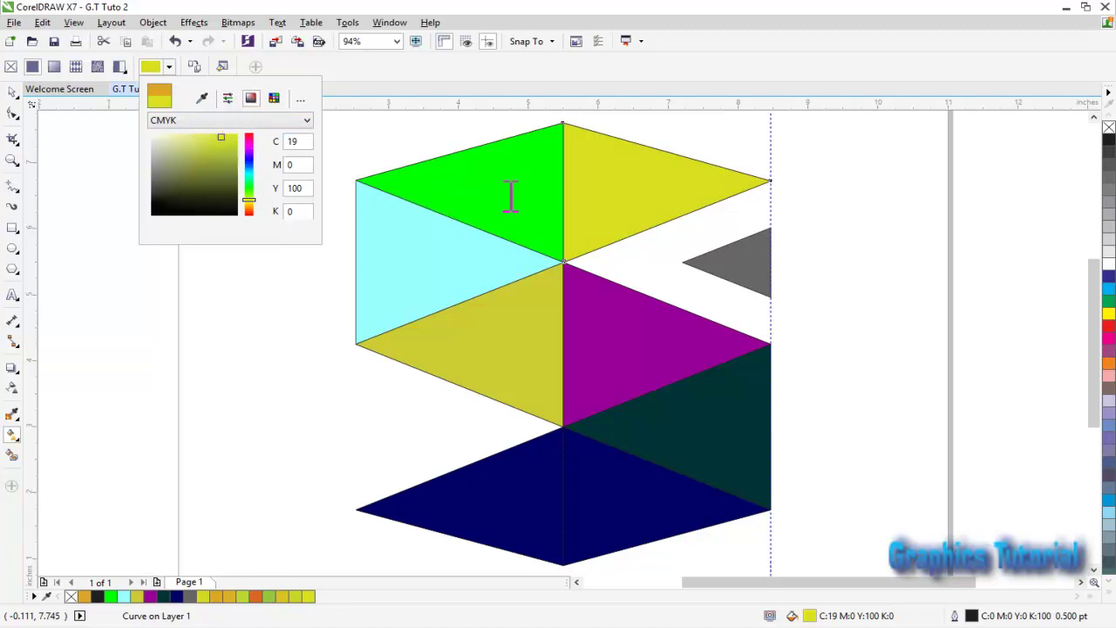
pyautogui.click(13, 91)
# Adjust the top-left green triangle's fill shade
pyautogui.click(486, 189)
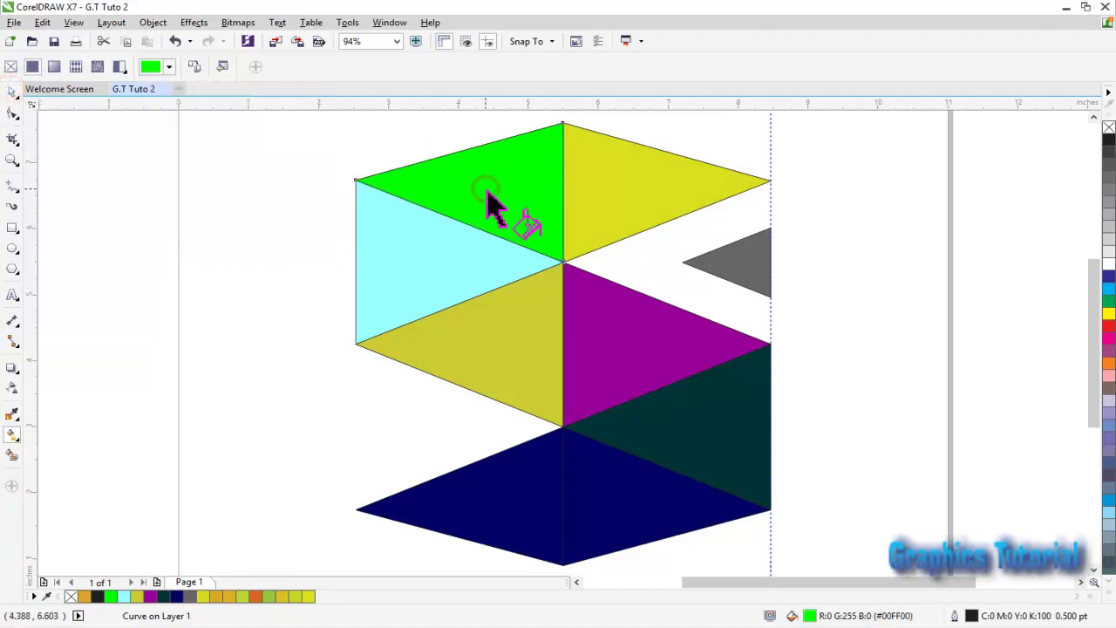
pyautogui.click(170, 67)
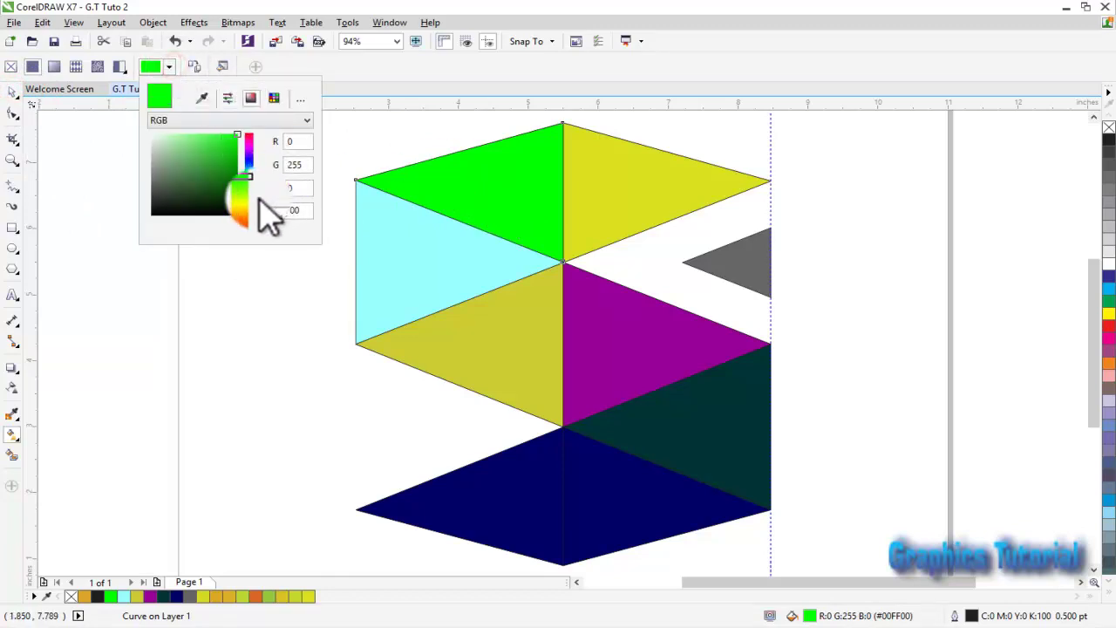
pyautogui.click(233, 177)
pyautogui.moveTo(233, 177); pyautogui.dragTo(221, 157)
# Turn the cyan triangle pure bright green
pyautogui.click(434, 264)
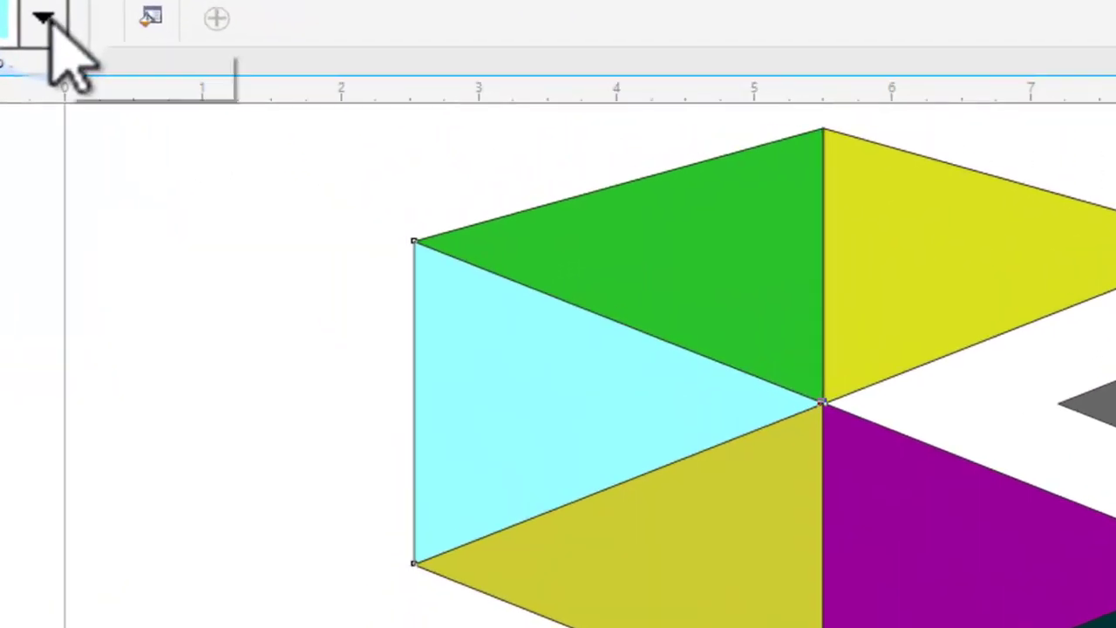
pyautogui.click(169, 66)
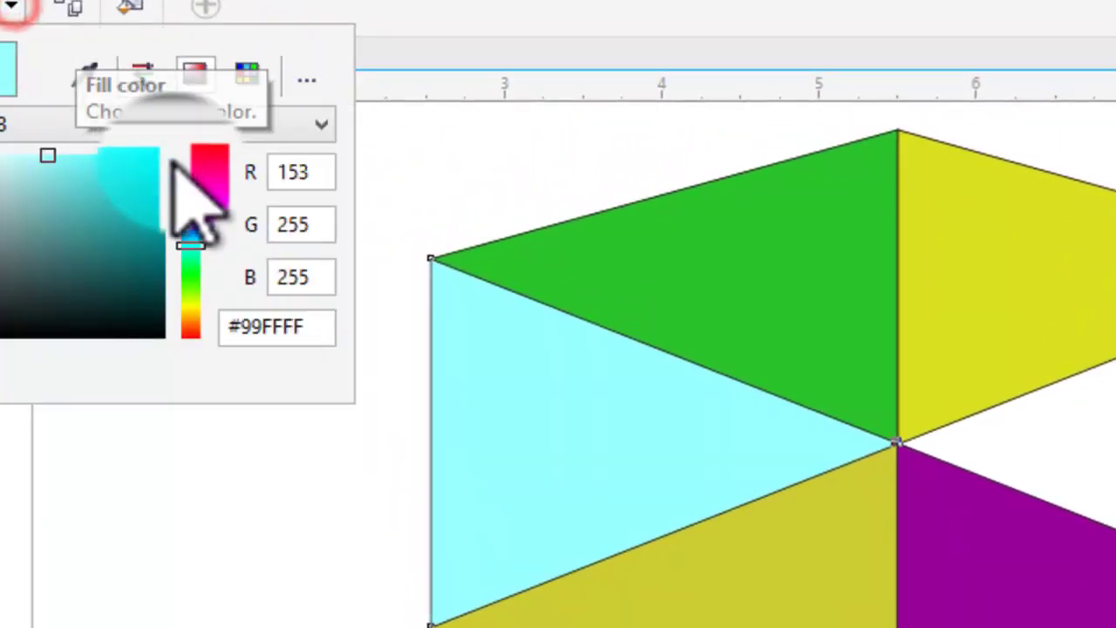
pyautogui.moveTo(194, 251); pyautogui.dragTo(192, 278)
pyautogui.click(133, 157)
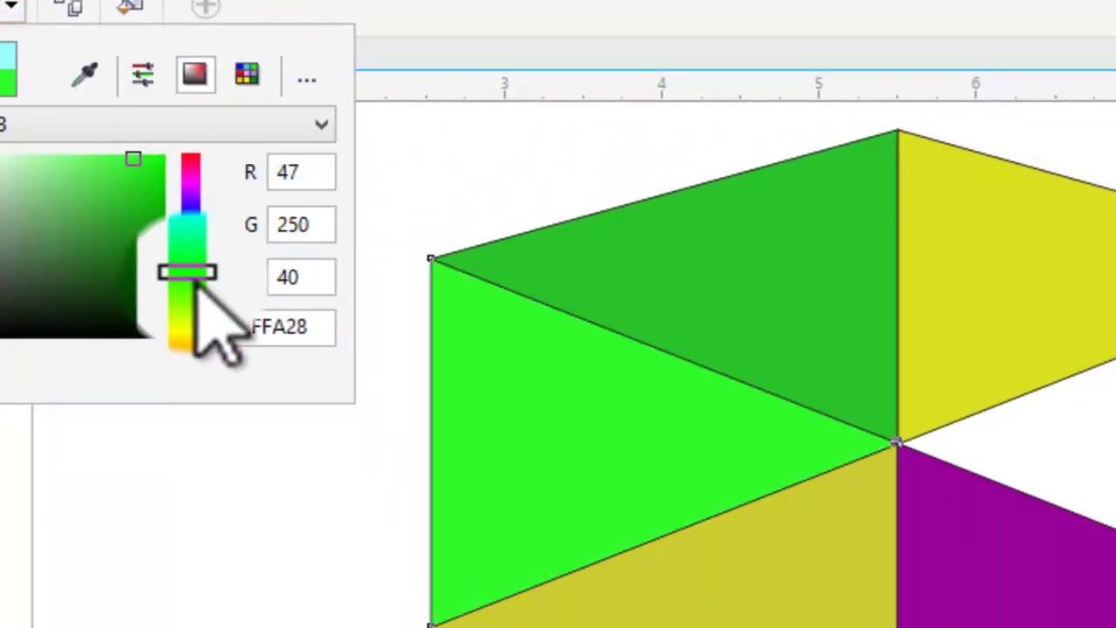
pyautogui.moveTo(162, 166); pyautogui.dragTo(167, 157)
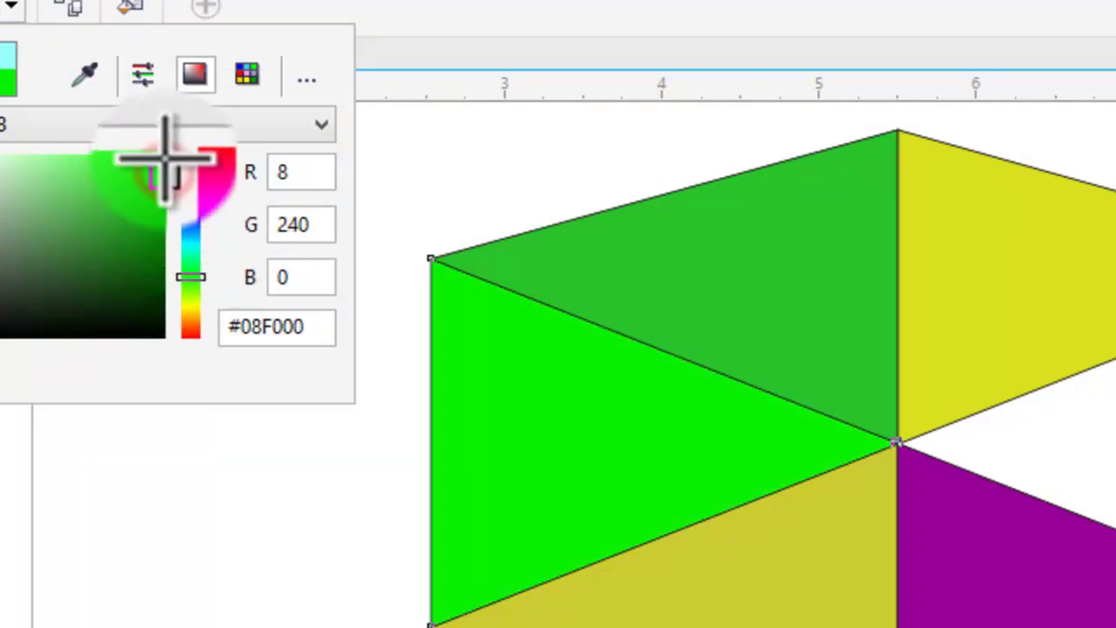
# Set the top-left triangle to a deeper olive green, #44960E
pyautogui.click(794, 305)
pyautogui.click(645, 233)
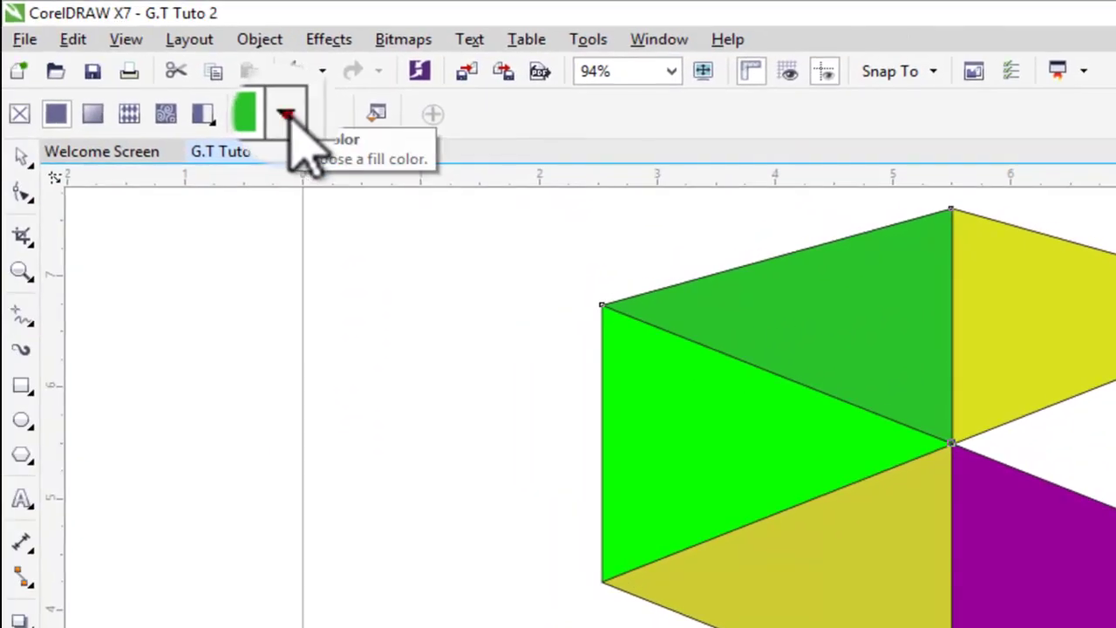
pyautogui.click(287, 115)
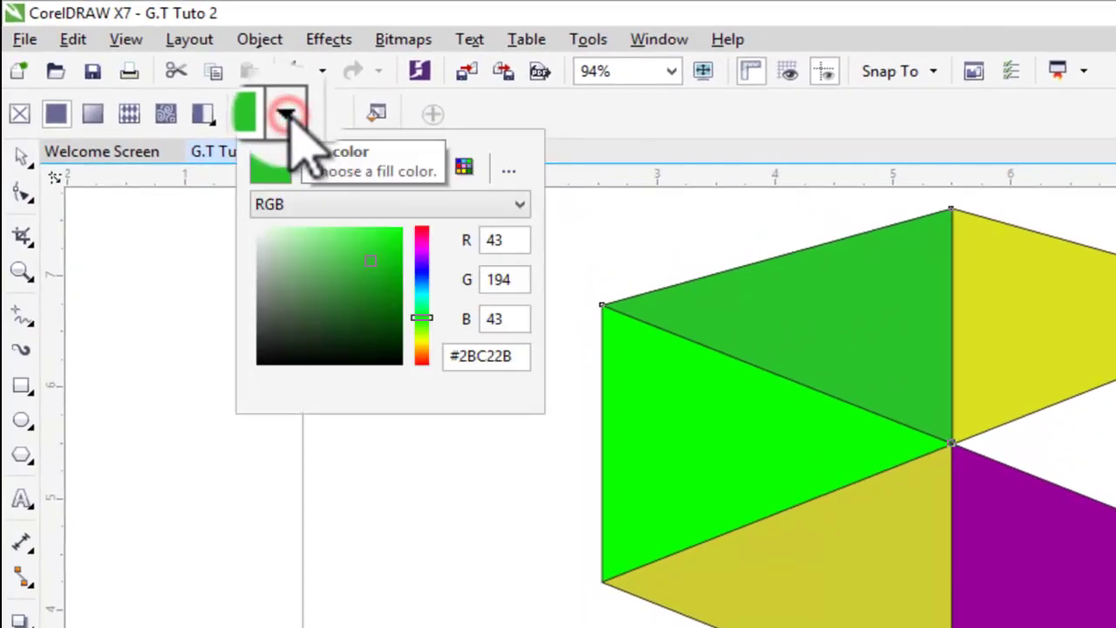
pyautogui.click(390, 268)
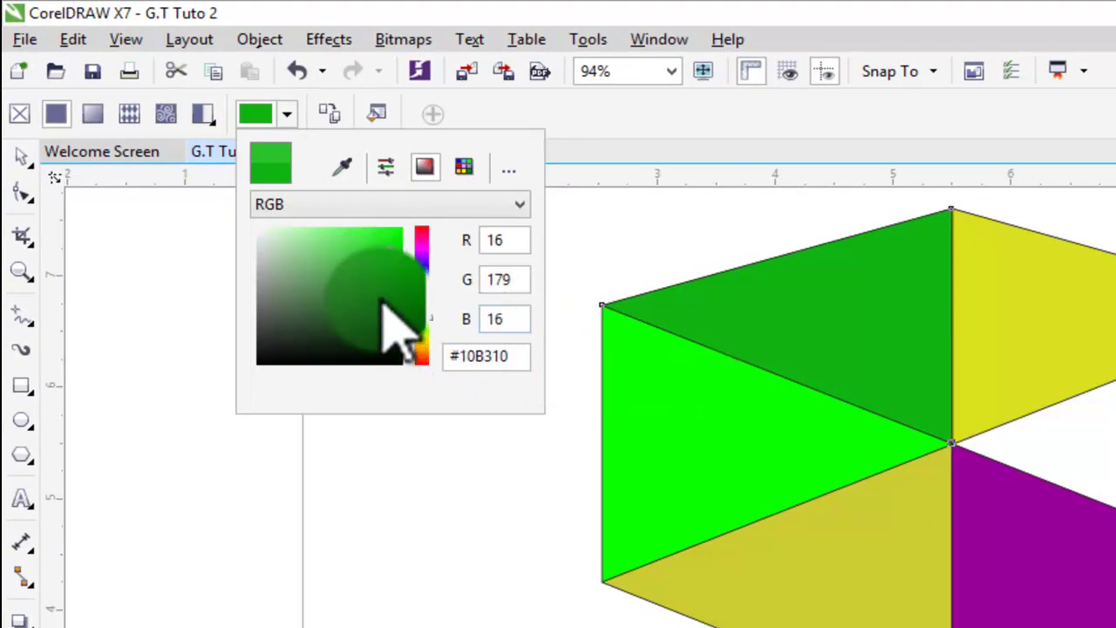
pyautogui.moveTo(382, 301); pyautogui.dragTo(427, 335)
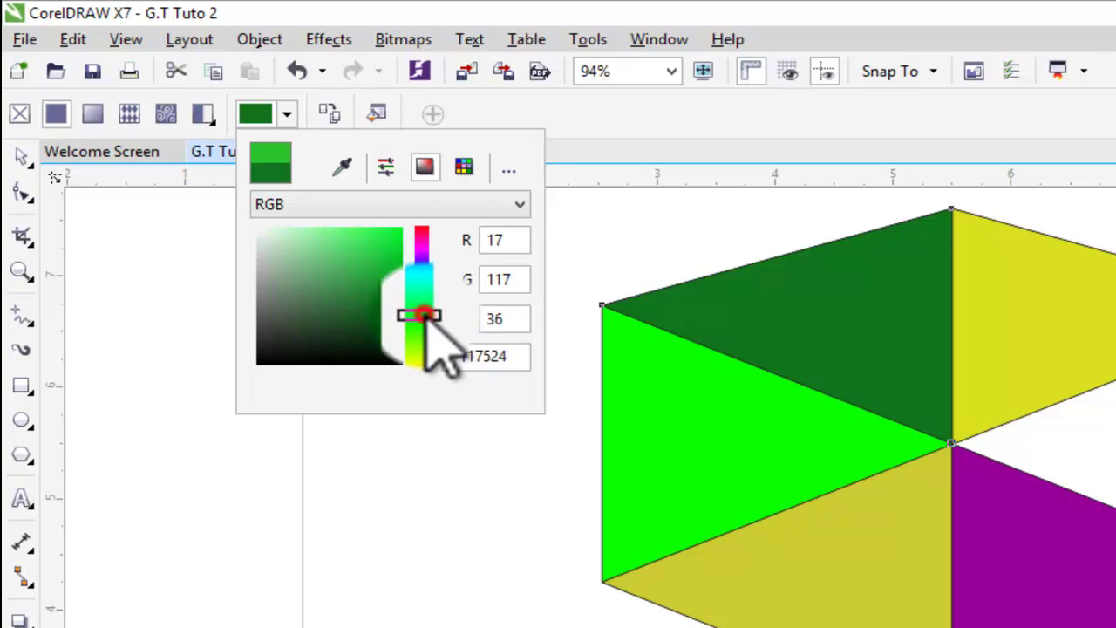
pyautogui.moveTo(381, 297); pyautogui.dragTo(421, 331)
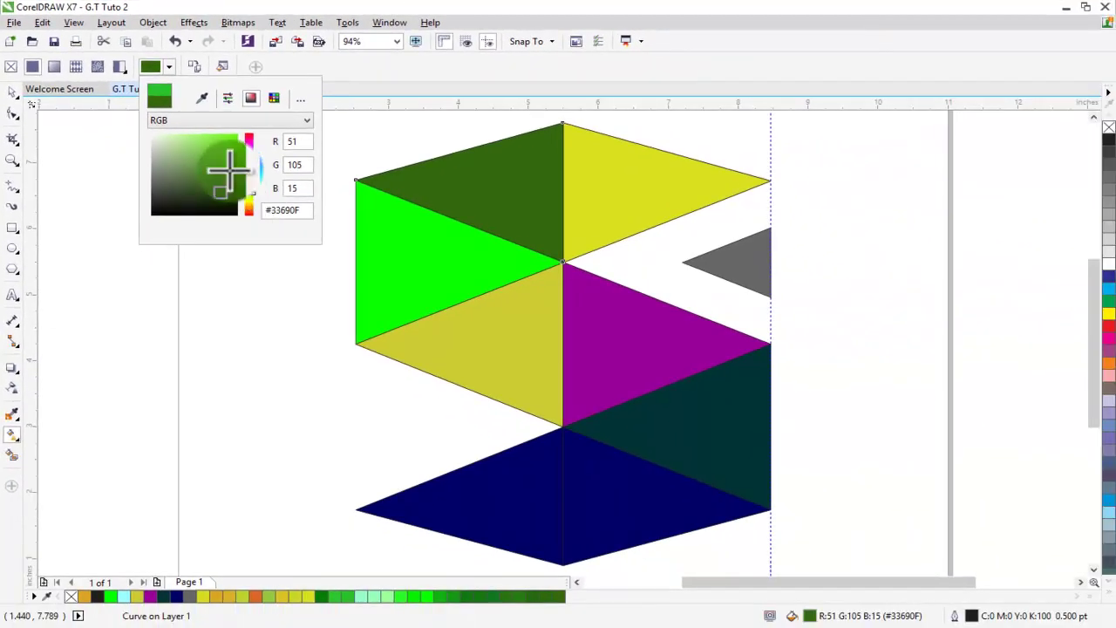
pyautogui.click(231, 171)
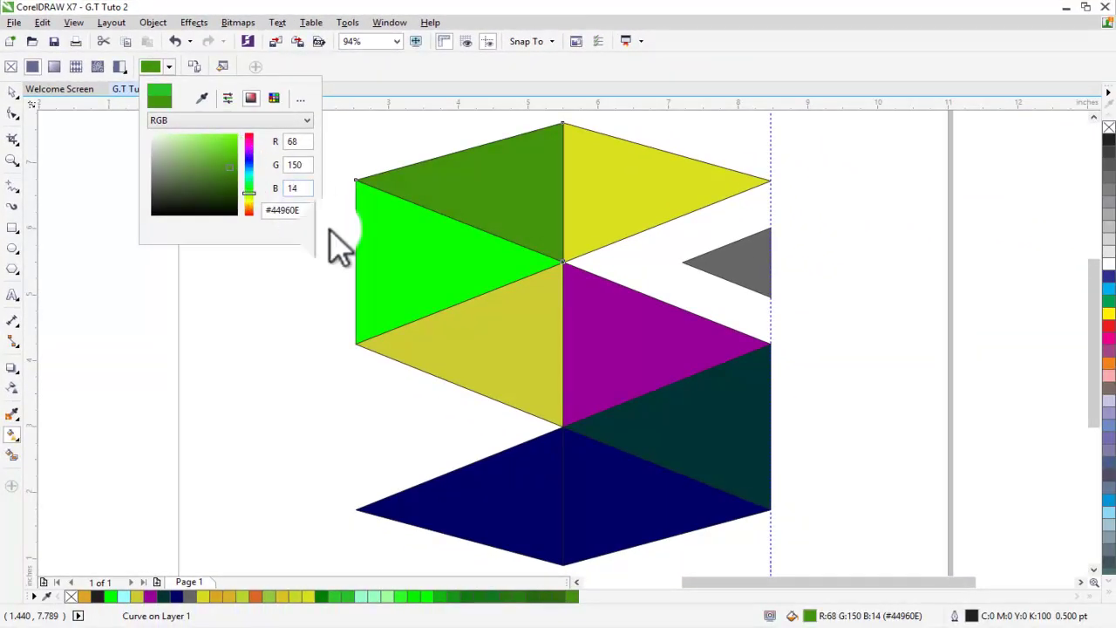
pyautogui.click(502, 346)
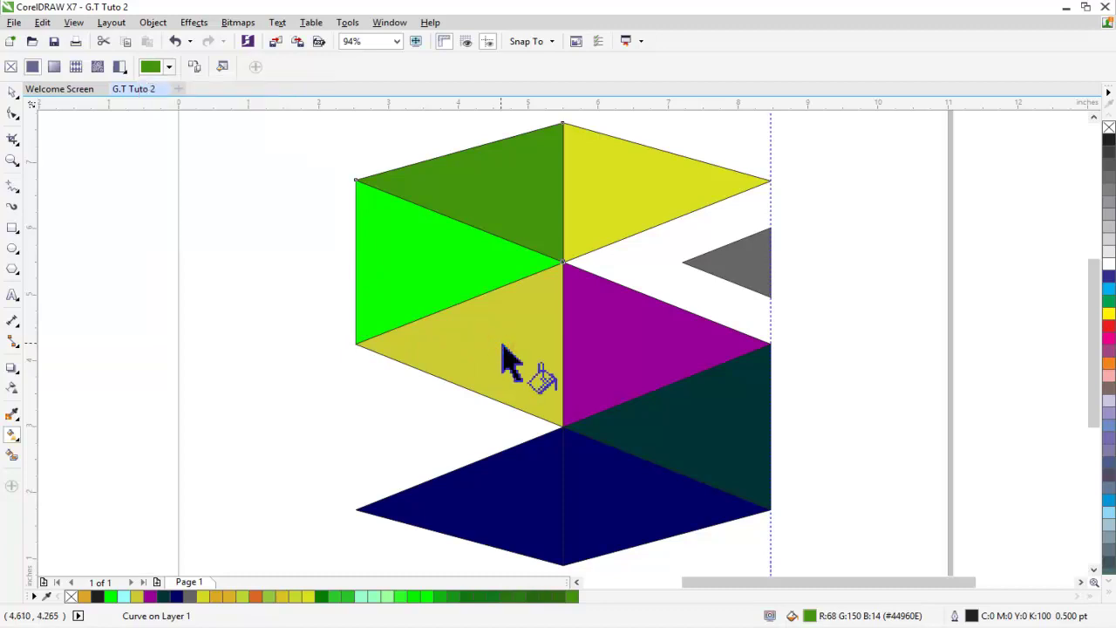
# Recolour the lower yellow triangle to a deeper blue
pyautogui.click(174, 70)
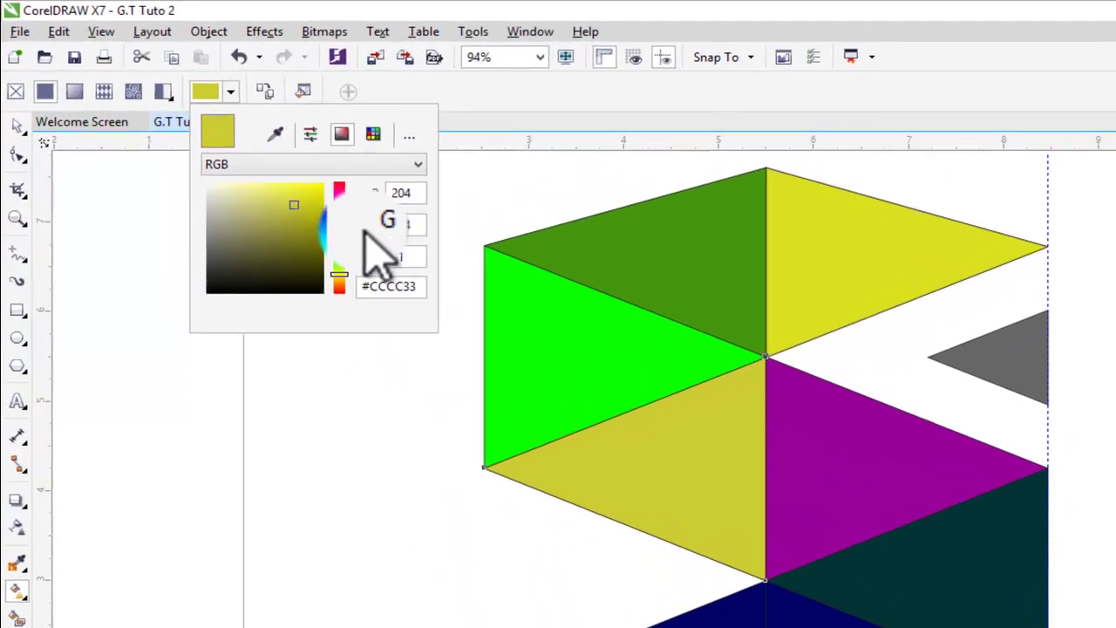
pyautogui.moveTo(344, 278); pyautogui.dragTo(351, 235)
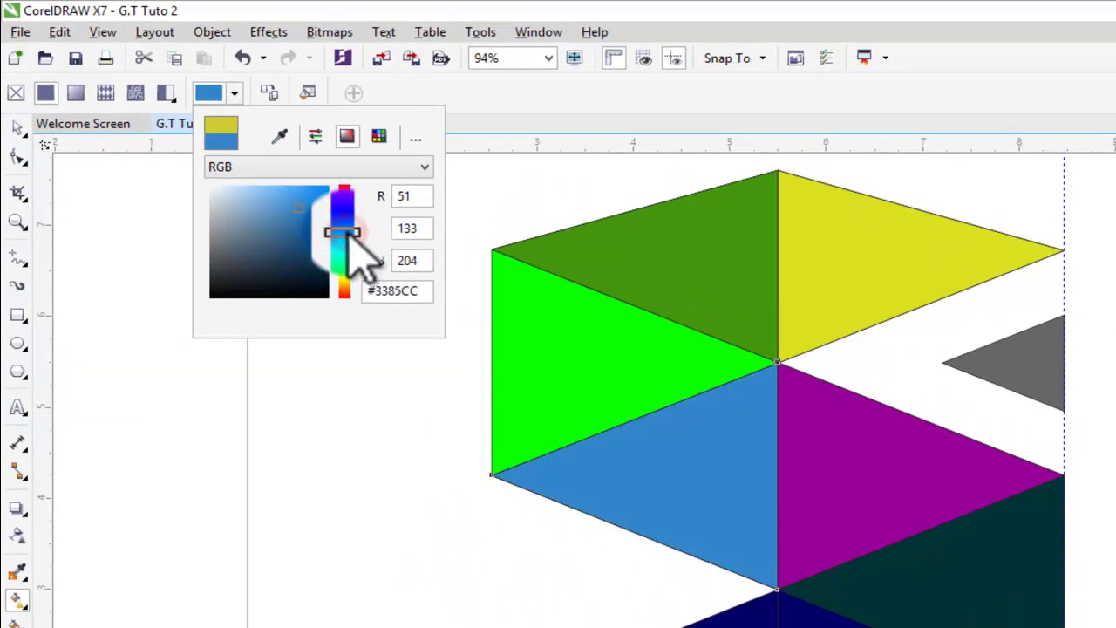
pyautogui.click(297, 232)
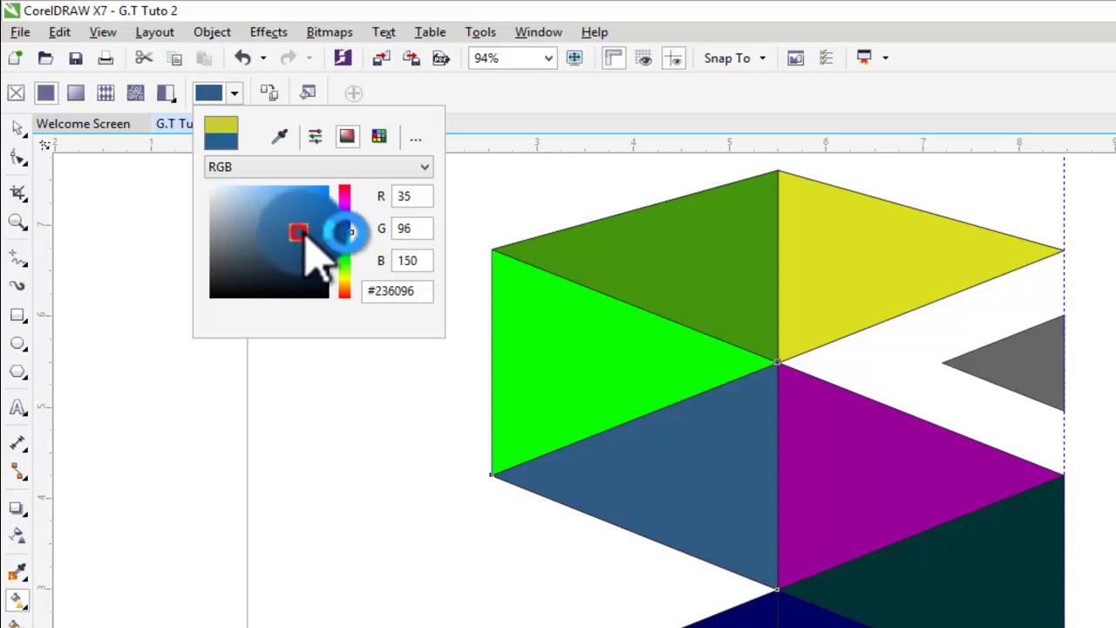
# Fill the magenta triangle with Ice Blue and the dark teal triangle with light blue
pyautogui.click(853, 484)
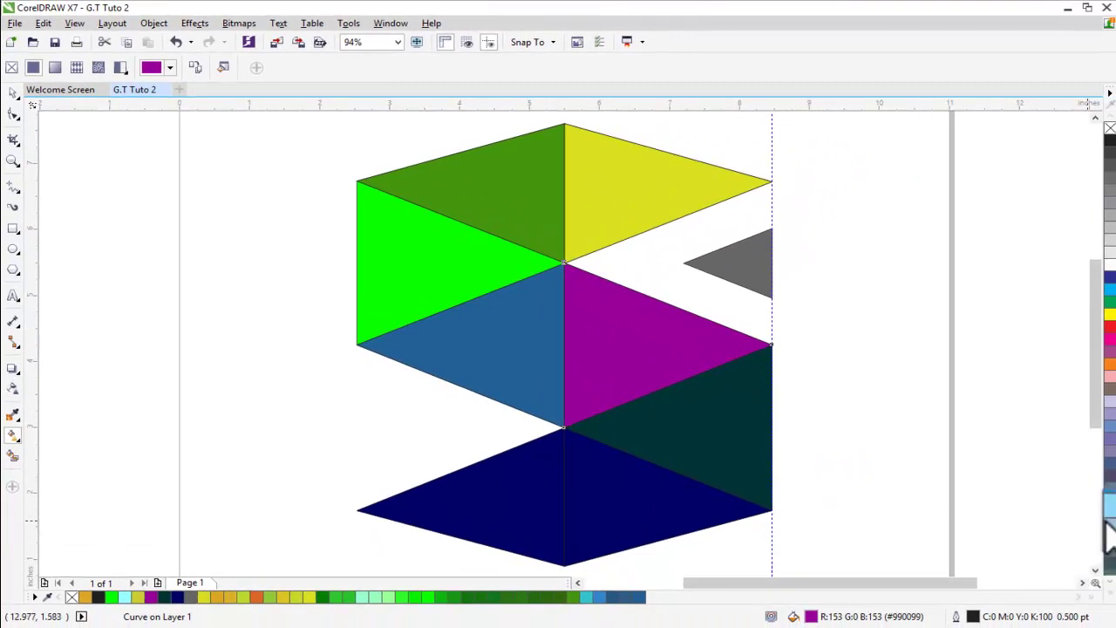
pyautogui.click(1108, 514)
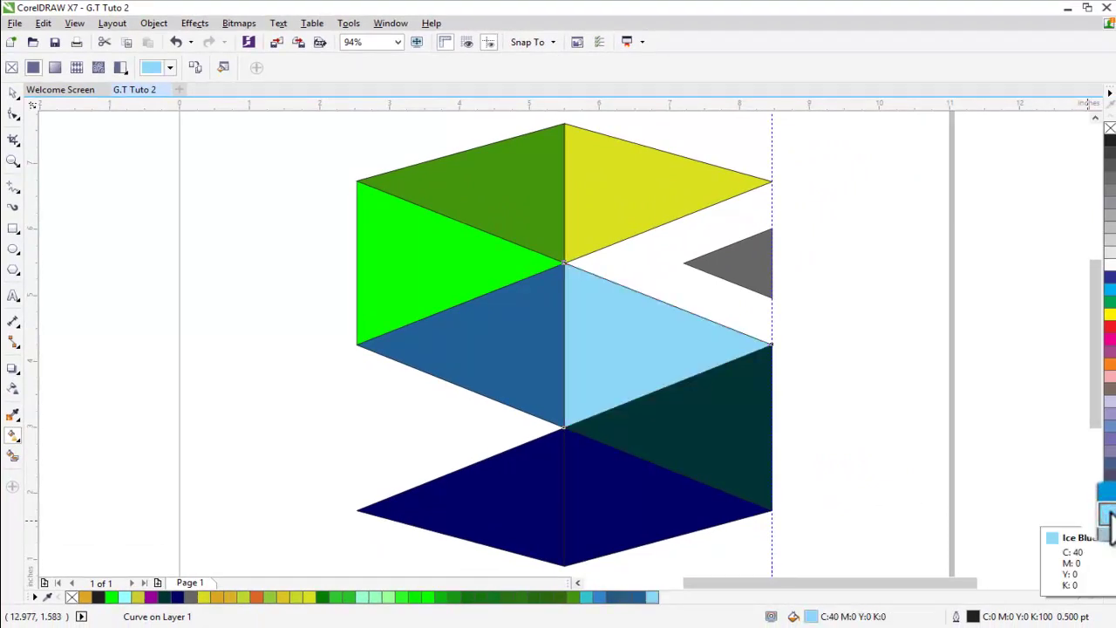
pyautogui.moveTo(1108, 515)
pyautogui.mouseDown()
pyautogui.moveTo(741, 464)
pyautogui.moveTo(741, 434)
pyautogui.mouseUp()
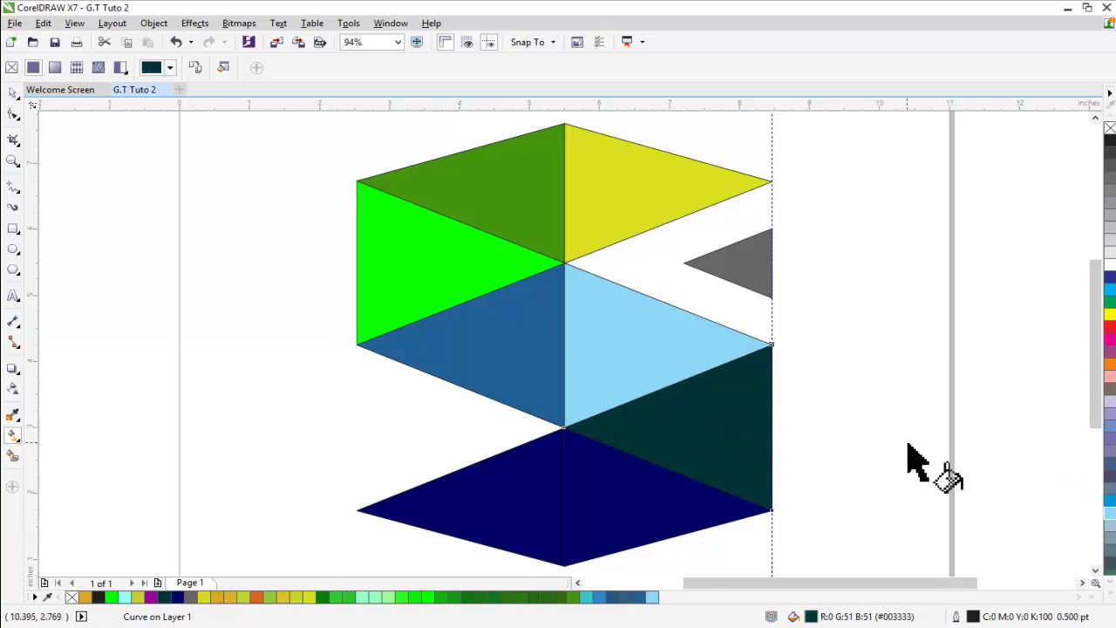
pyautogui.click(1109, 593)
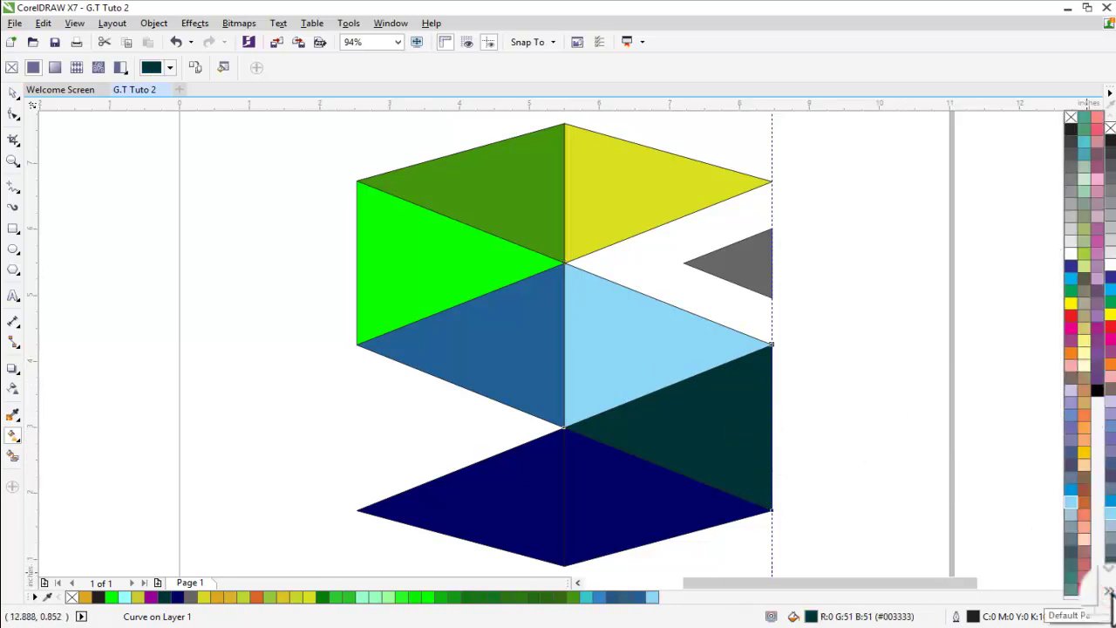
pyautogui.click(1072, 412)
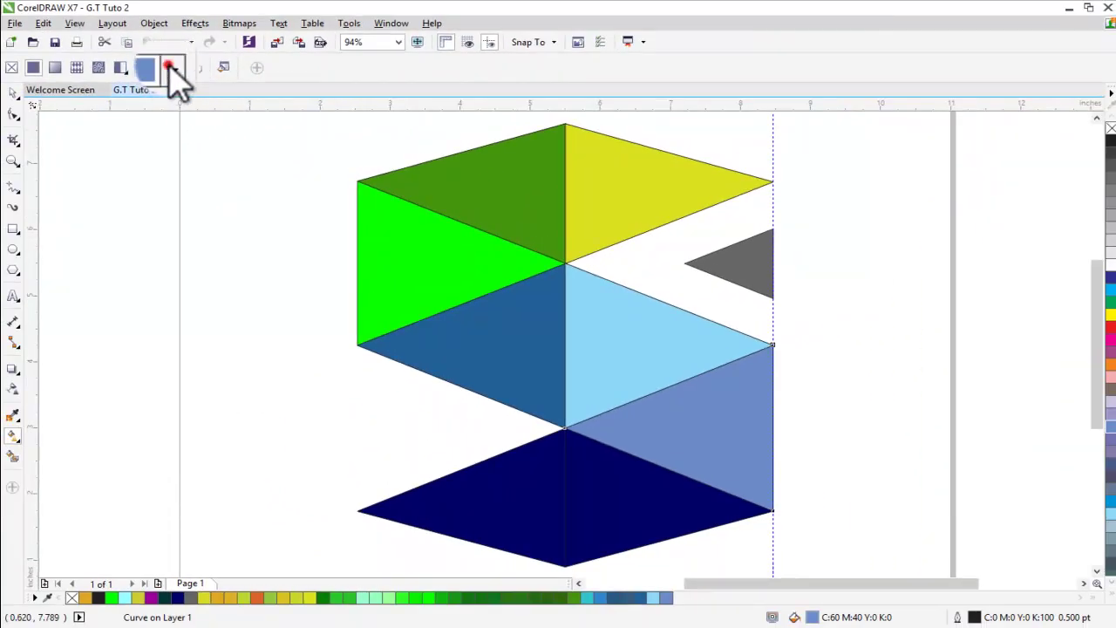
# Darken the lower-right blue face to deep navy C100 M89 Y22 K30
pyautogui.click(170, 67)
pyautogui.click(179, 147)
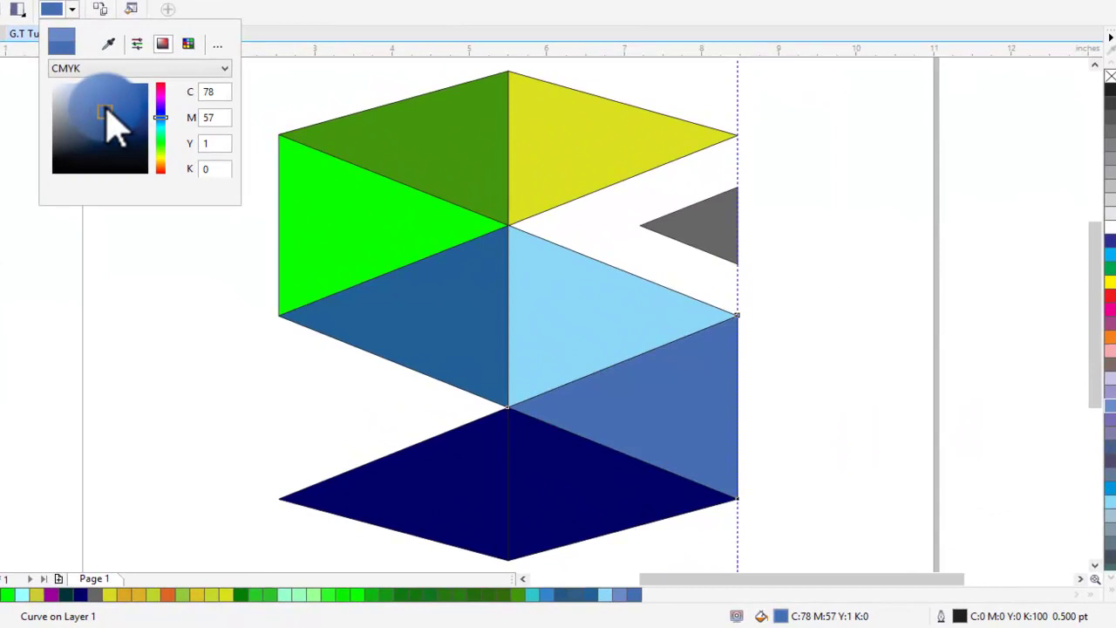
pyautogui.moveTo(119, 119); pyautogui.dragTo(140, 124)
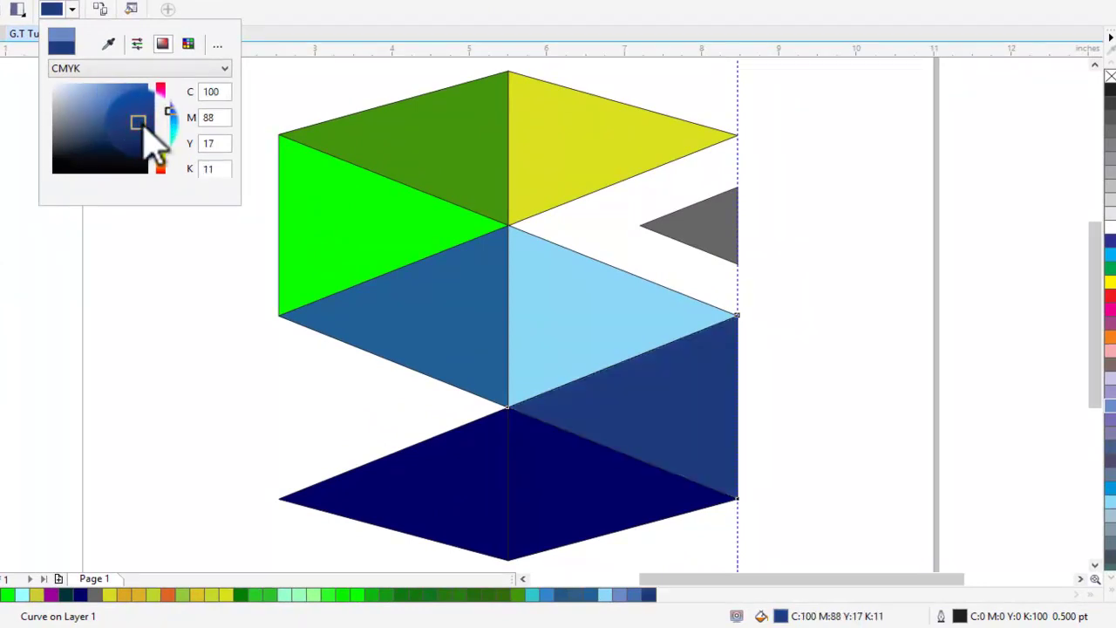
pyautogui.click(143, 132)
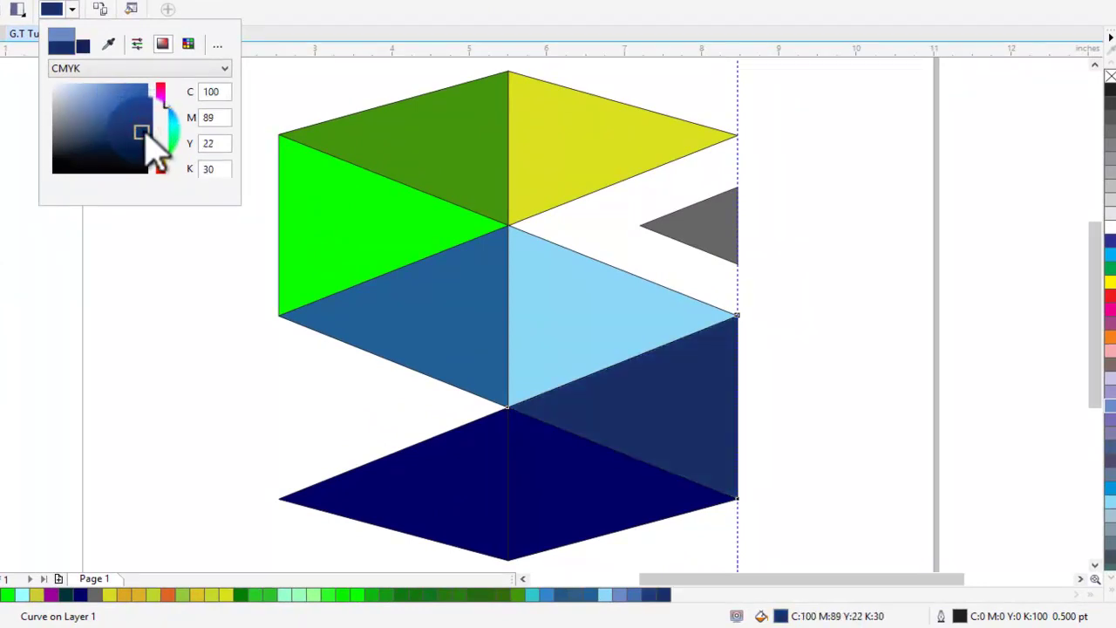
pyautogui.click(565, 490)
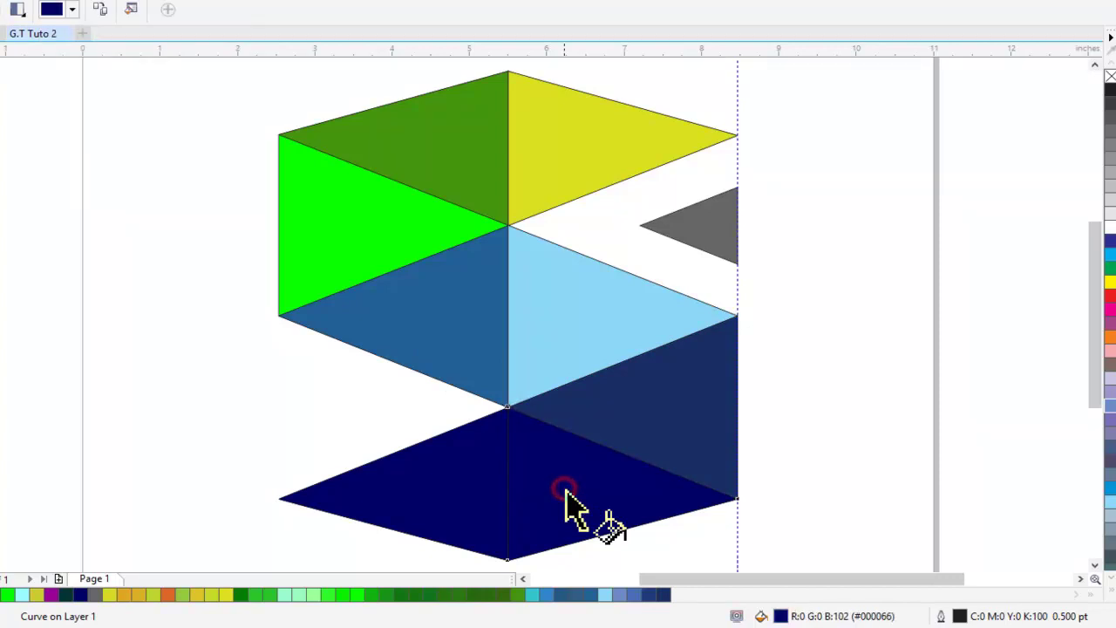
# Deepen the navy fills of both the bottom-right and bottom-left triangles
pyautogui.click(73, 11)
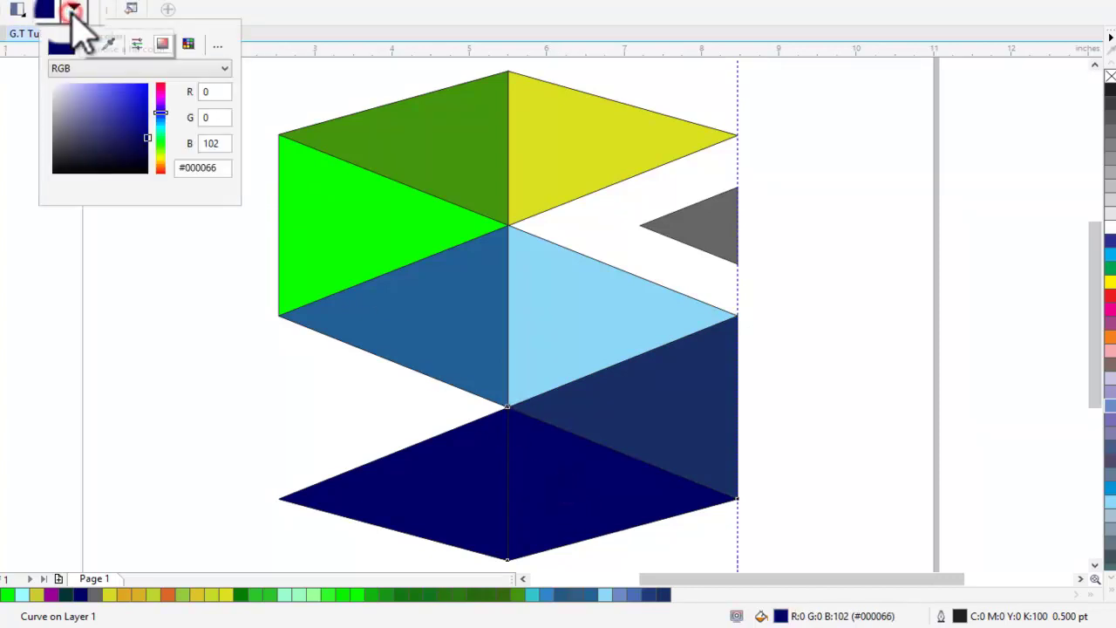
pyautogui.click(137, 143)
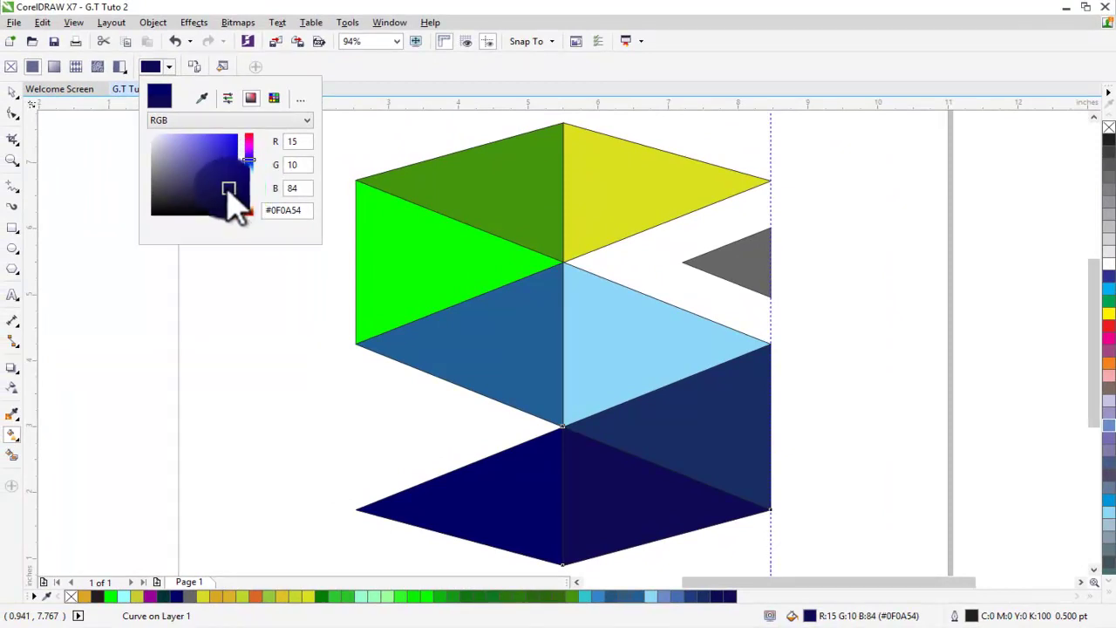
pyautogui.moveTo(229, 190); pyautogui.dragTo(223, 196)
pyautogui.click(519, 504)
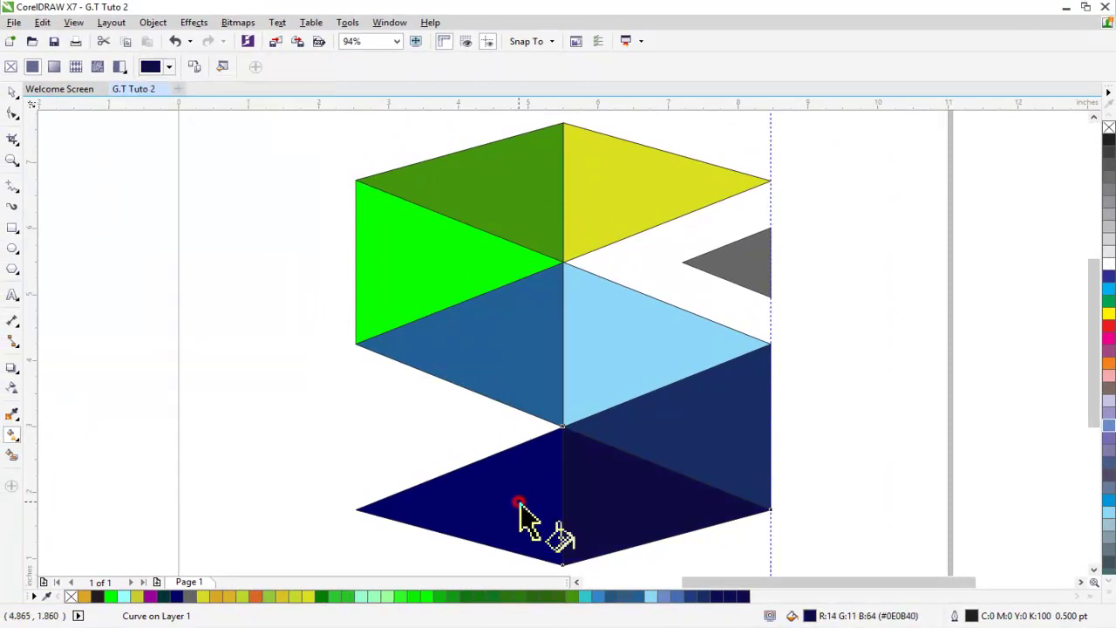
pyautogui.click(169, 67)
pyautogui.moveTo(242, 179)
pyautogui.mouseDown()
pyautogui.moveTo(223, 185)
pyautogui.moveTo(231, 197)
pyautogui.mouseUp()
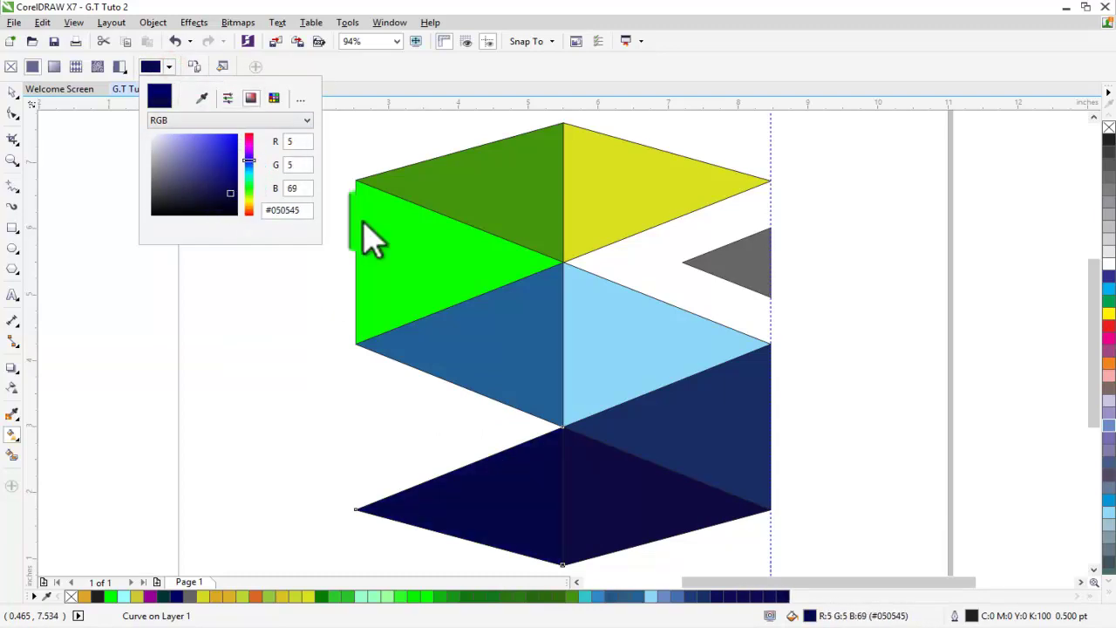
pyautogui.click(862, 417)
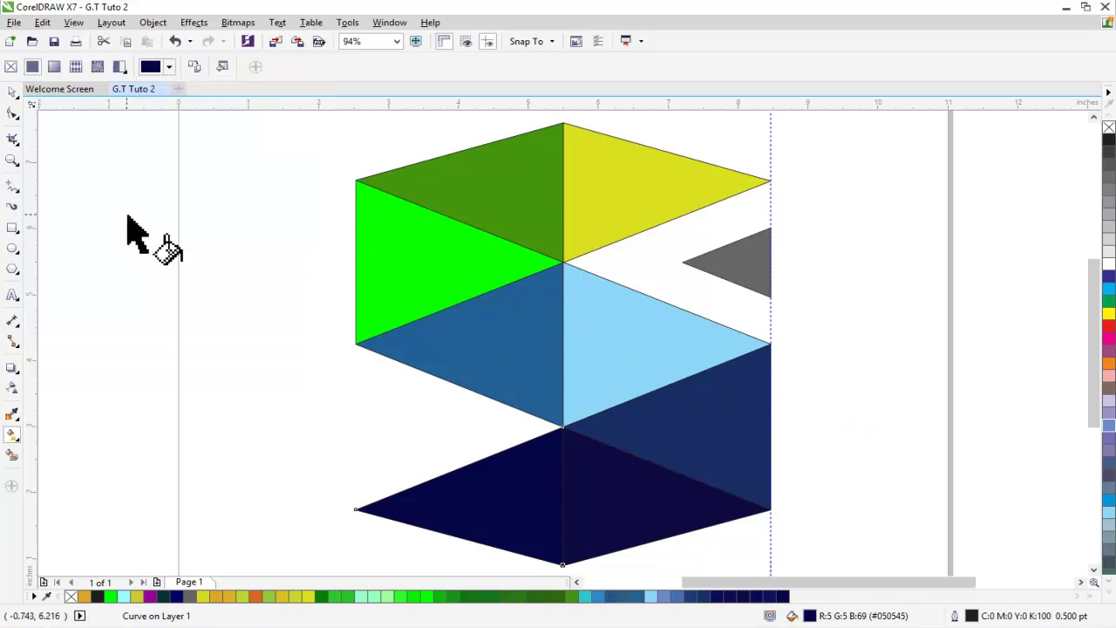
# Make the light-blue face a richer sky blue, C56 M5 Y1 K0
pyautogui.click(596, 326)
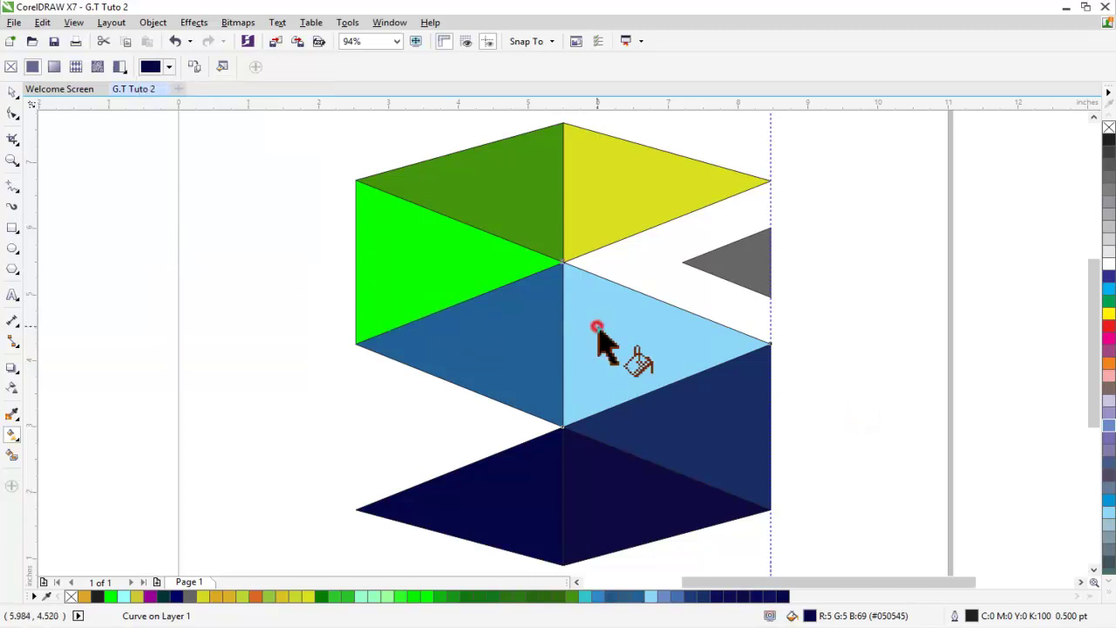
pyautogui.click(169, 68)
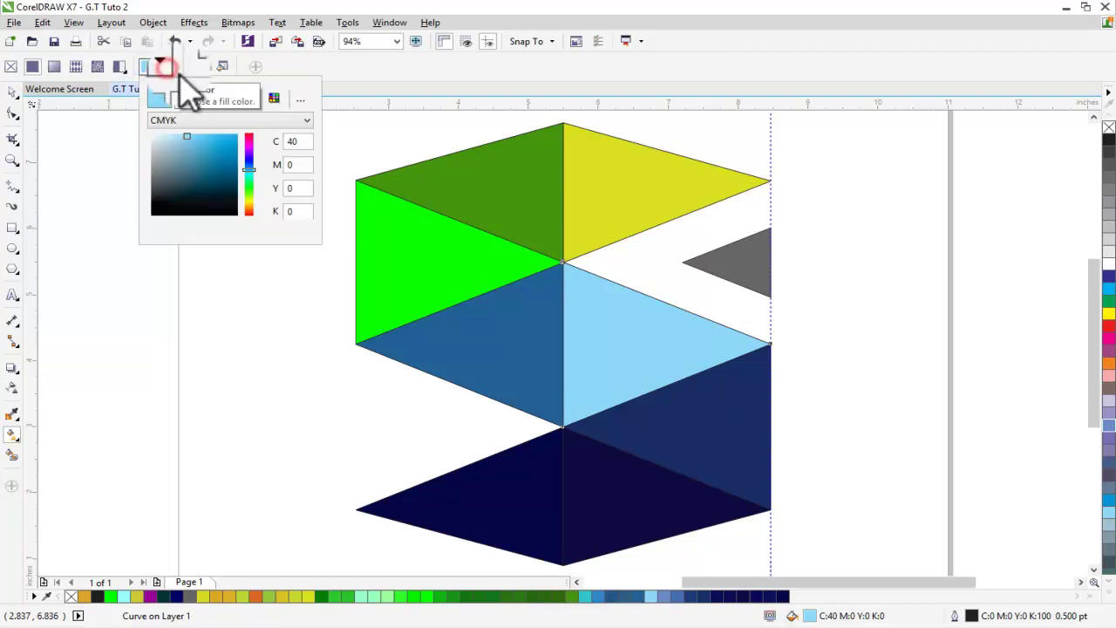
pyautogui.click(209, 156)
pyautogui.click(200, 135)
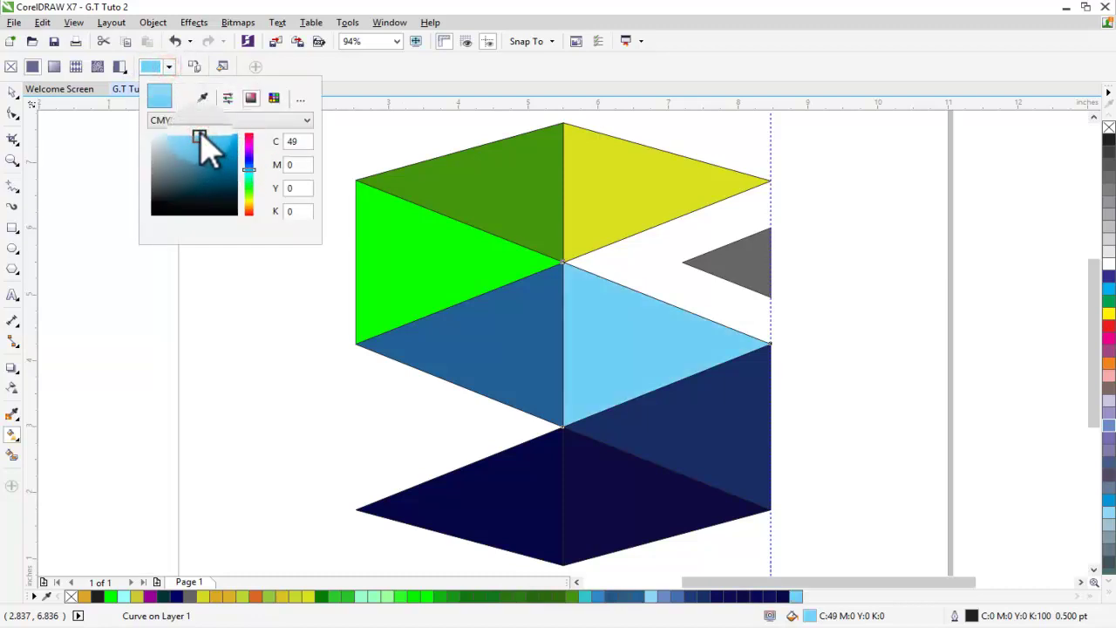
pyautogui.click(200, 141)
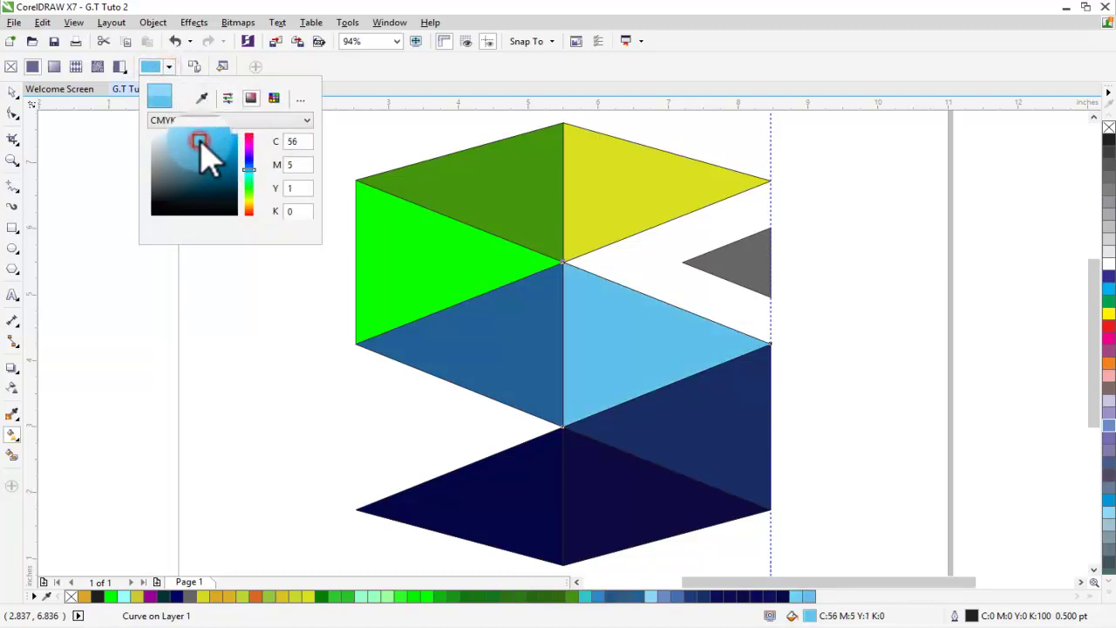
pyautogui.click(11, 91)
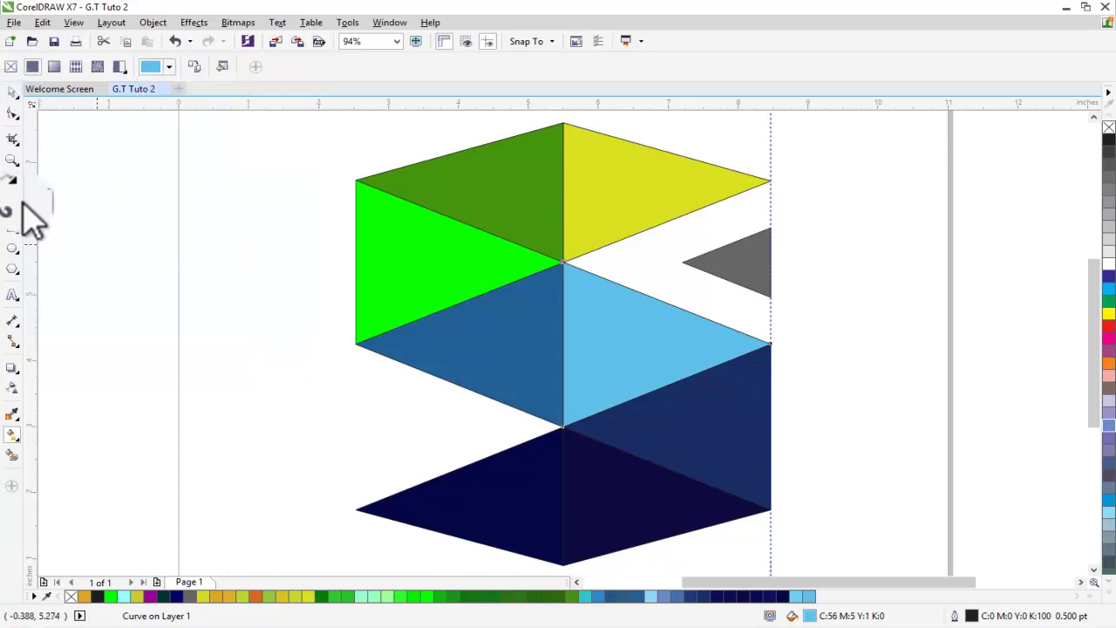
# Return to the Pick tool, select the bottom-left navy triangle, then deselect everything
pyautogui.click(12, 93)
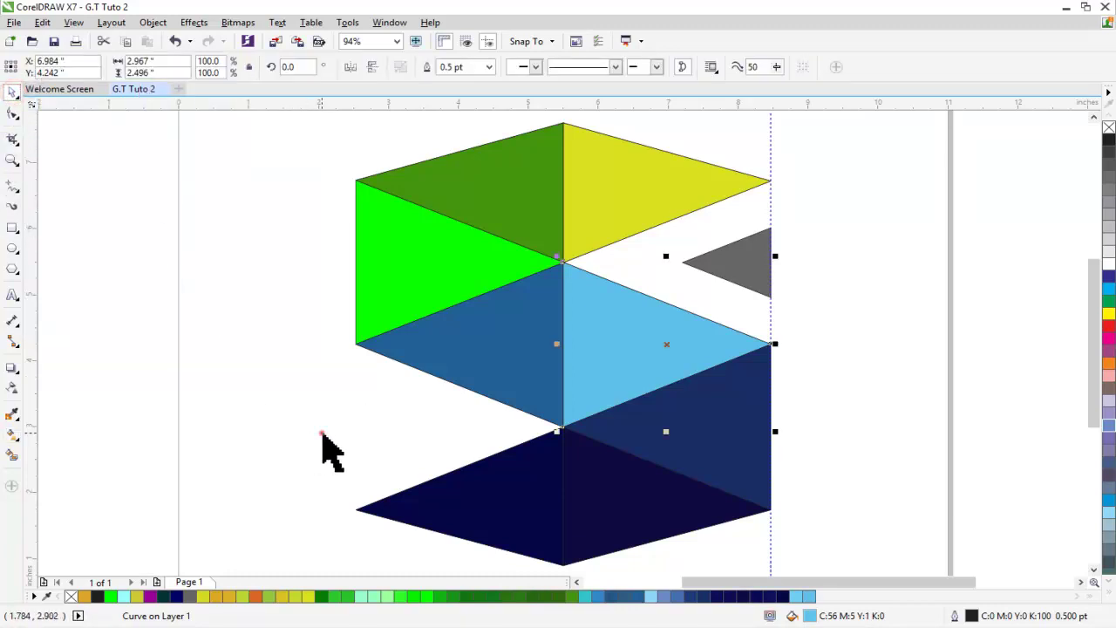
pyautogui.click(322, 433)
pyautogui.click(439, 509)
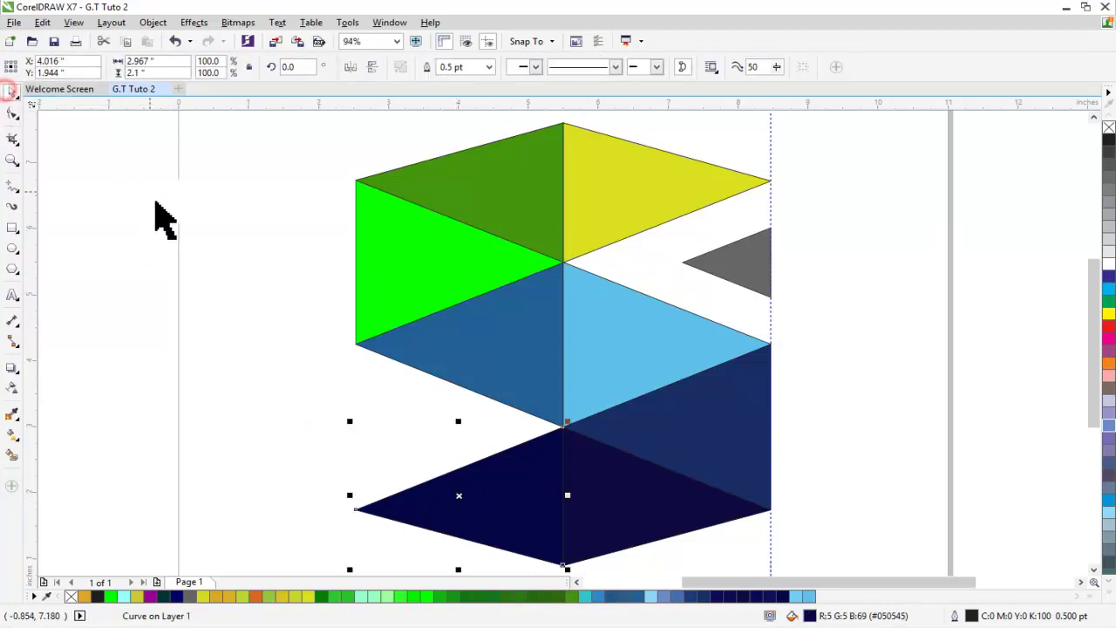
pyautogui.click(155, 203)
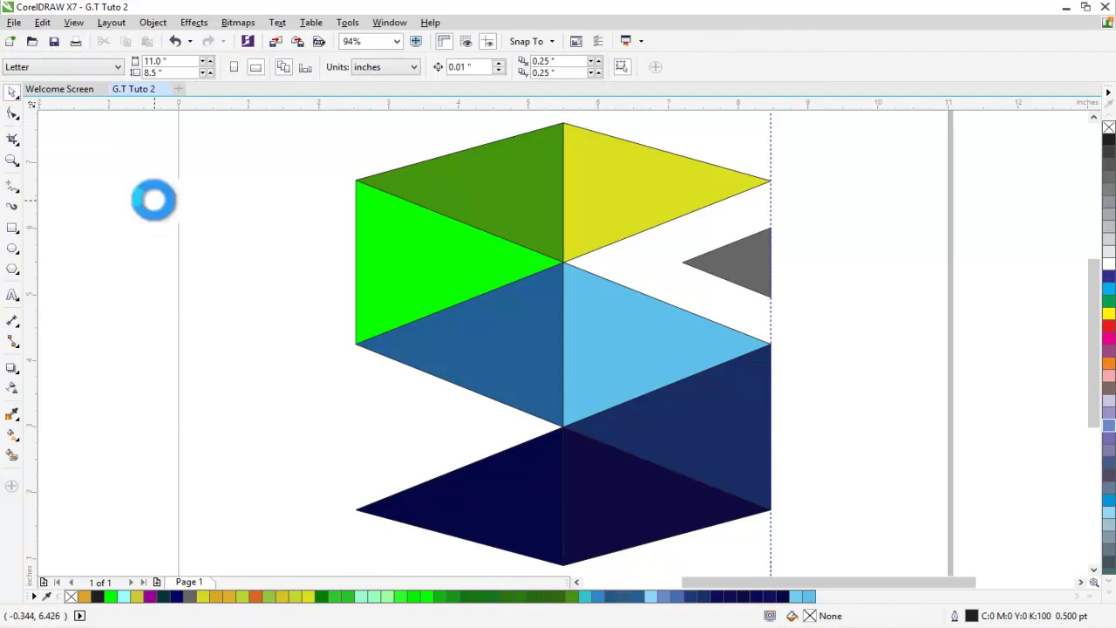
# Zoom out and delete the vertical guideline
pyautogui.scroll(-2, 157, 216)
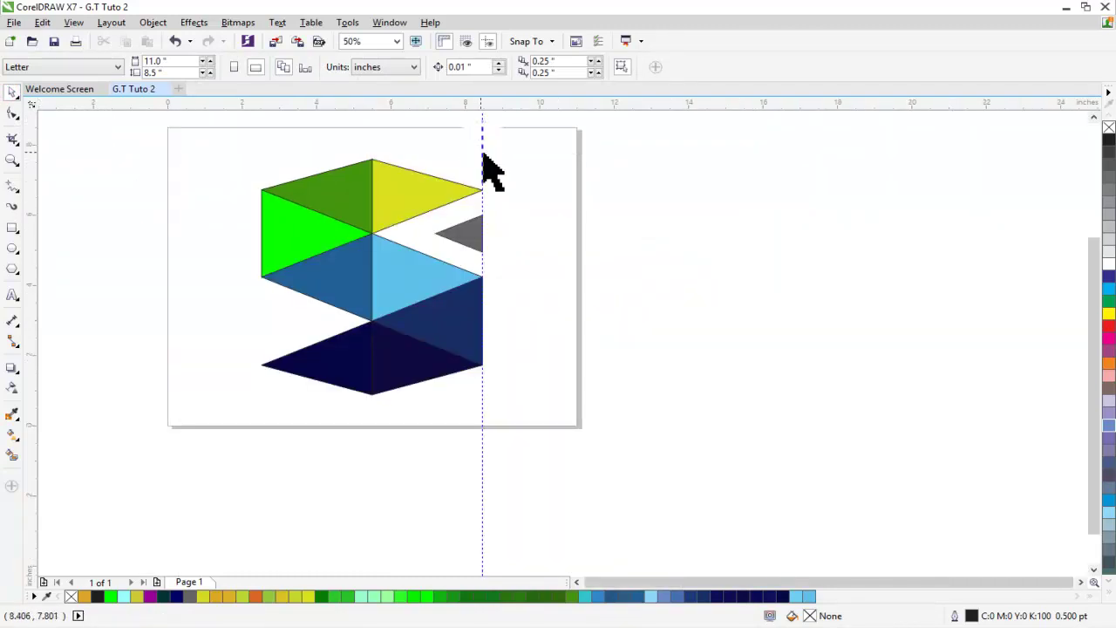
pyautogui.click(483, 150)
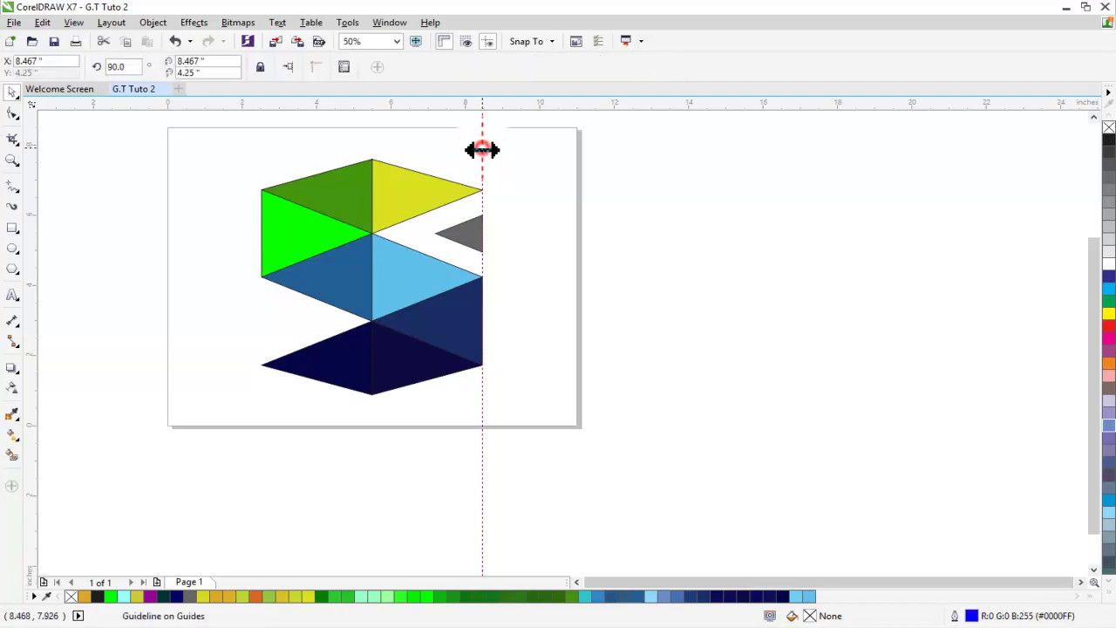
pyautogui.press('Delete')
# Set the outline width of all 13 logo shapes to None
pyautogui.press('F4')
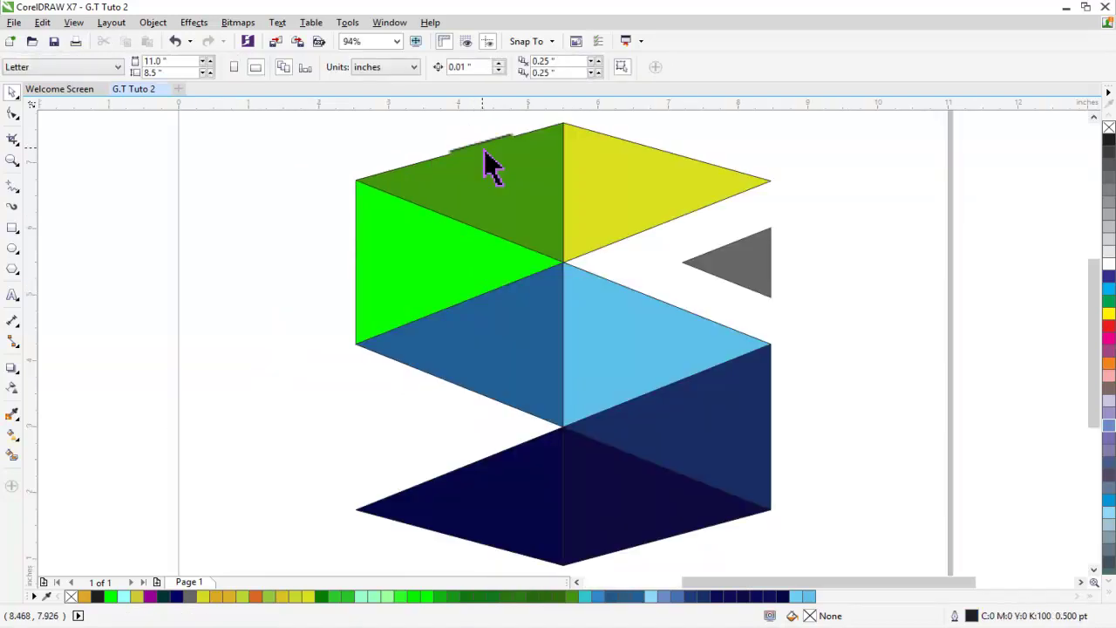
pyautogui.hotkey('ctrl', 'a')
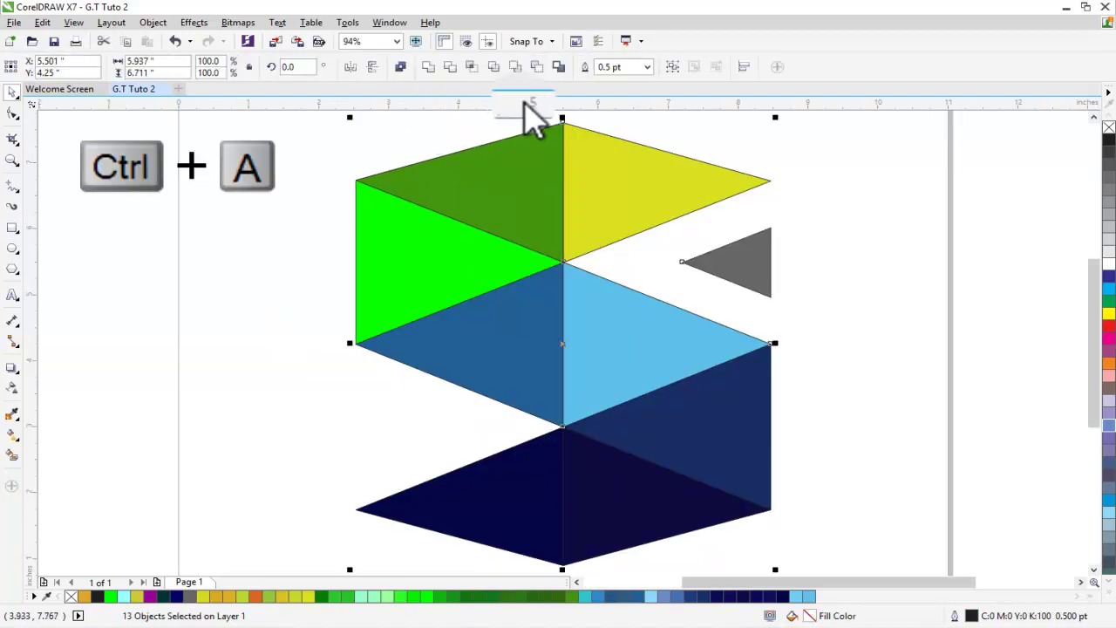
pyautogui.click(647, 68)
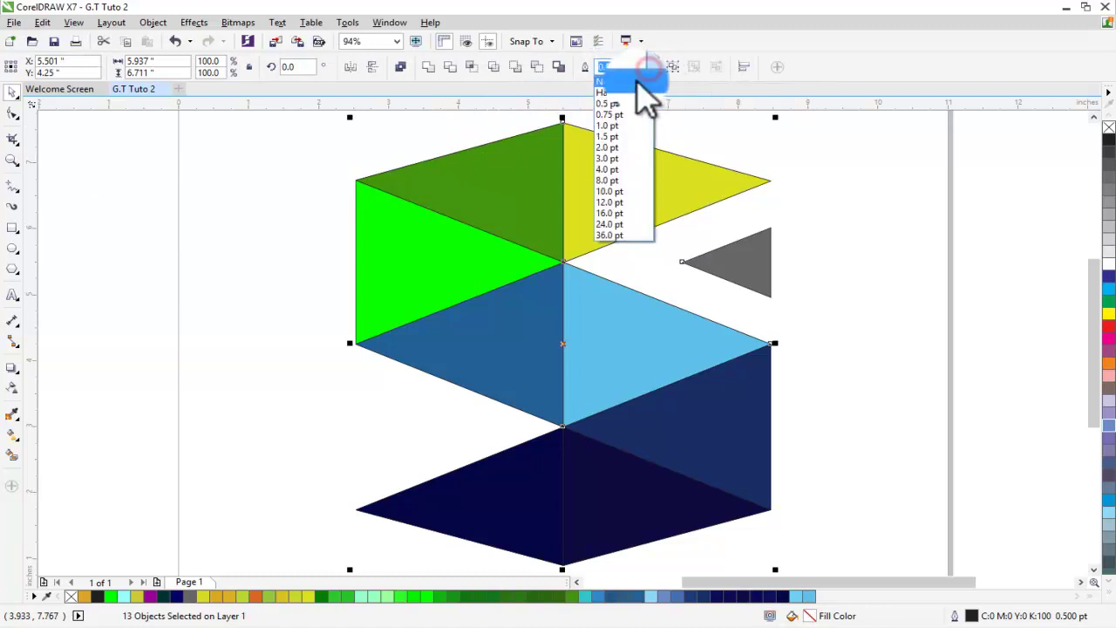
pyautogui.click(641, 78)
pyautogui.click(251, 387)
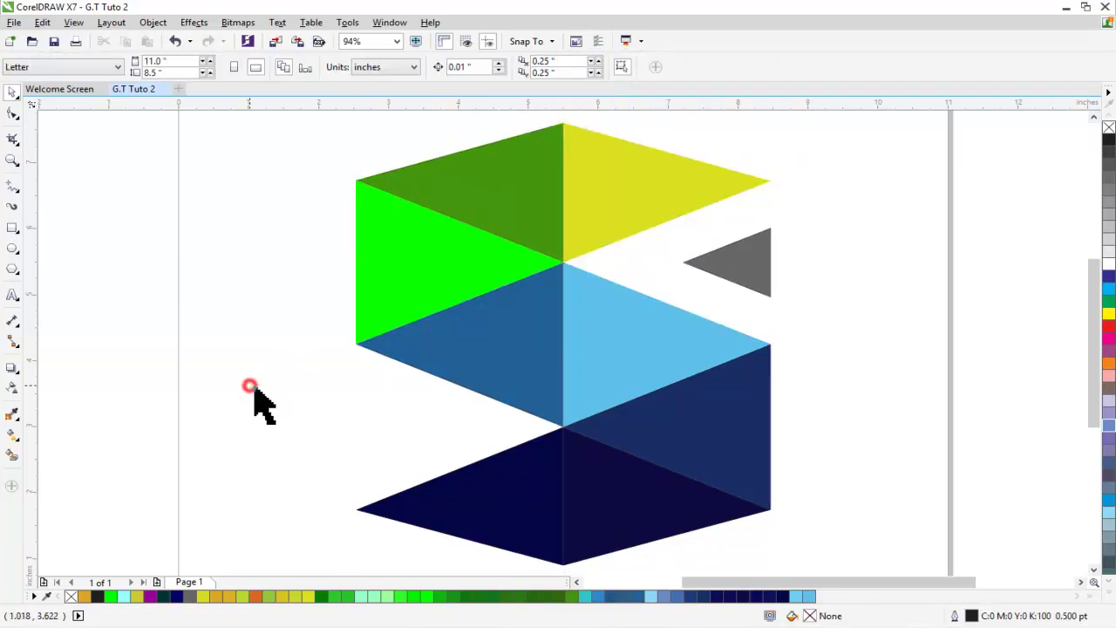
pyautogui.click(438, 497)
# Nudge the bottom-left navy triangle's left corner node up two steps with the Shape tool
pyautogui.press('F10')
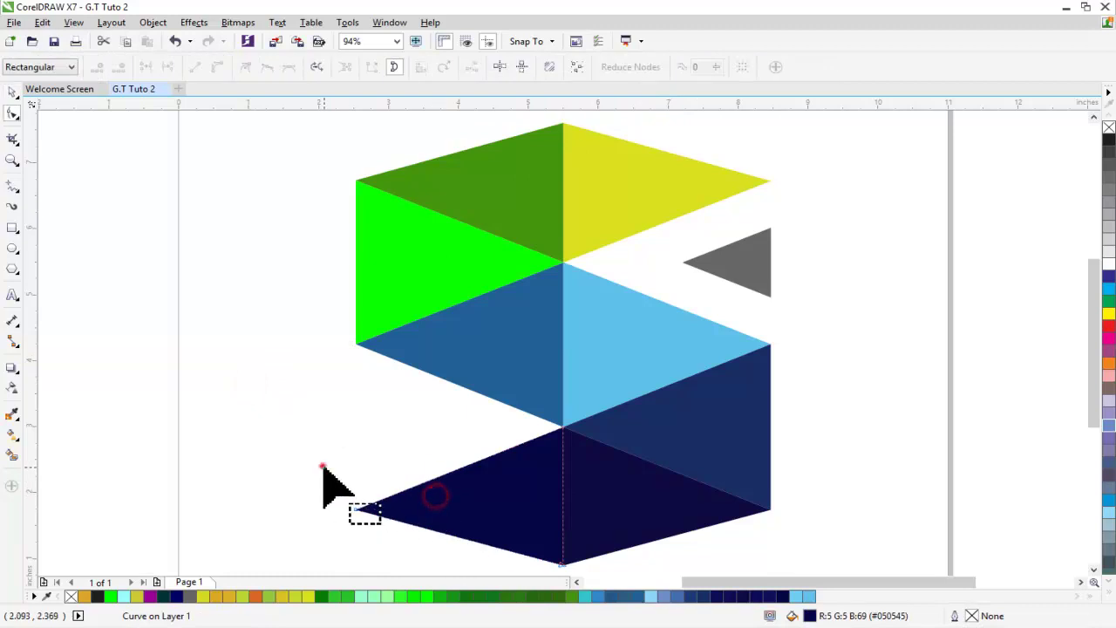
pyautogui.press('Up')
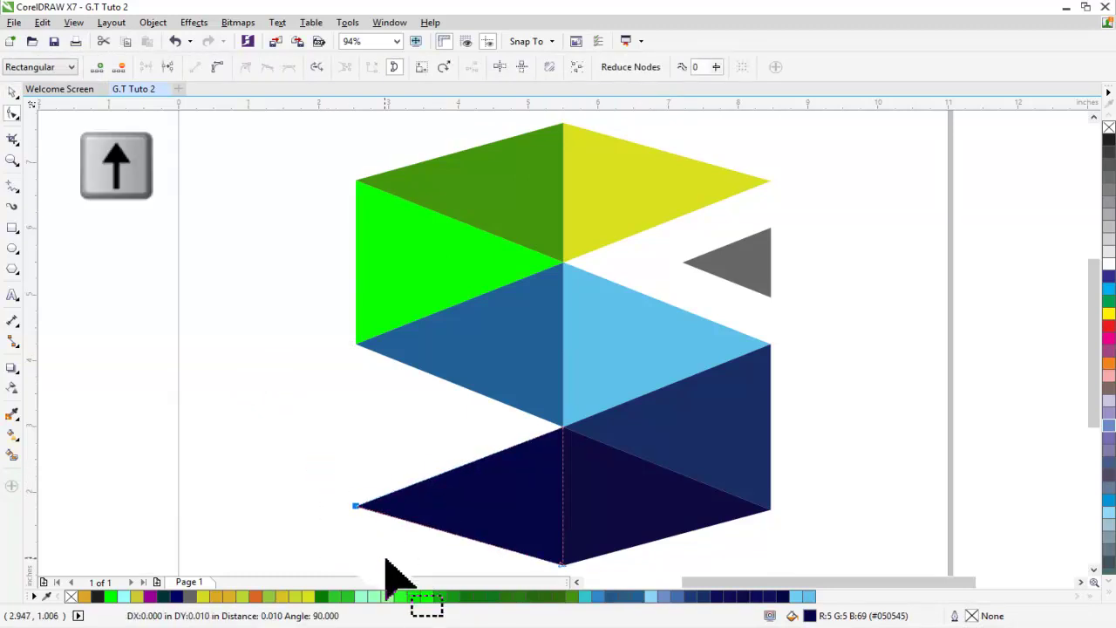
pyautogui.press('Up')
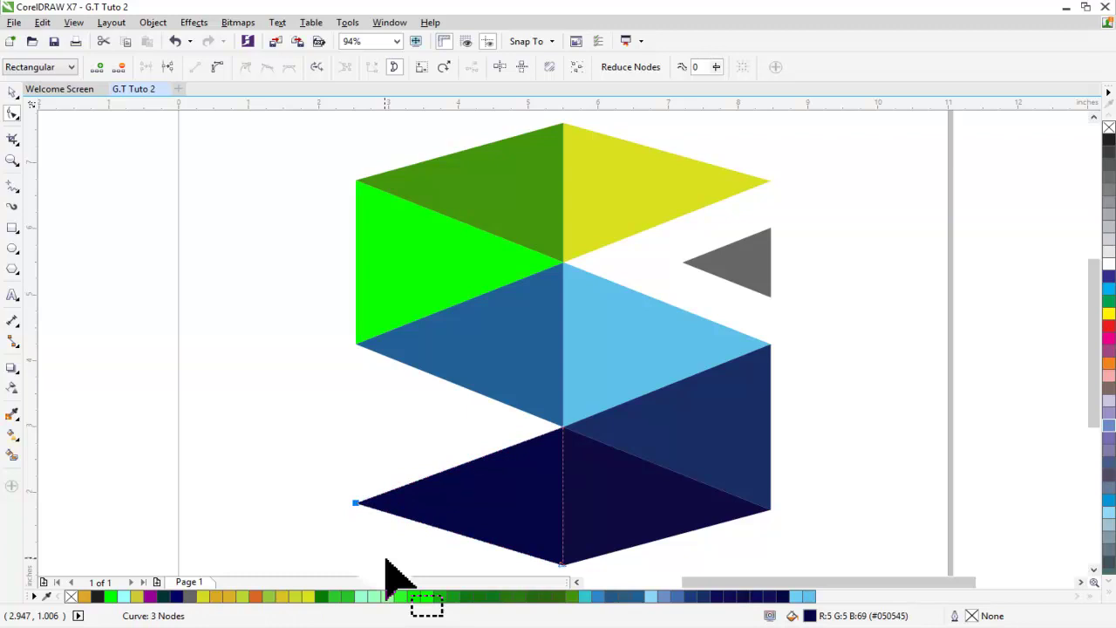
pyautogui.click(12, 91)
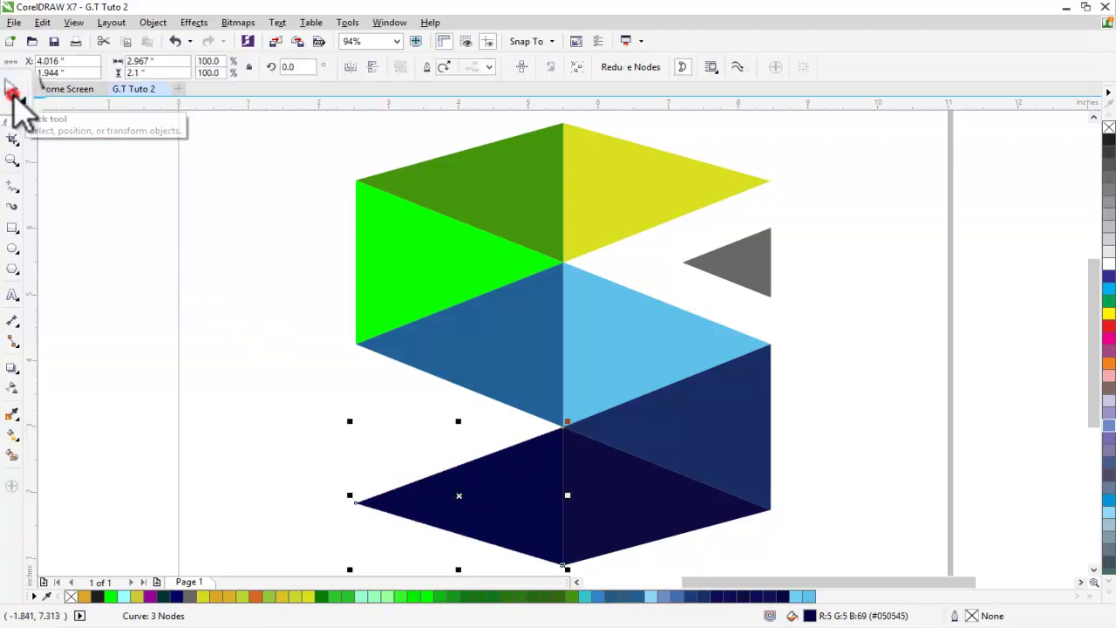
pyautogui.click(753, 434)
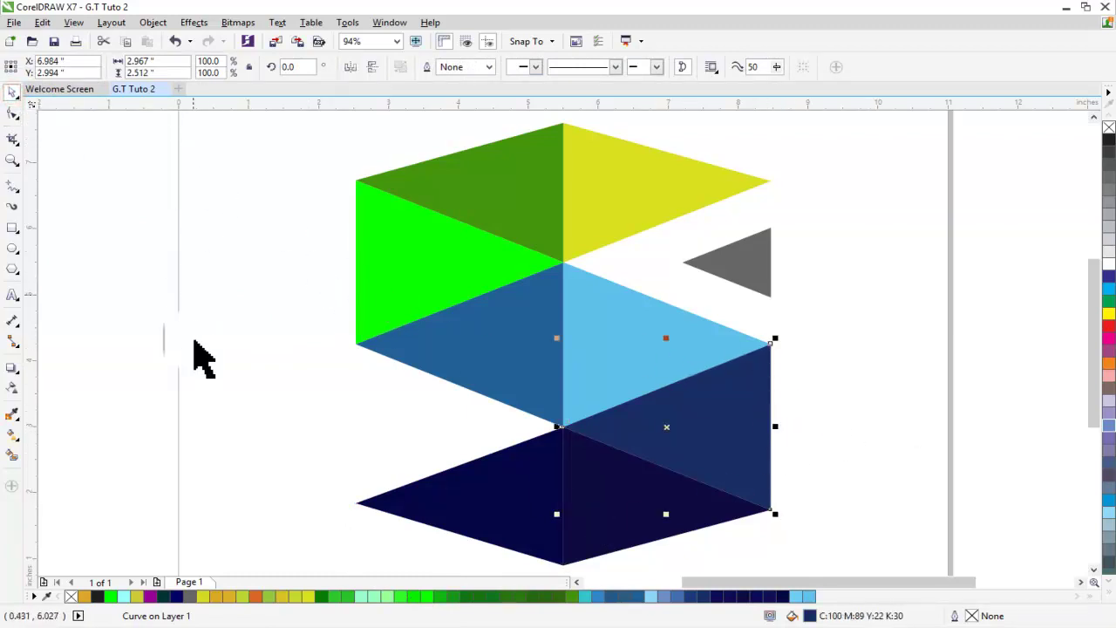
# Set the navy face to C100 M93 Y18 K24 and deepen the middle-left blue face to #1B5180
pyautogui.click(12, 433)
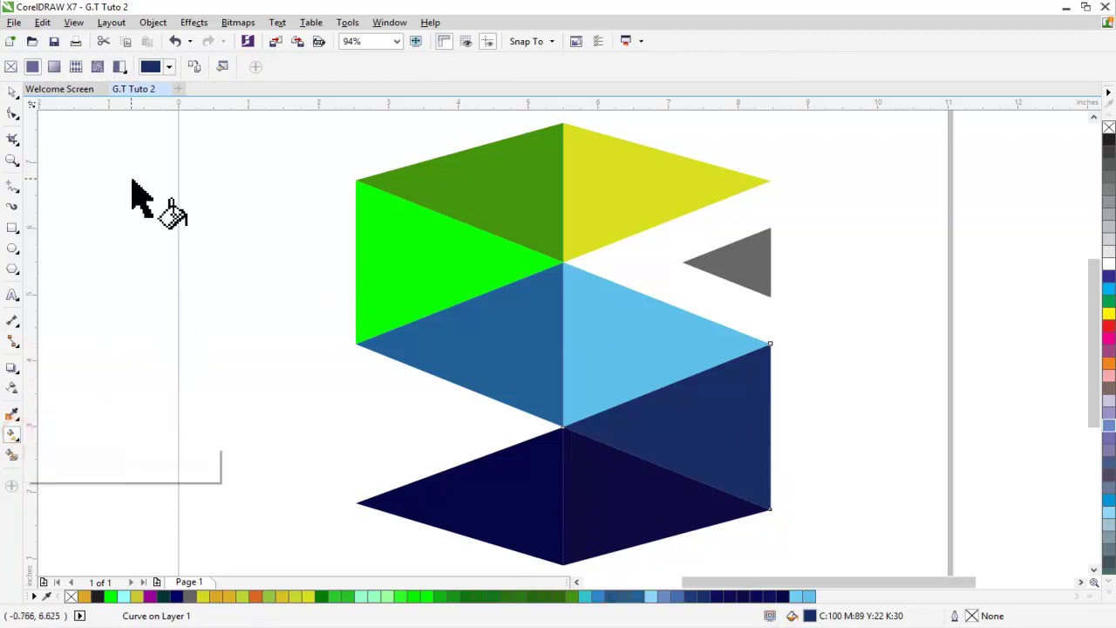
pyautogui.click(169, 67)
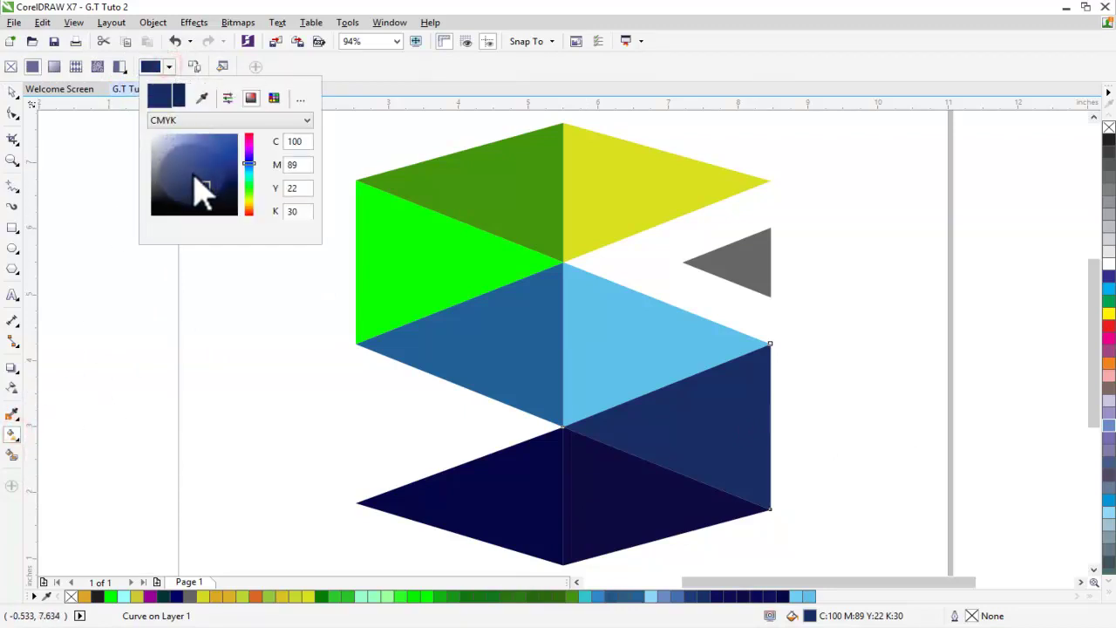
pyautogui.moveTo(195, 180)
pyautogui.mouseDown()
pyautogui.moveTo(205, 171)
pyautogui.moveTo(204, 188)
pyautogui.moveTo(217, 176)
pyautogui.mouseUp()
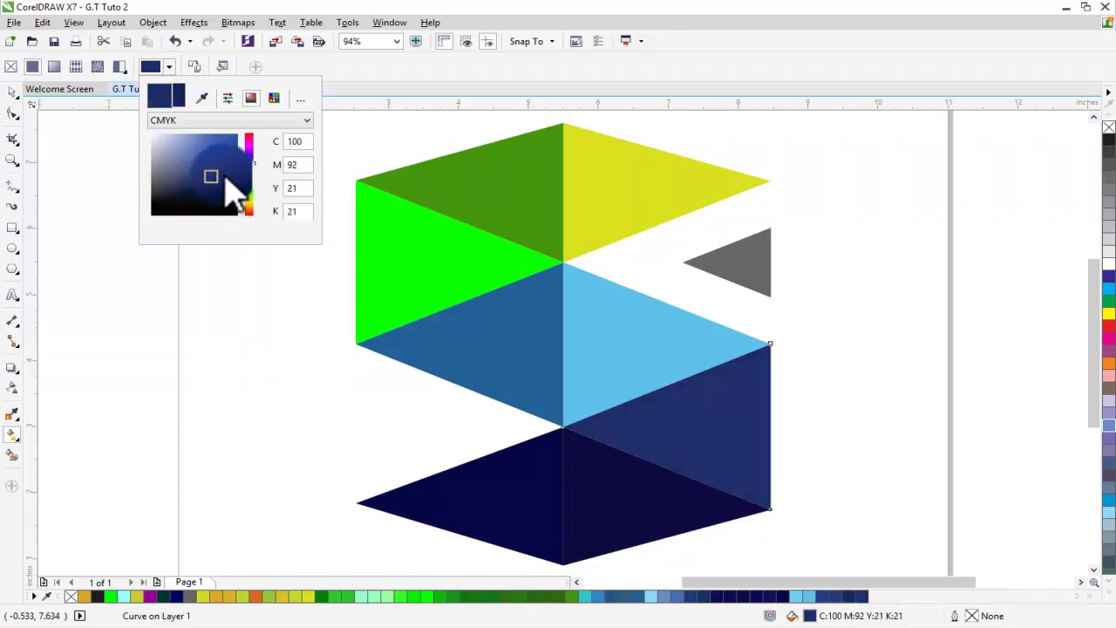
pyautogui.click(225, 177)
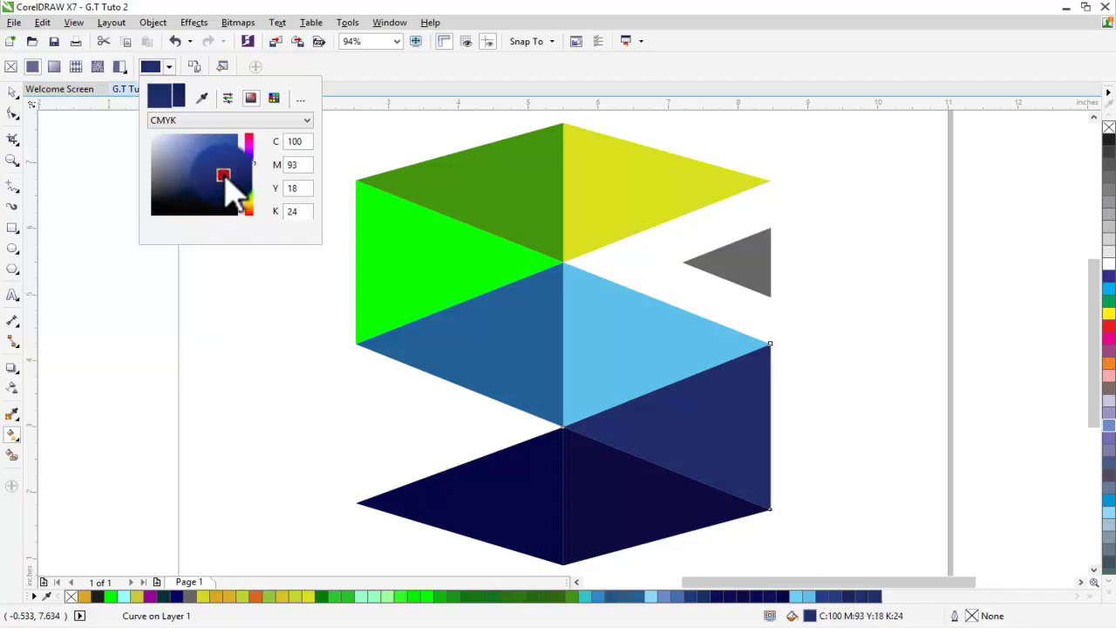
pyautogui.click(347, 385)
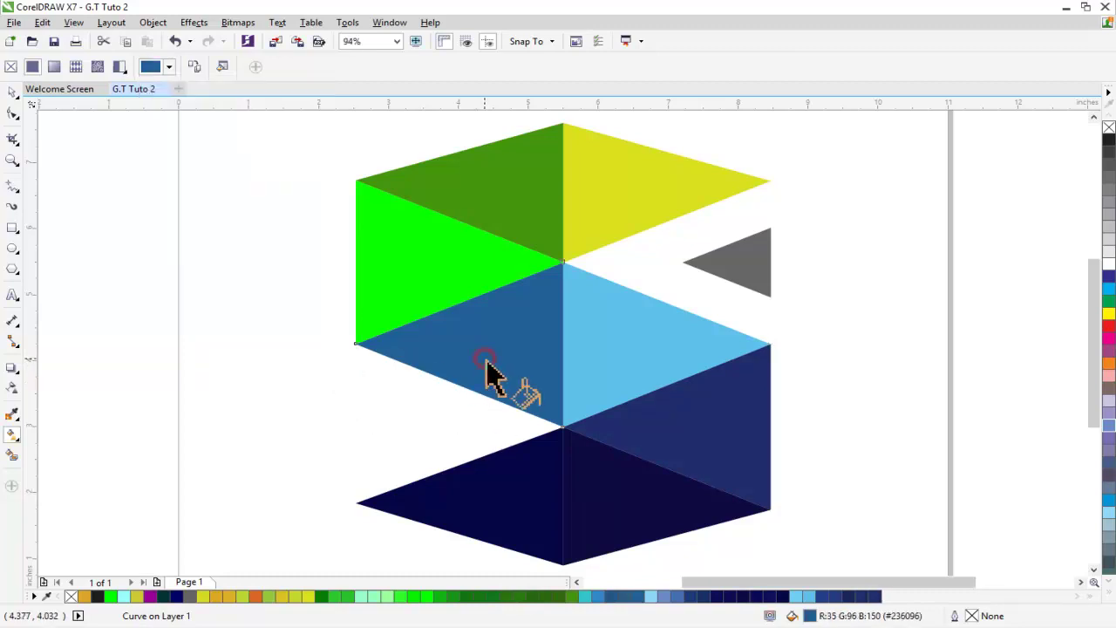
pyautogui.click(169, 66)
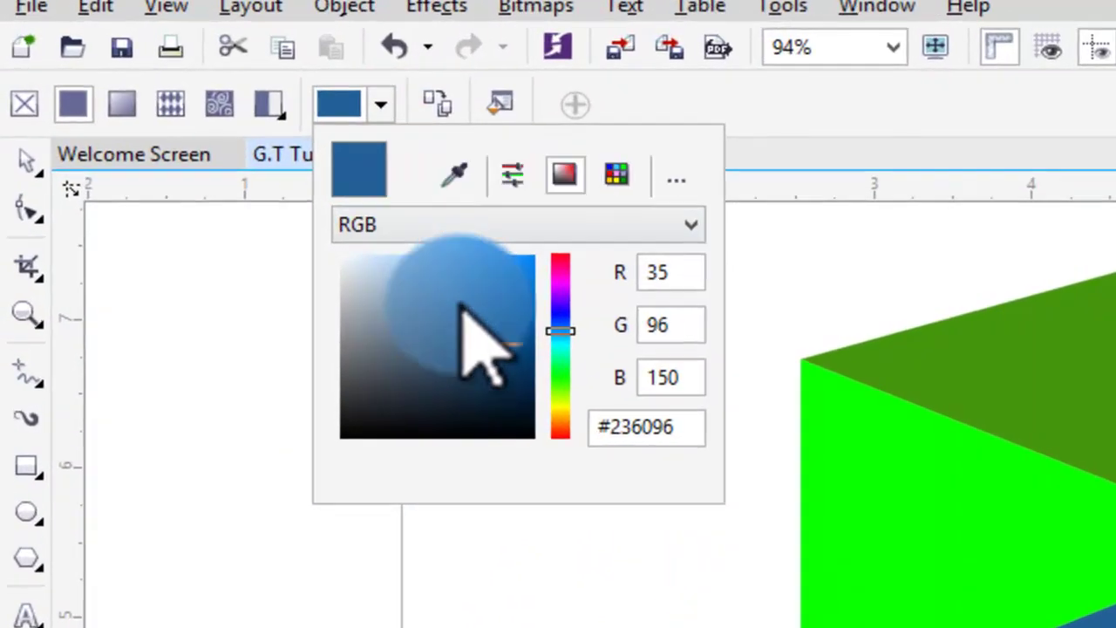
pyautogui.click(464, 309)
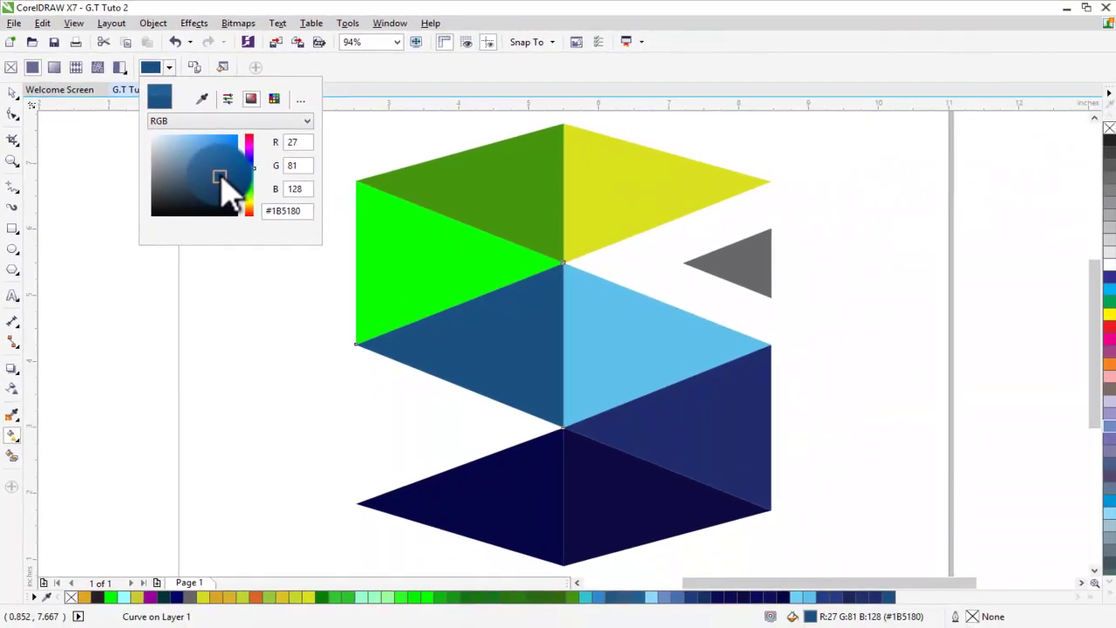
# Shift the light-blue face to C56 M2 Y0 K0
pyautogui.click(626, 319)
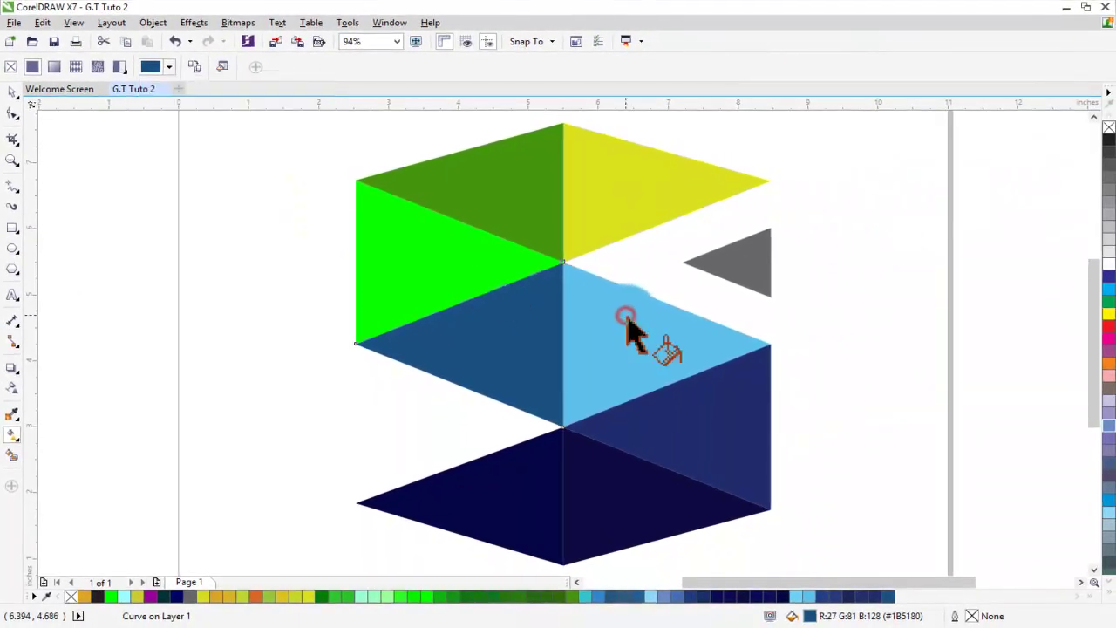
pyautogui.click(169, 66)
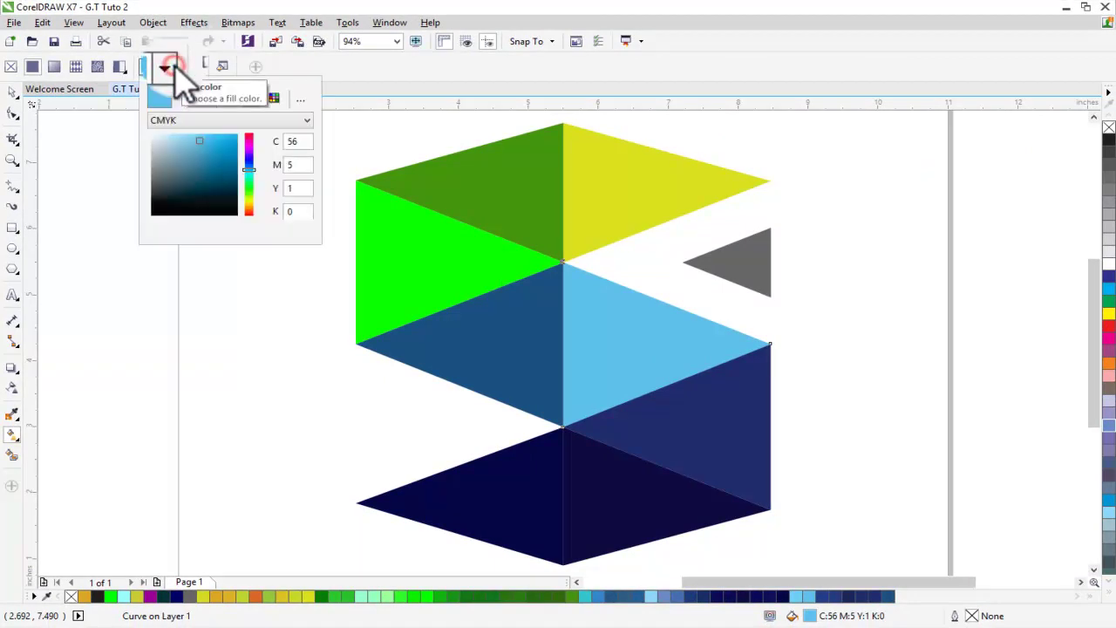
pyautogui.click(205, 138)
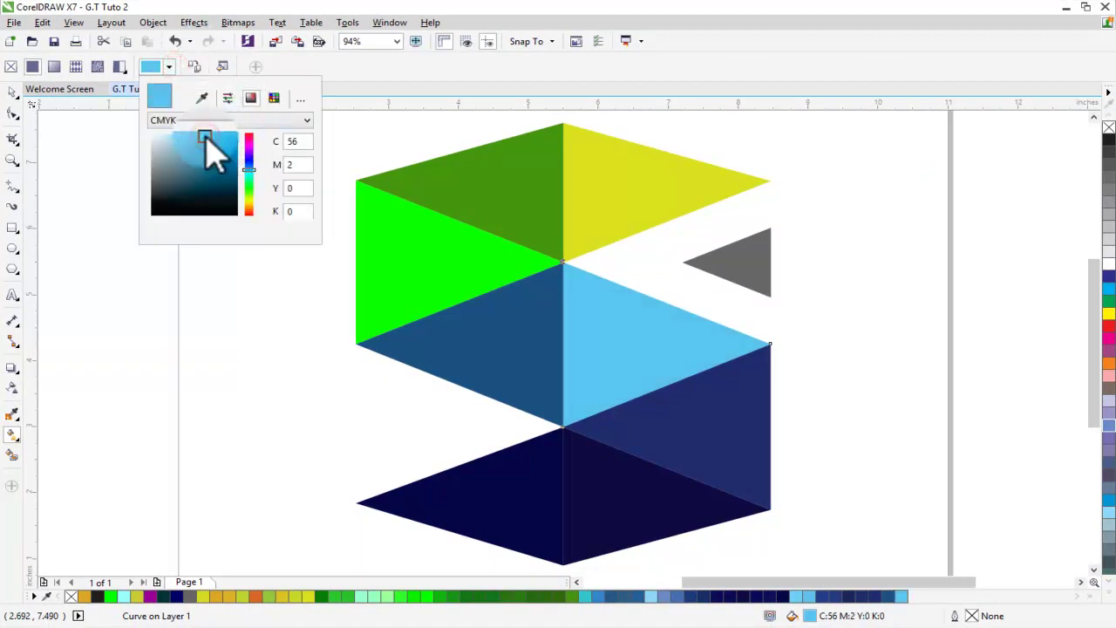
pyautogui.click(12, 90)
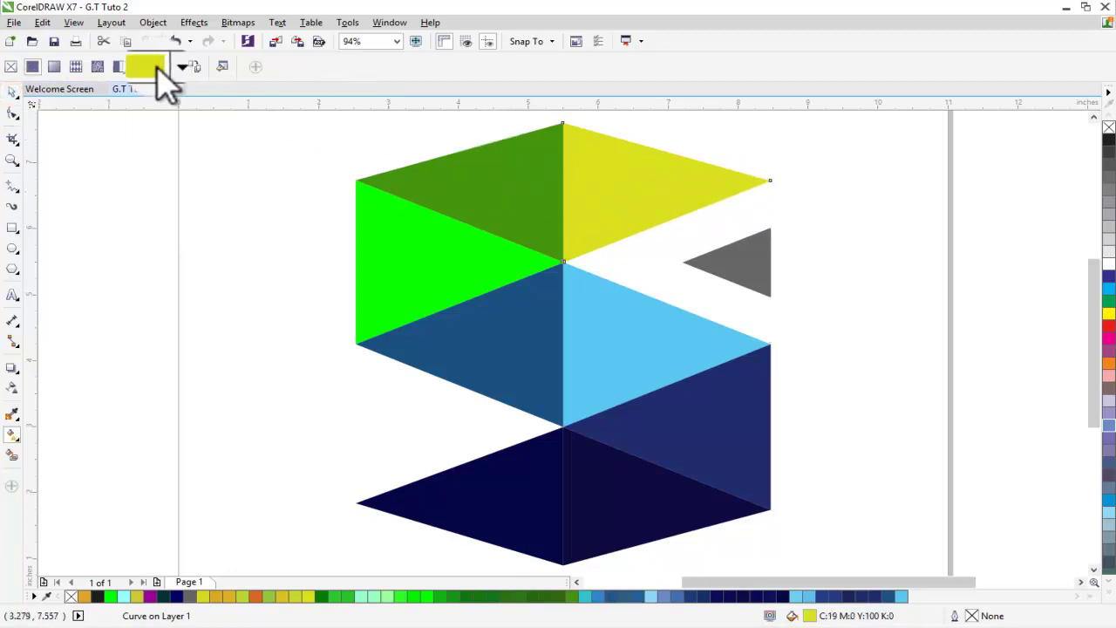
# Adjust the top-right yellow face's fill from C19 to C16 M0 Y100 K0
pyautogui.click(169, 68)
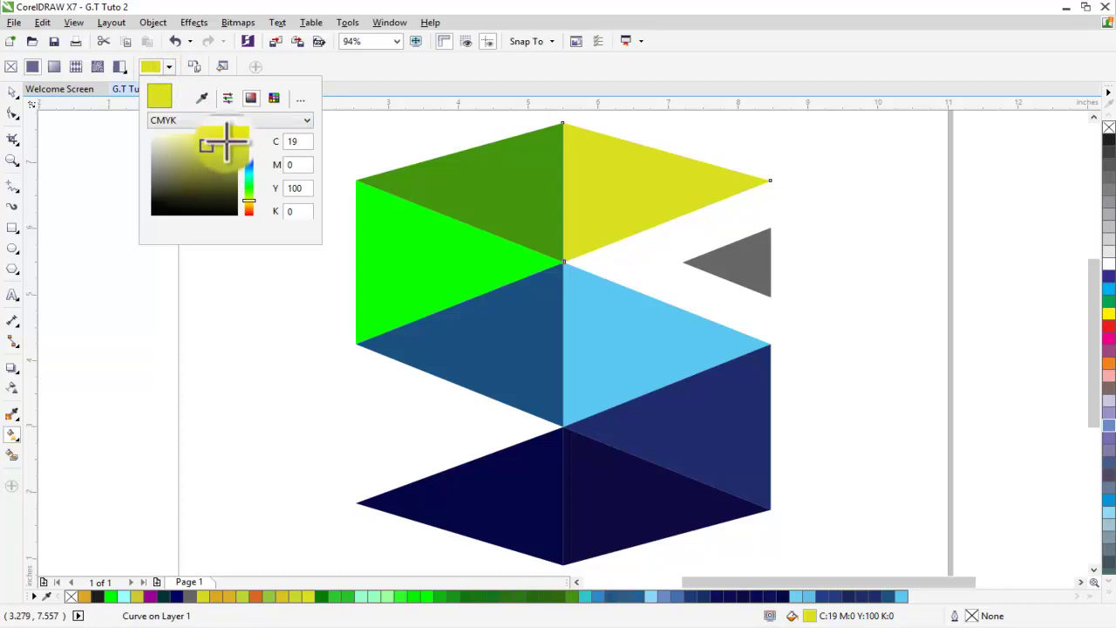
pyautogui.click(229, 139)
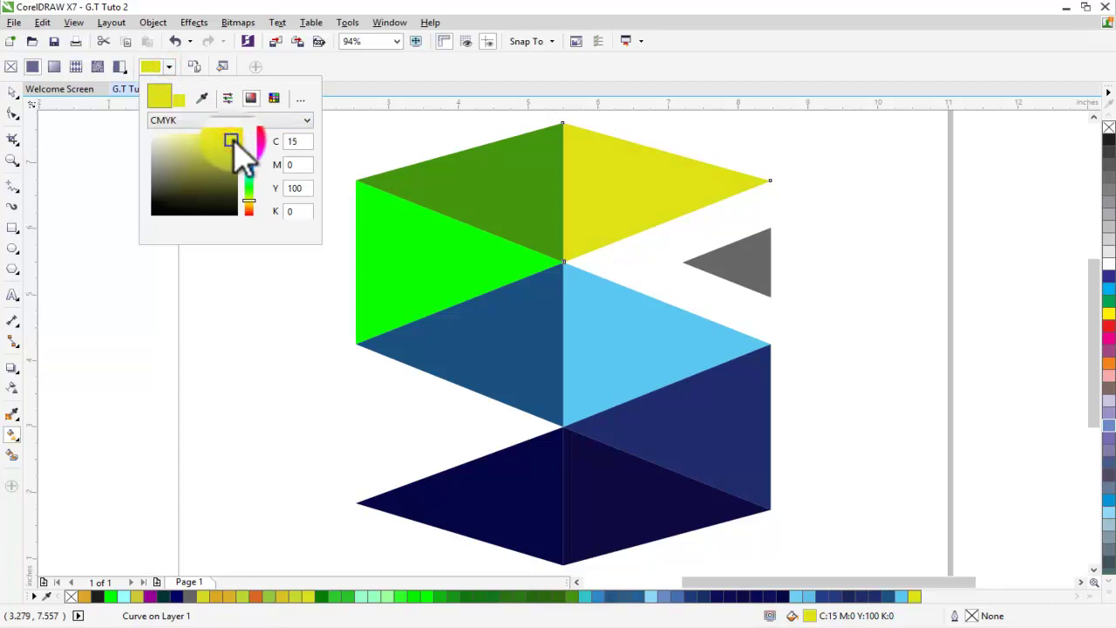
pyautogui.moveTo(232, 142); pyautogui.dragTo(233, 144)
pyautogui.click(232, 141)
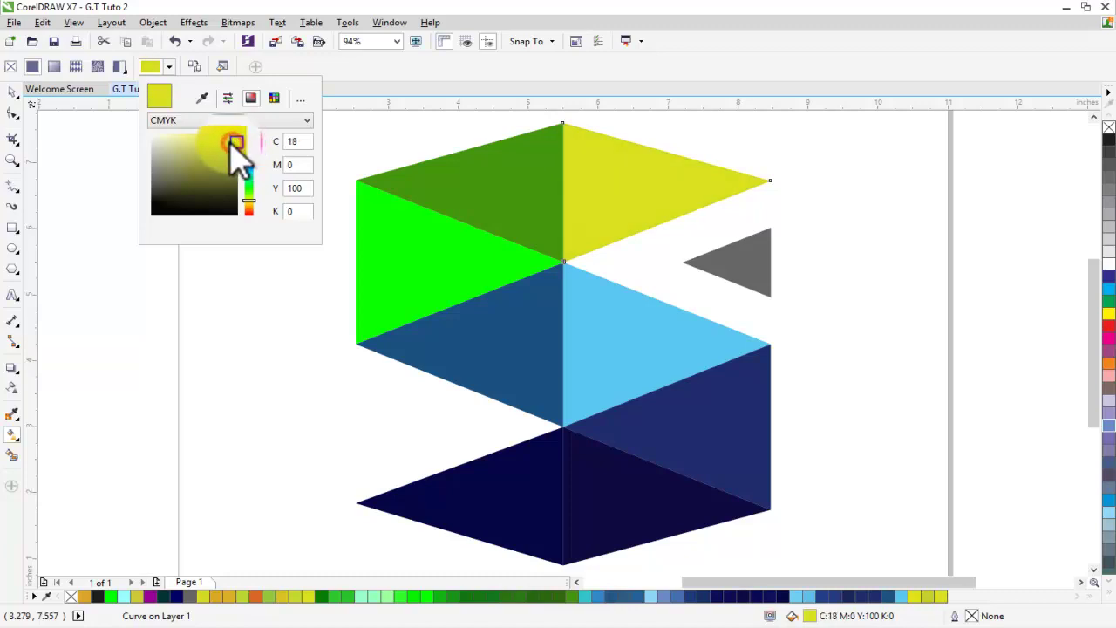
pyautogui.click(227, 142)
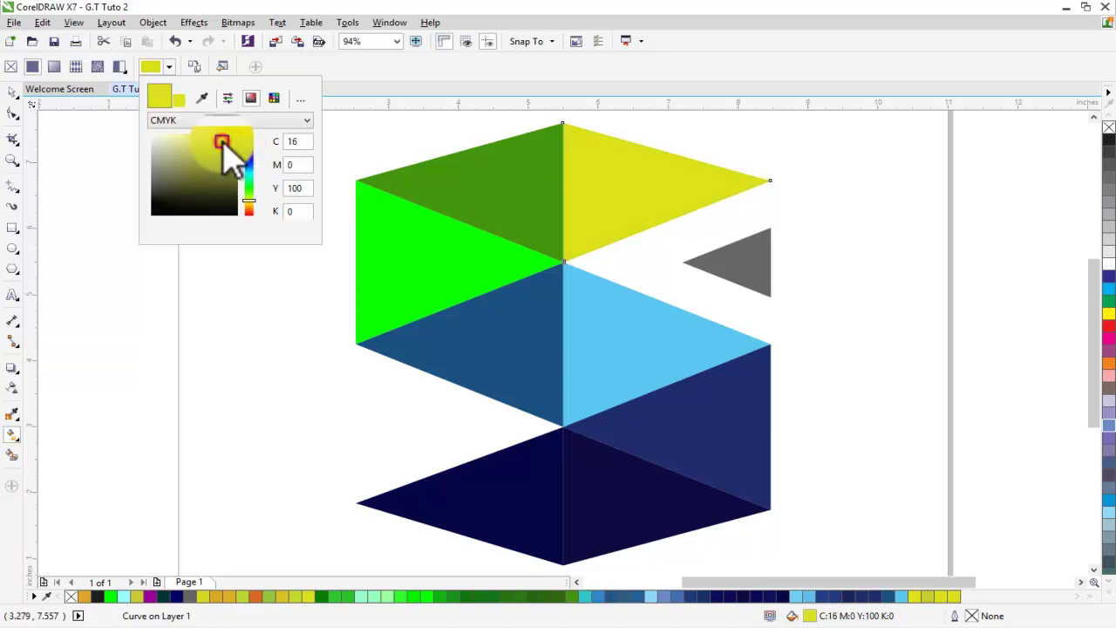
pyautogui.click(8, 89)
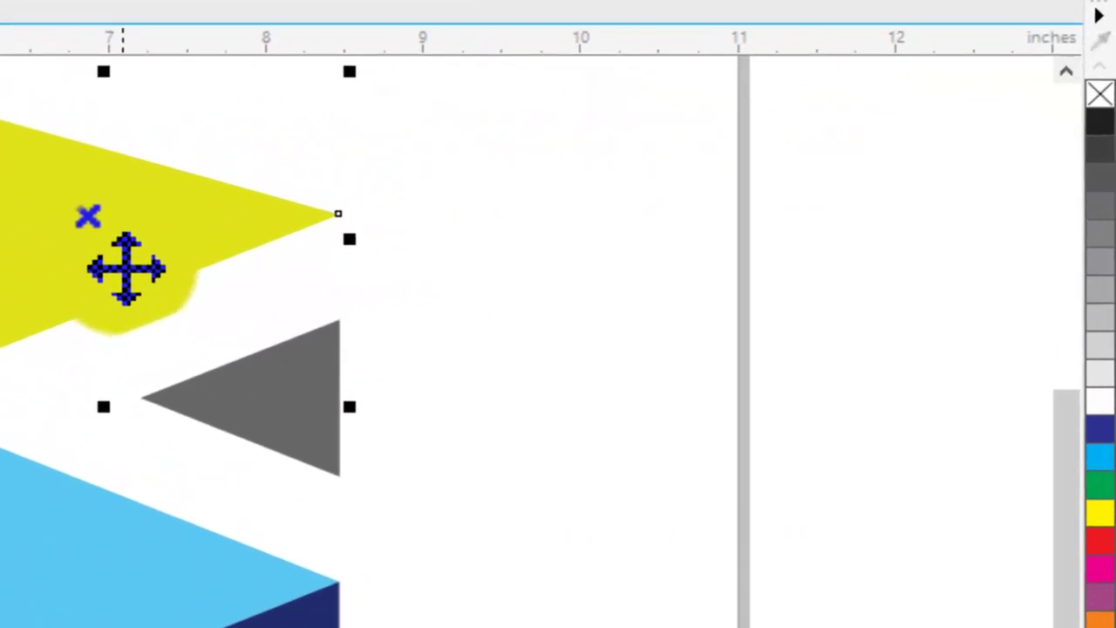
# Nudge the yellow face's right tip node down one step
pyautogui.press('F10')
pyautogui.click(119, 259)
pyautogui.moveTo(287, 105); pyautogui.dragTo(439, 306)
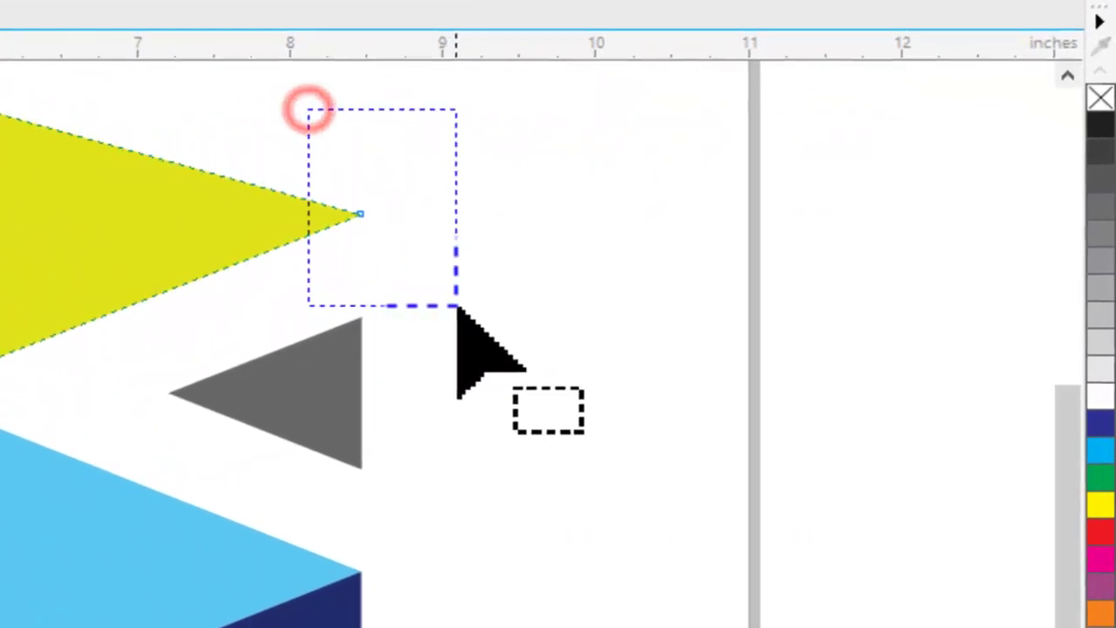
pyautogui.press('Down')
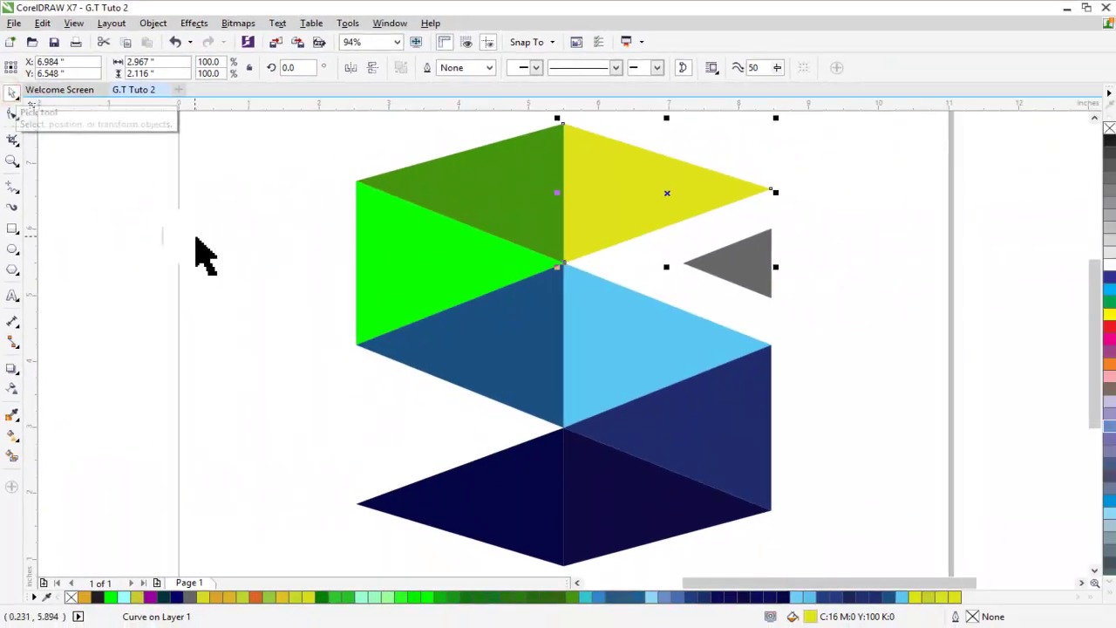
# Try smudging the green face and grey triangle, undo each attempt, and resize the grey triangle
pyautogui.moveTo(441, 213); pyautogui.dragTo(452, 259)
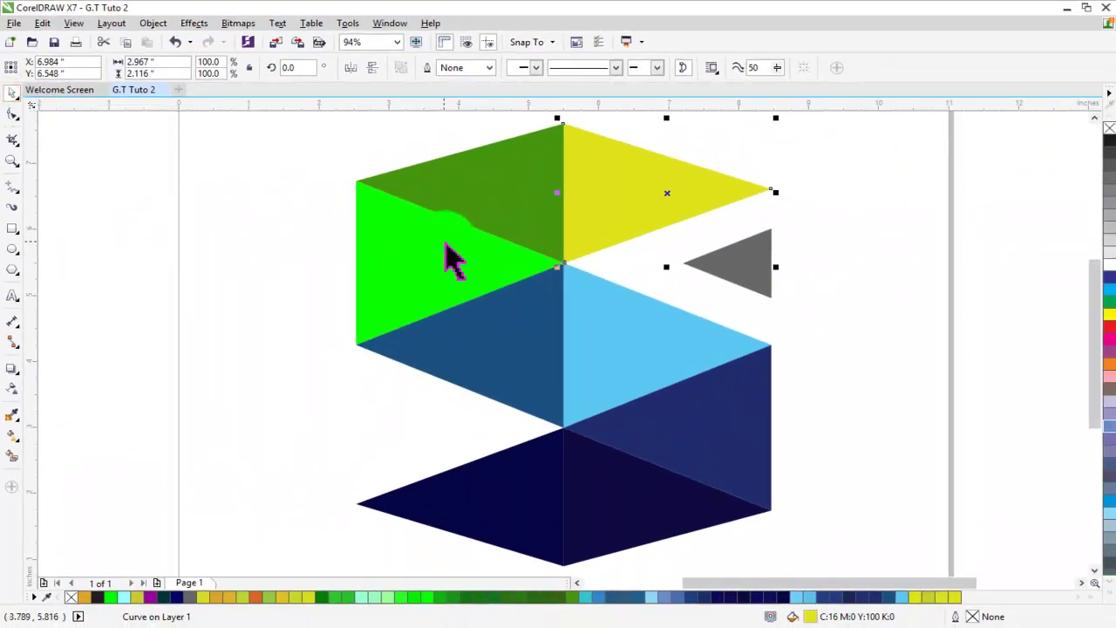
pyautogui.hotkey('ctrl', 'z')
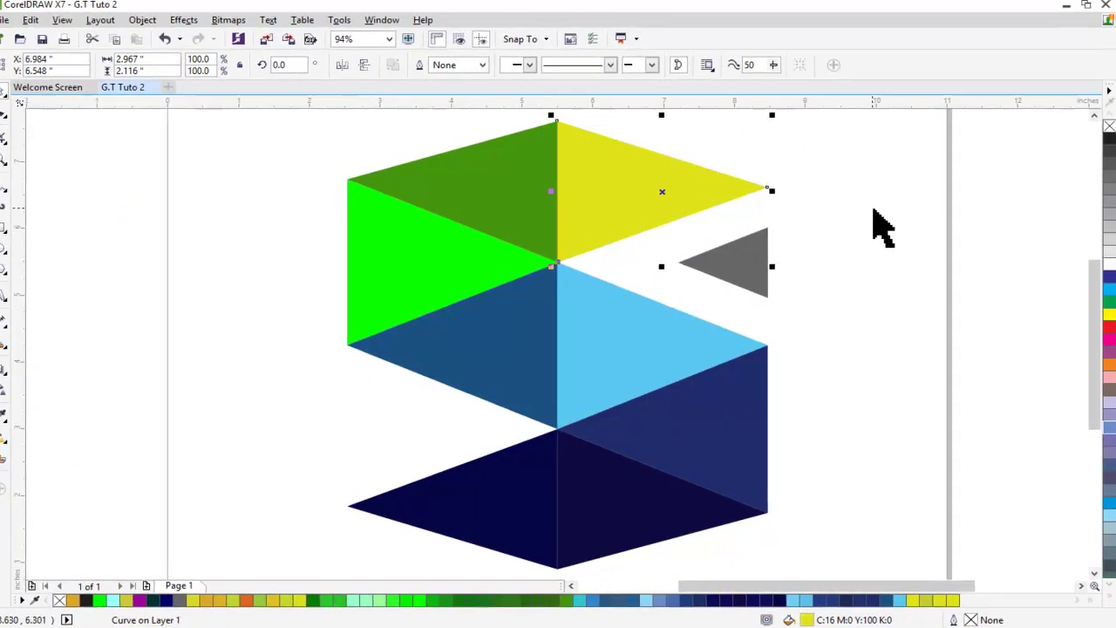
pyautogui.moveTo(682, 224); pyautogui.dragTo(606, 256)
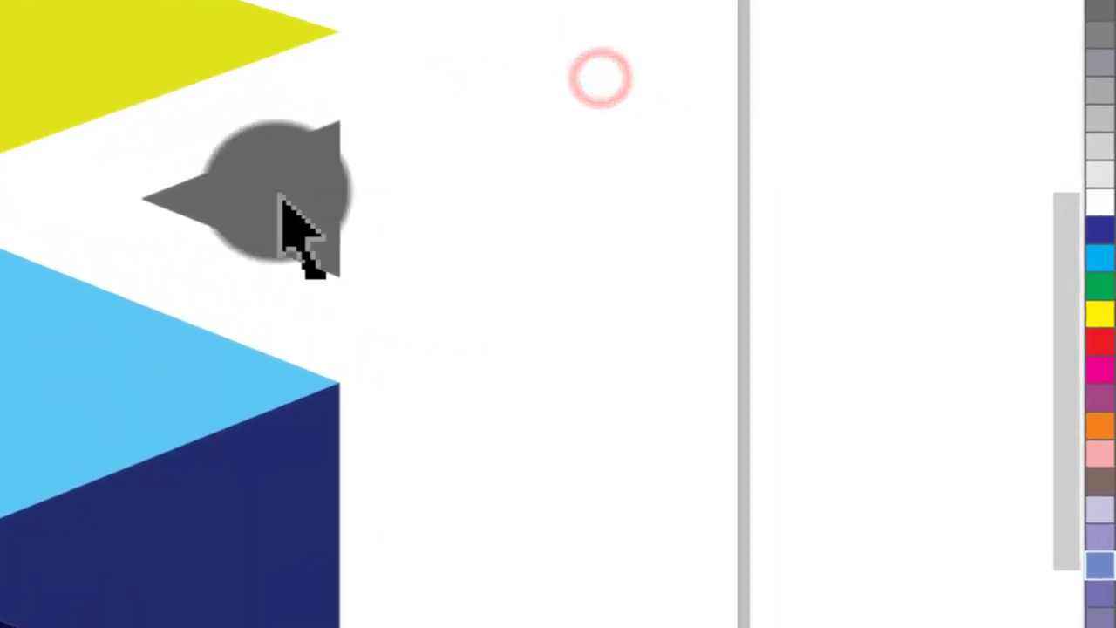
pyautogui.moveTo(281, 202); pyautogui.dragTo(251, 196)
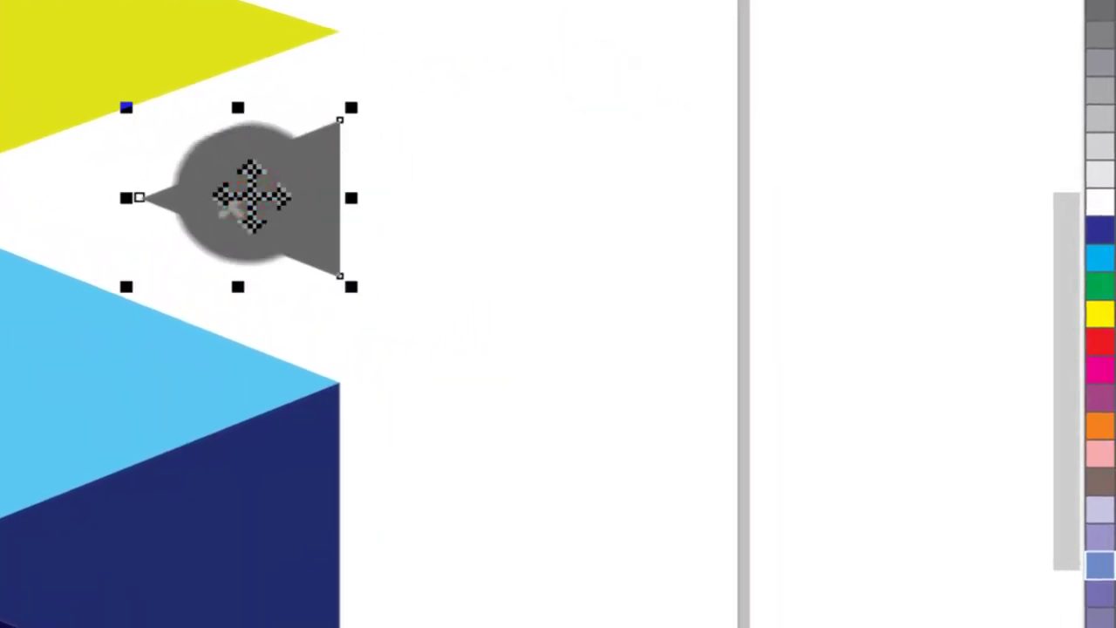
pyautogui.hotkey('ctrl', 'z')
pyautogui.moveTo(363, 200); pyautogui.dragTo(299, 237)
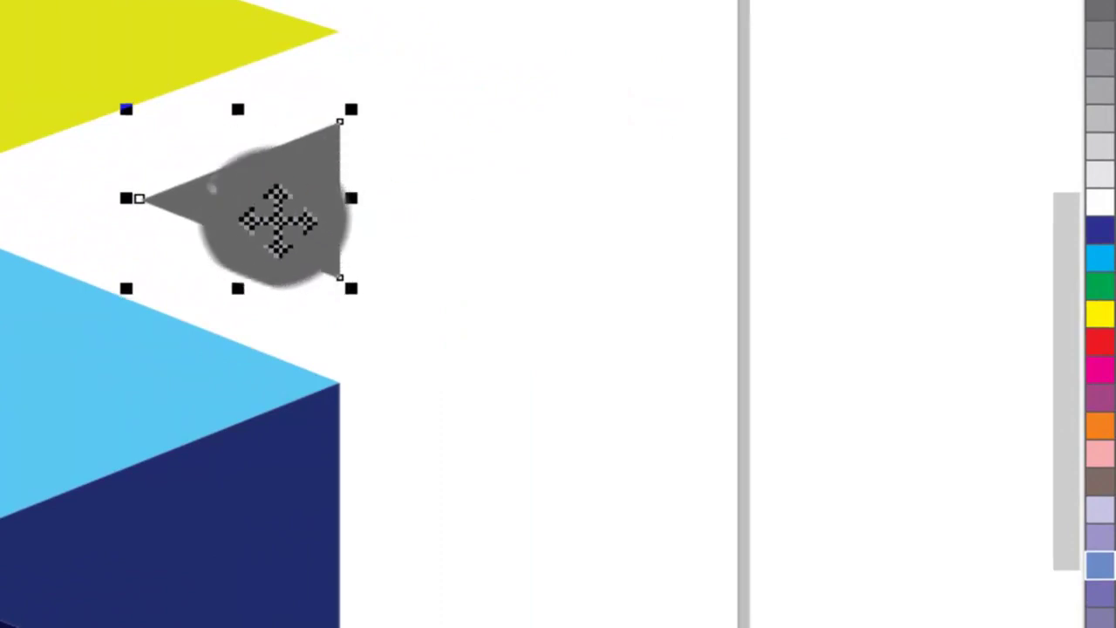
pyautogui.hotkey('ctrl', 'z')
pyautogui.click(543, 212)
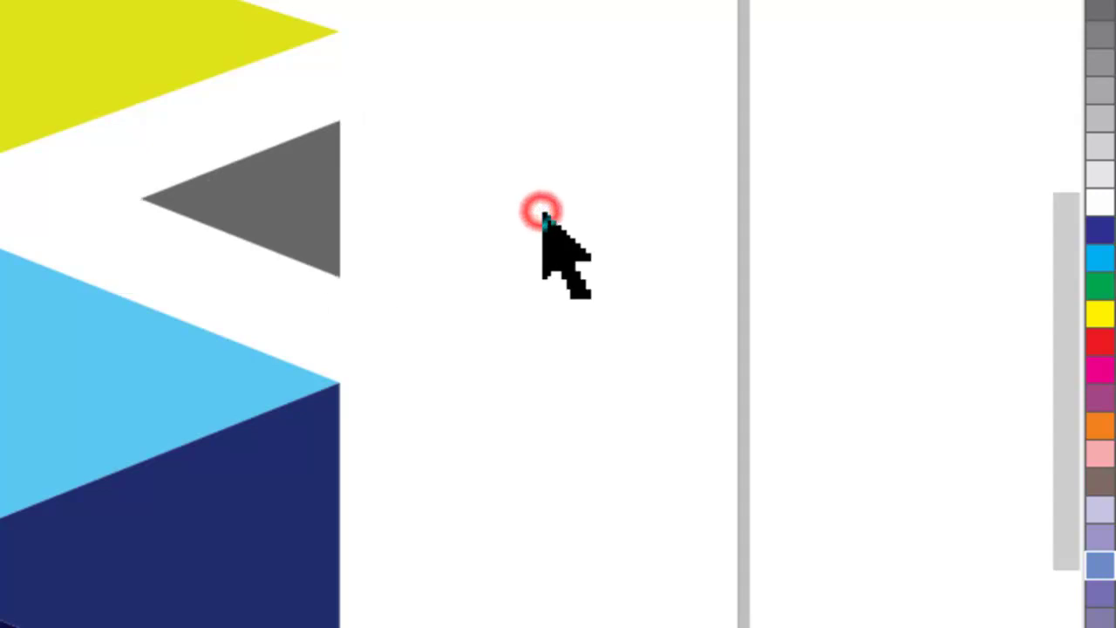
pyautogui.moveTo(354, 213); pyautogui.dragTo(296, 218)
pyautogui.click(293, 208)
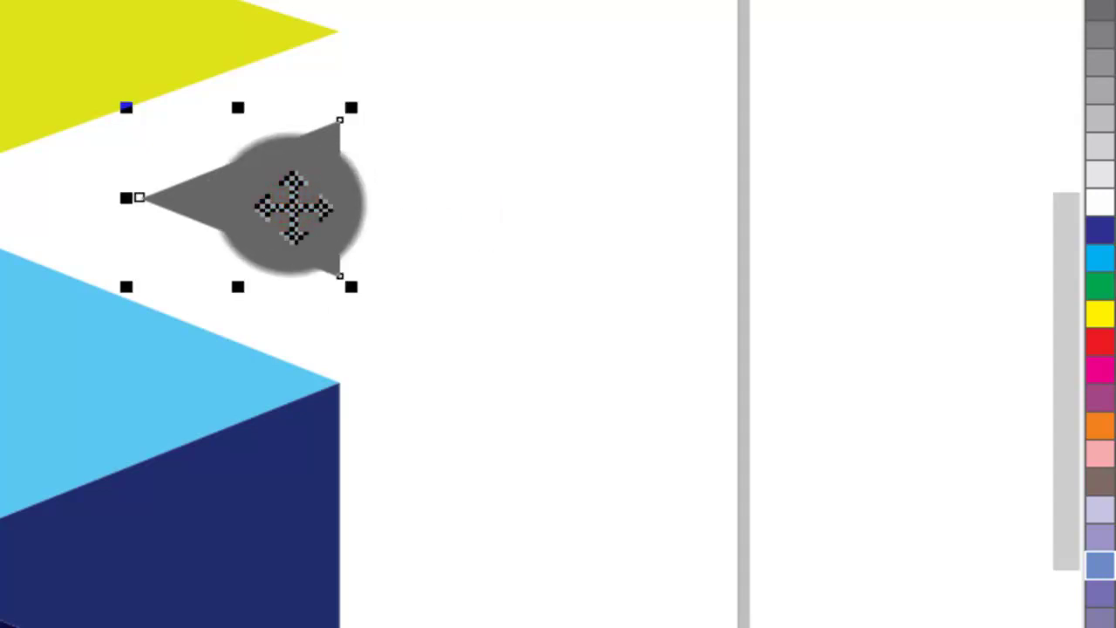
pyautogui.hotkey('ctrl', 'z')
pyautogui.moveTo(352, 108); pyautogui.dragTo(371, 122)
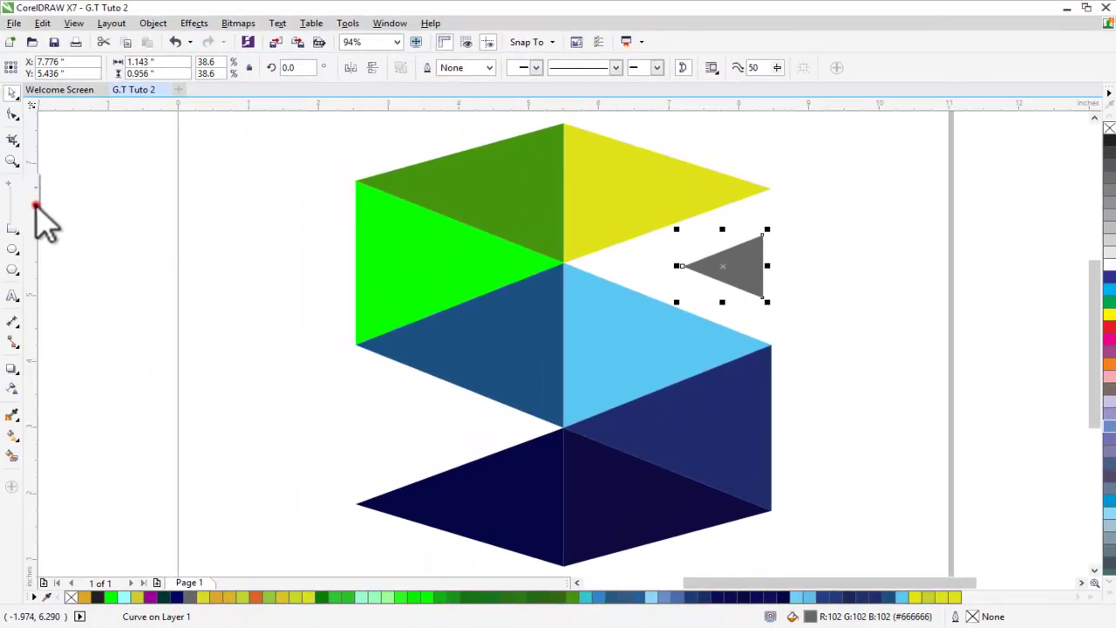
# Add a vertical guide at the cube's right edge (8.467 in) and move the grey triangle against it
pyautogui.moveTo(37, 206); pyautogui.dragTo(771, 201)
pyautogui.click(752, 267)
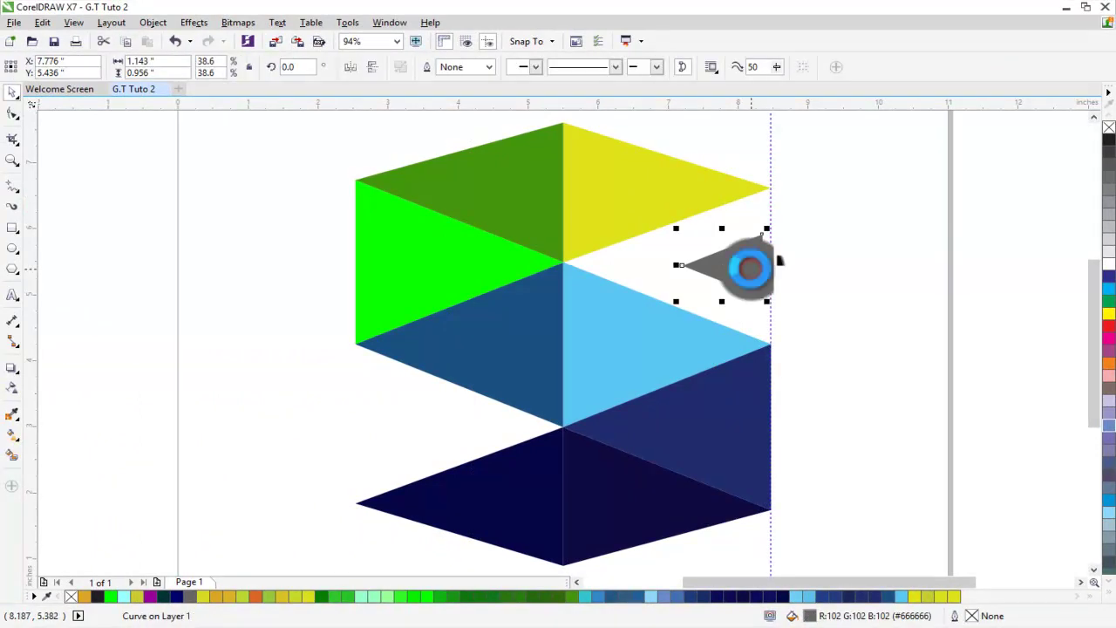
pyautogui.moveTo(751, 269); pyautogui.dragTo(754, 270)
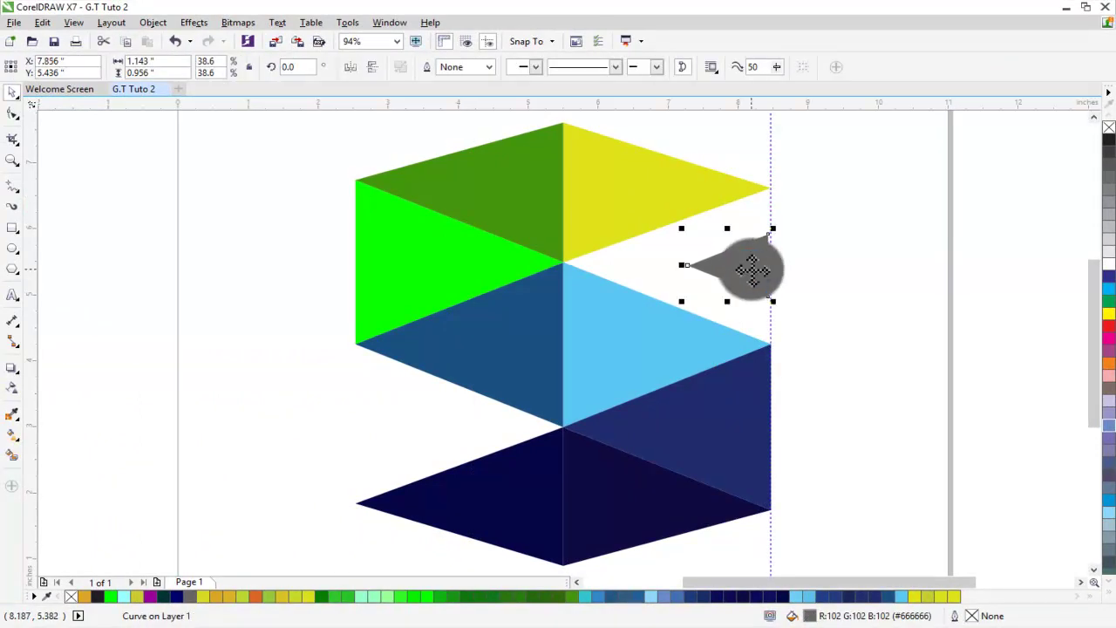
pyautogui.click(890, 267)
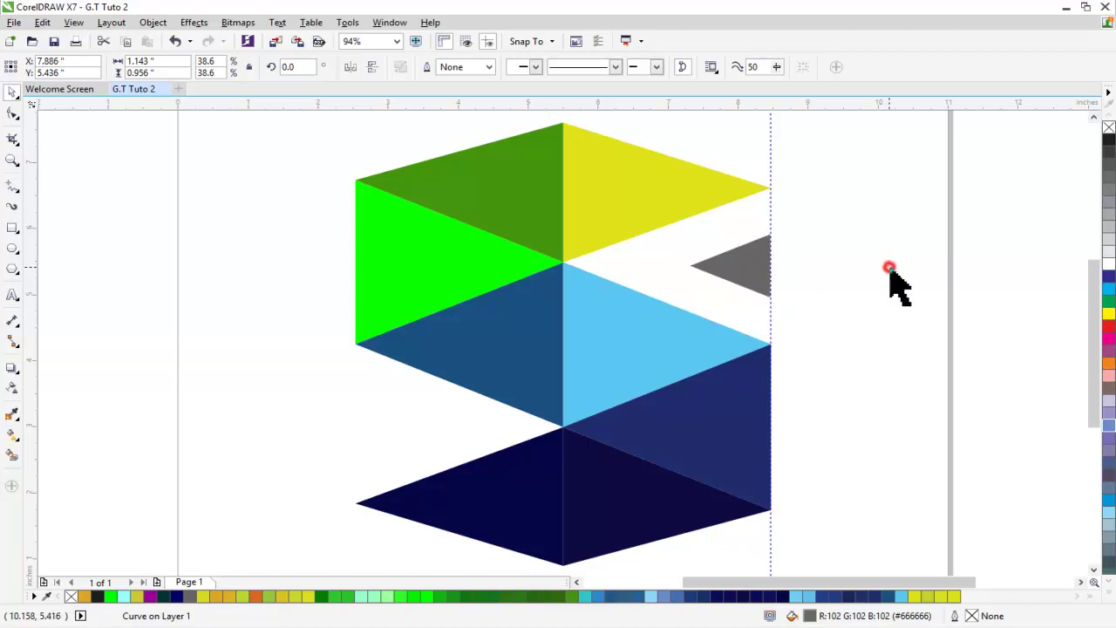
pyautogui.click(771, 166)
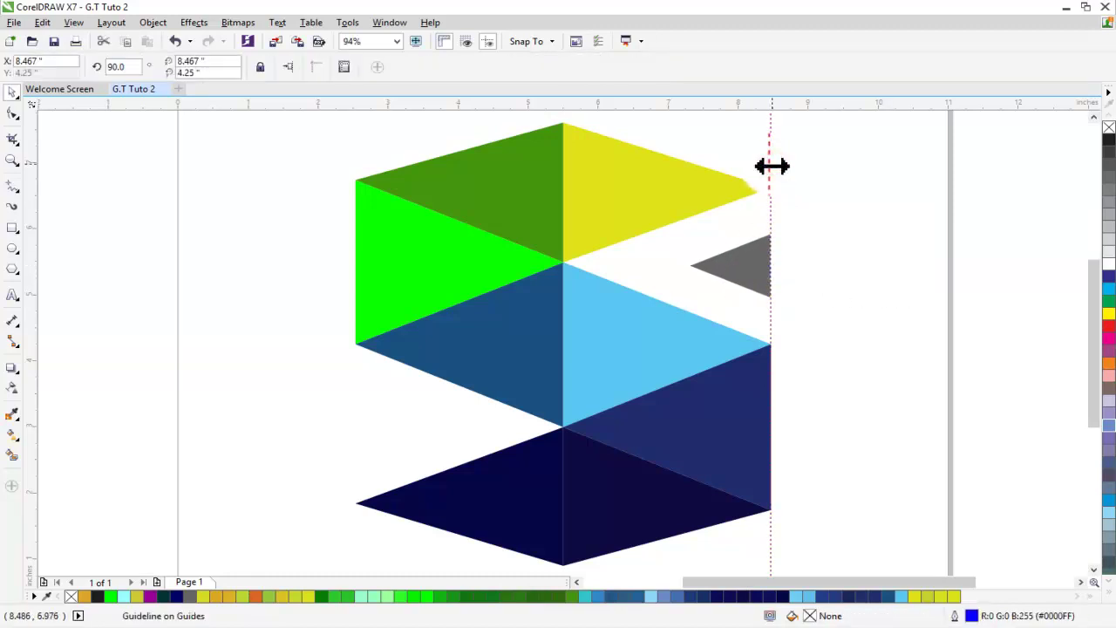
# Fill the bottom-left dark face with dark navy #0E0B40
pyautogui.press('Escape')
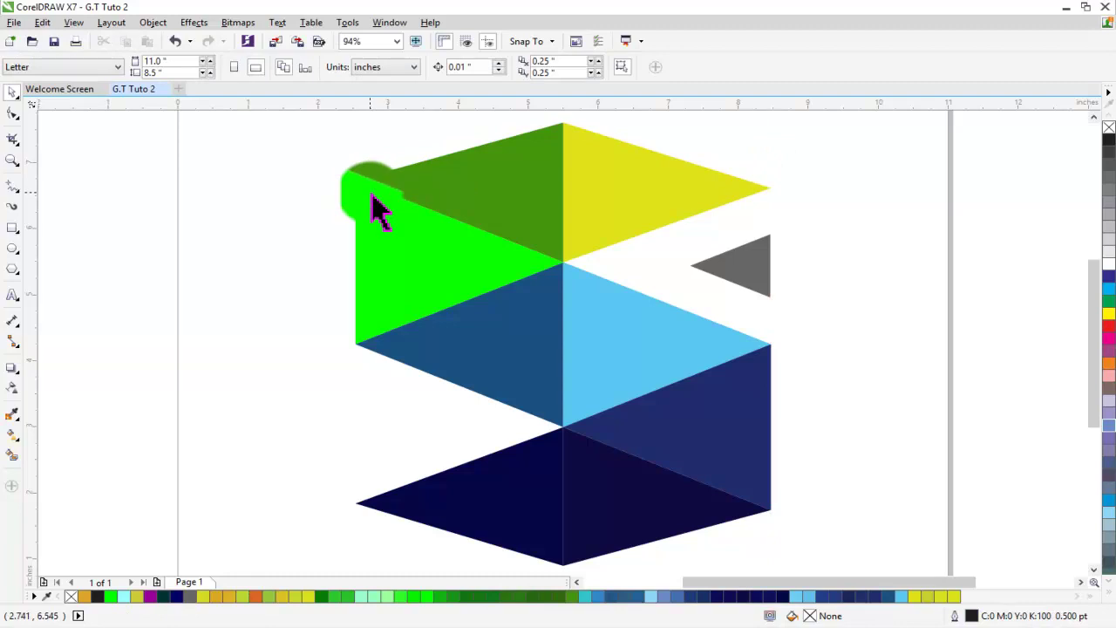
pyautogui.click(513, 489)
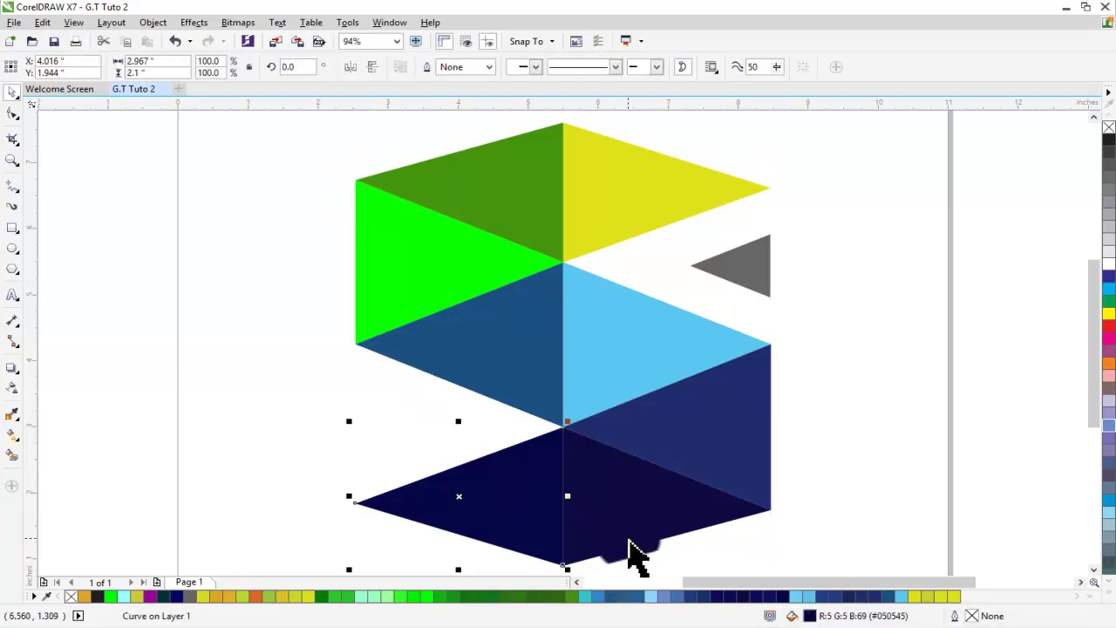
pyautogui.click(784, 594)
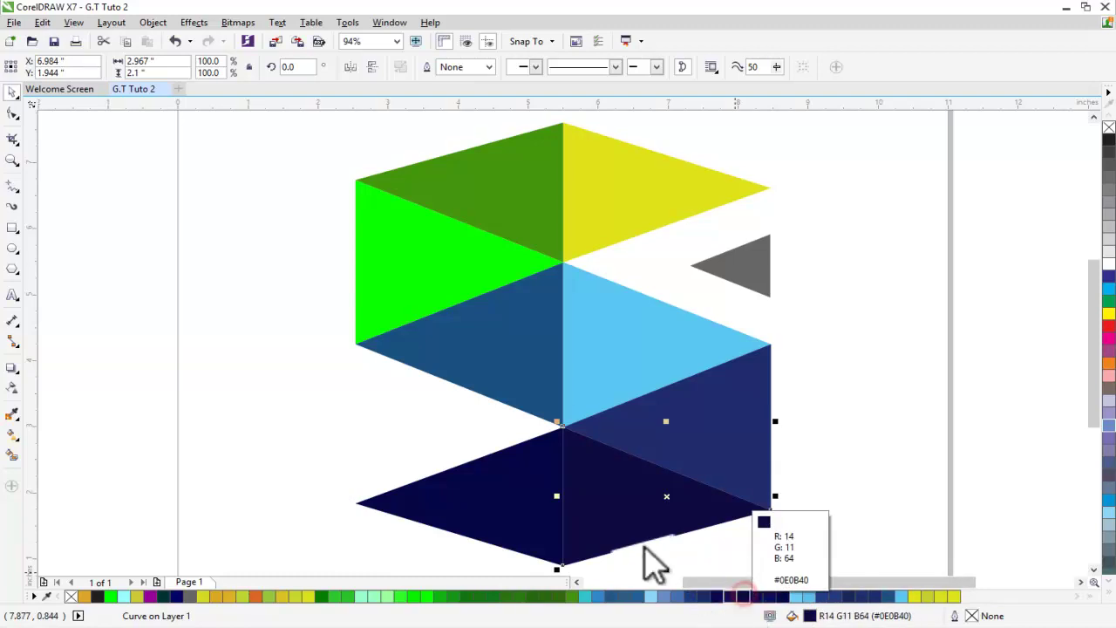
pyautogui.click(518, 504)
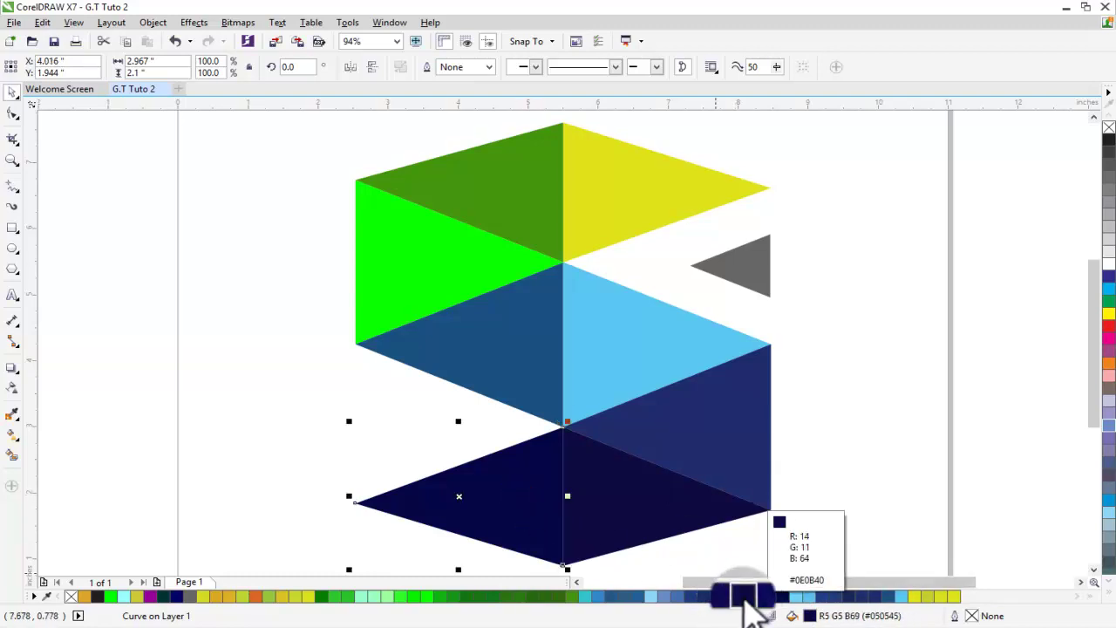
pyautogui.click(743, 596)
pyautogui.click(212, 412)
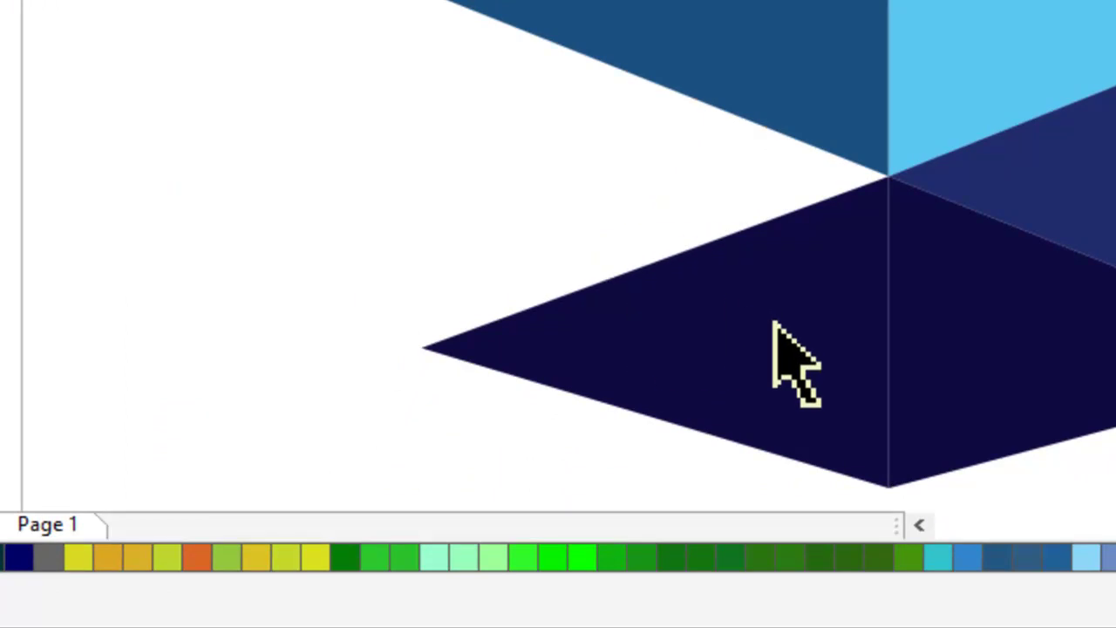
# Give the small grey triangle a lighter grey swatch
pyautogui.scroll(-2, 942, 319)
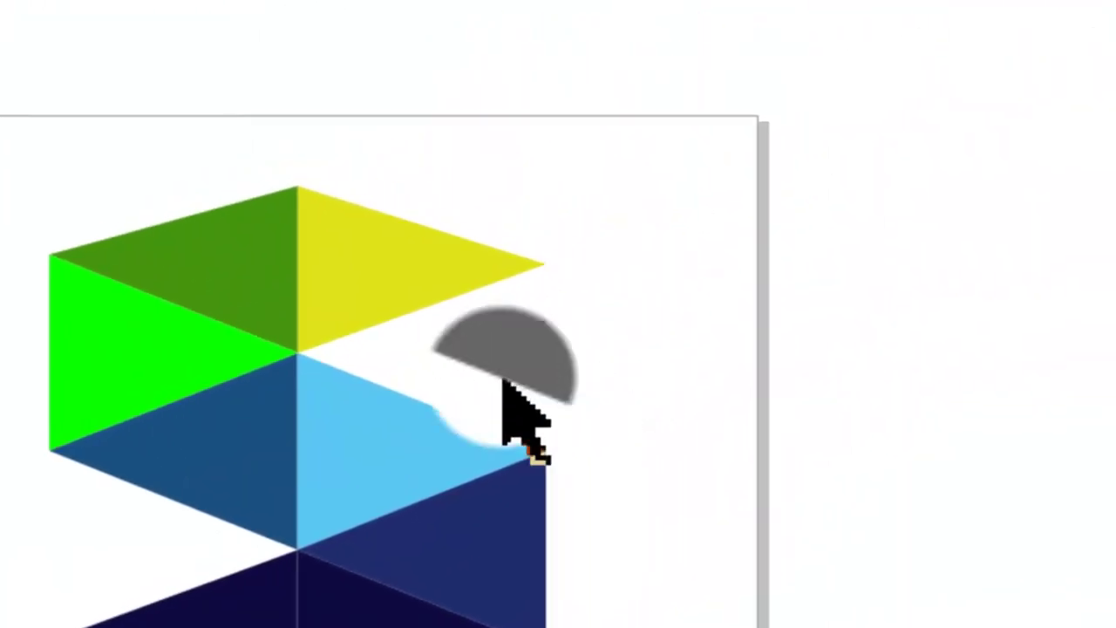
pyautogui.click(667, 270)
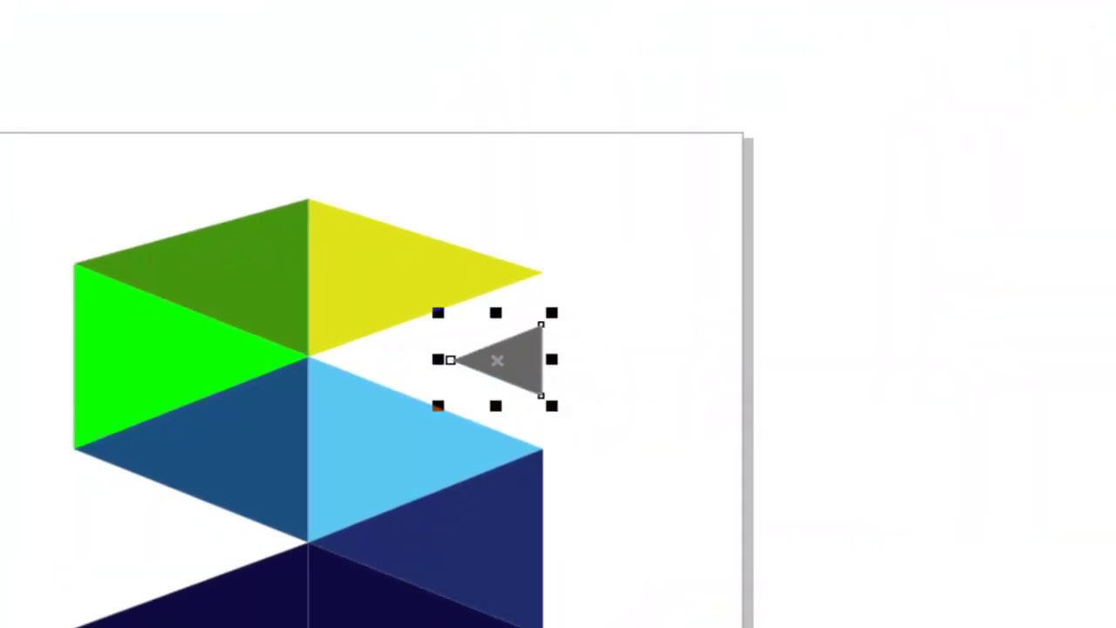
pyautogui.click(1103, 170)
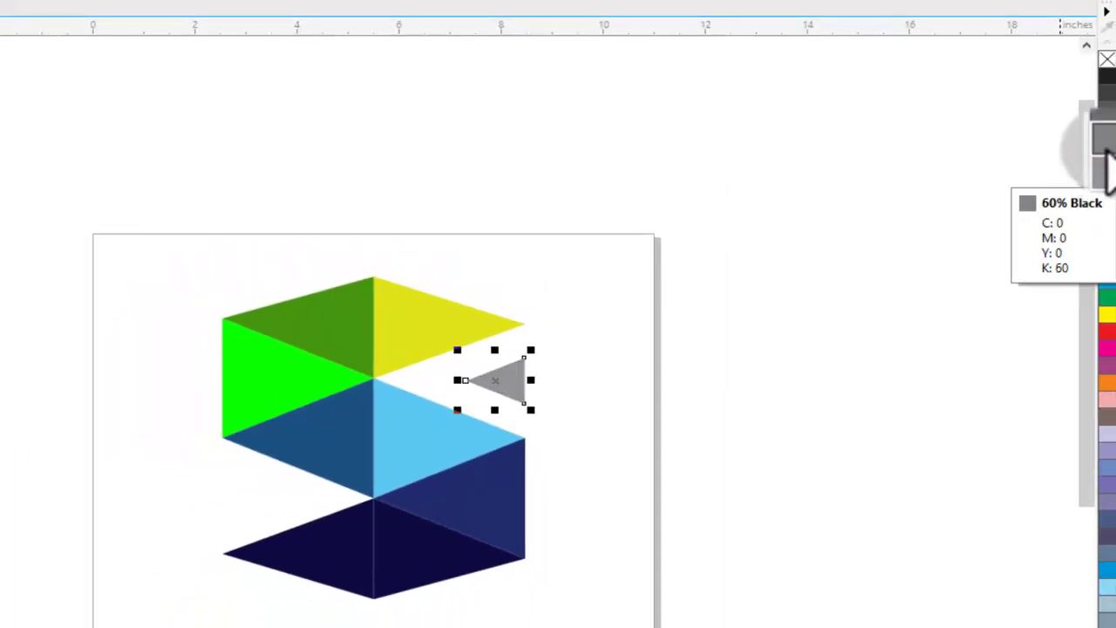
pyautogui.click(723, 207)
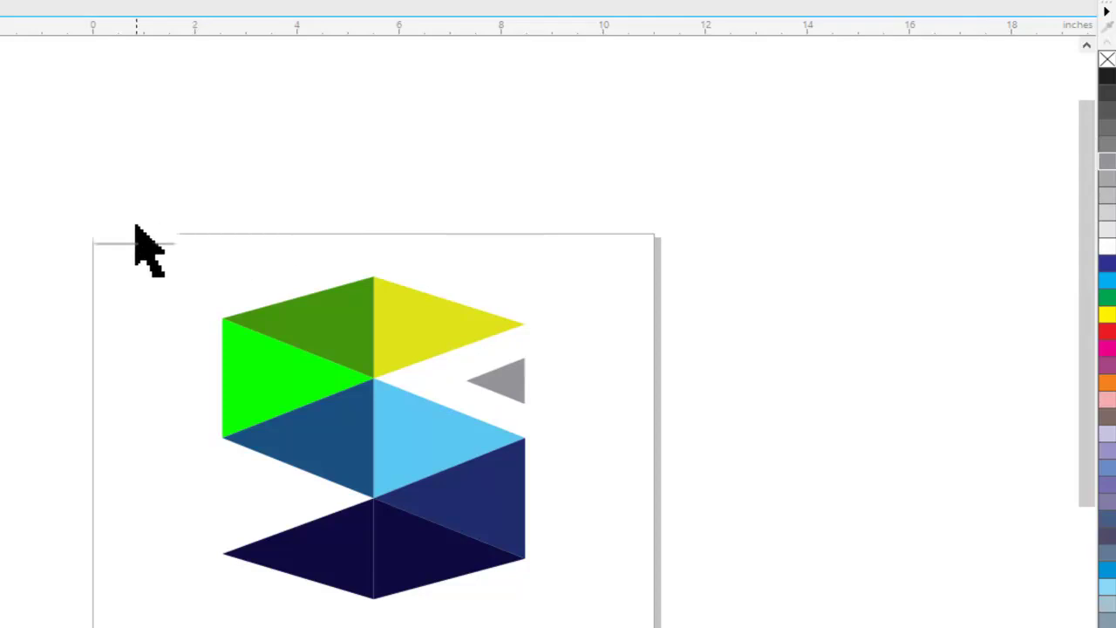
# Scale the whole S logo down to 88.3% around its centre
pyautogui.moveTo(137, 209); pyautogui.dragTo(771, 549)
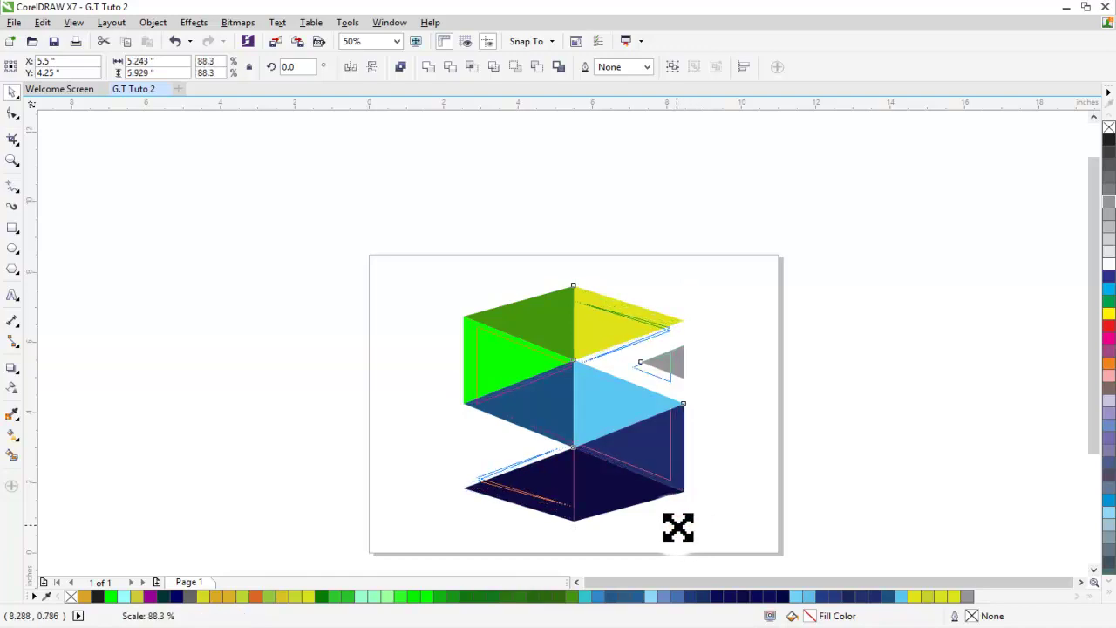
pyautogui.moveTo(694, 527); pyautogui.dragTo(678, 527)
pyautogui.click(713, 507)
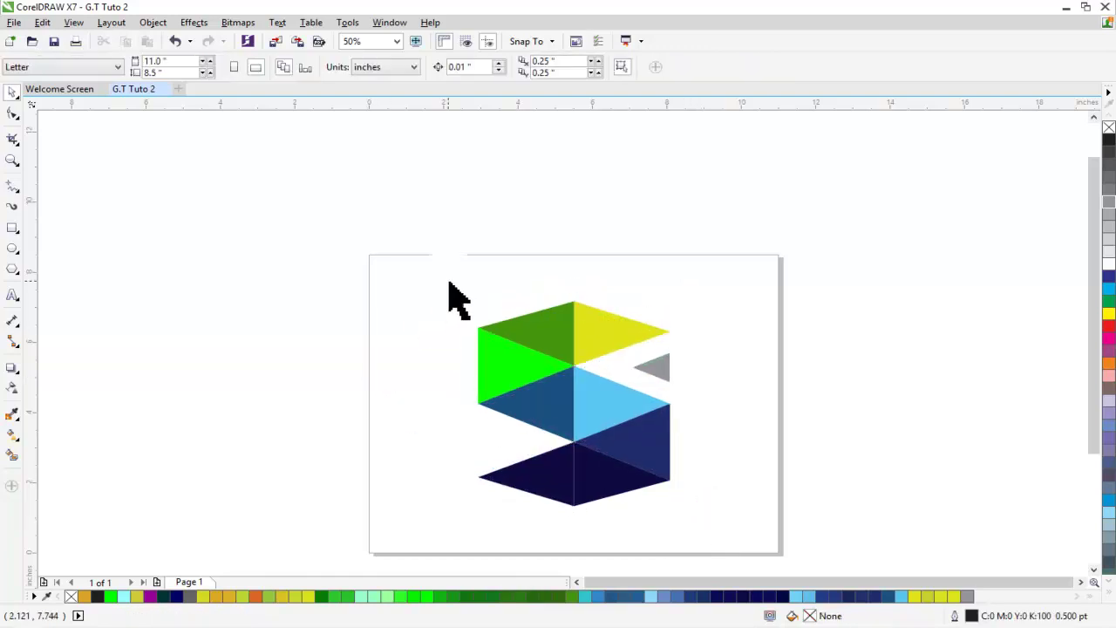
pyautogui.scroll(-1, 457, 301)
pyautogui.scroll(2, 456, 301)
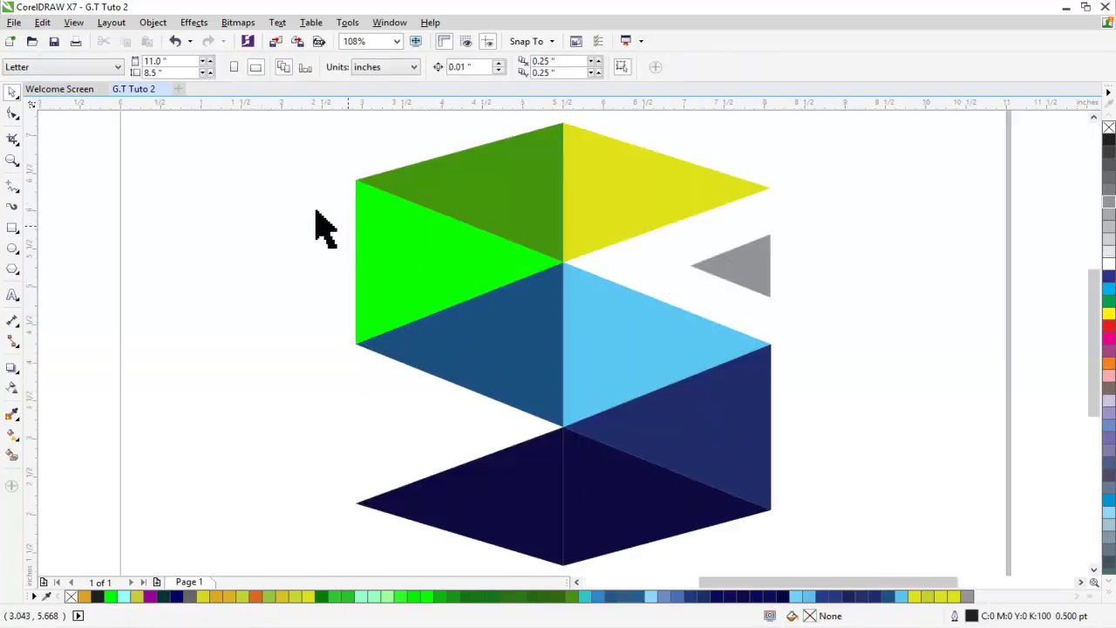
pyautogui.scroll(-1, 316, 214)
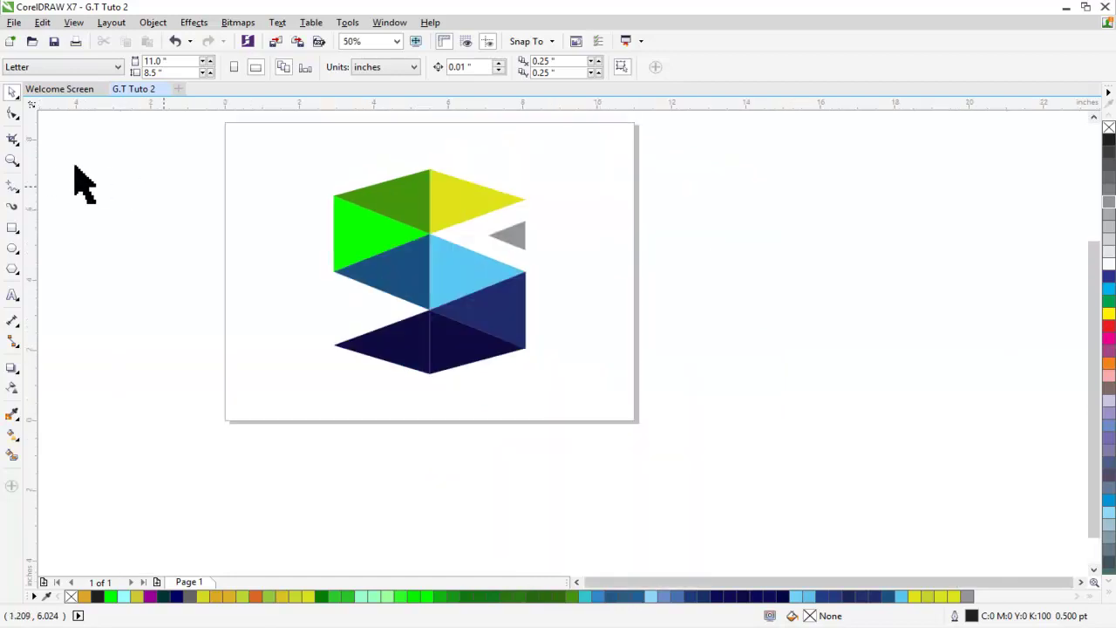
# Create a page-sized rectangle and fill it light grey
pyautogui.doubleClick(12, 228)
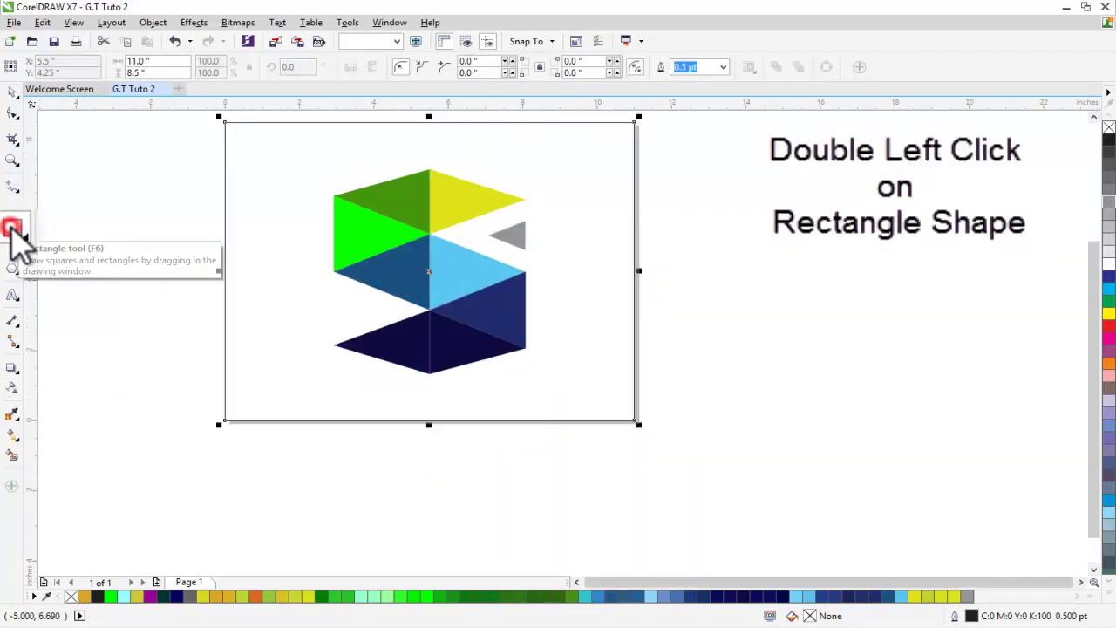
pyautogui.click(12, 92)
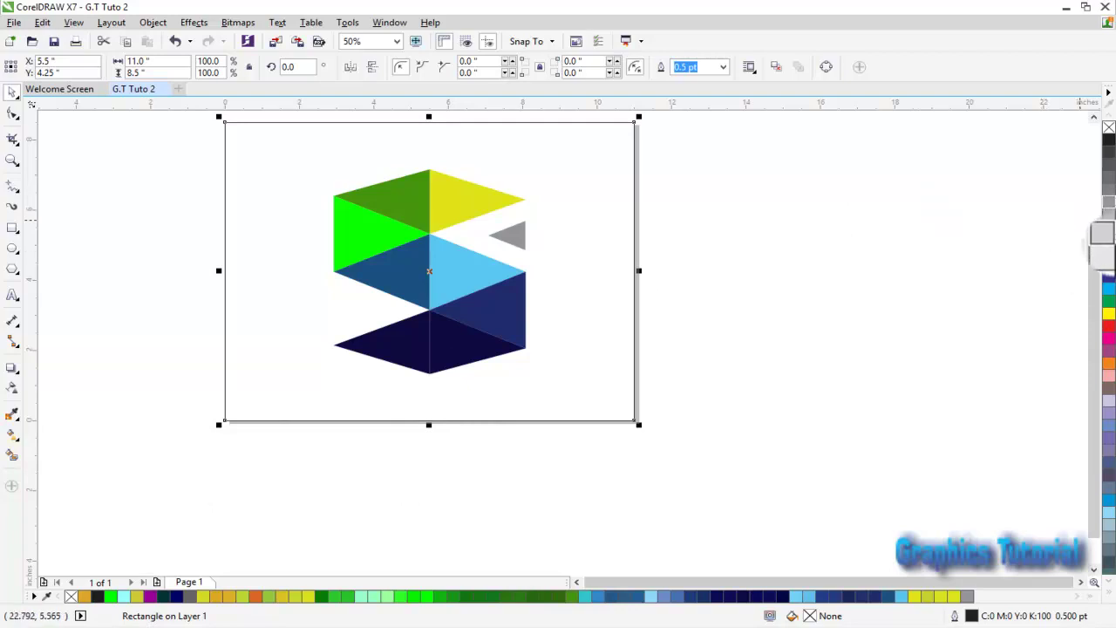
pyautogui.click(1105, 251)
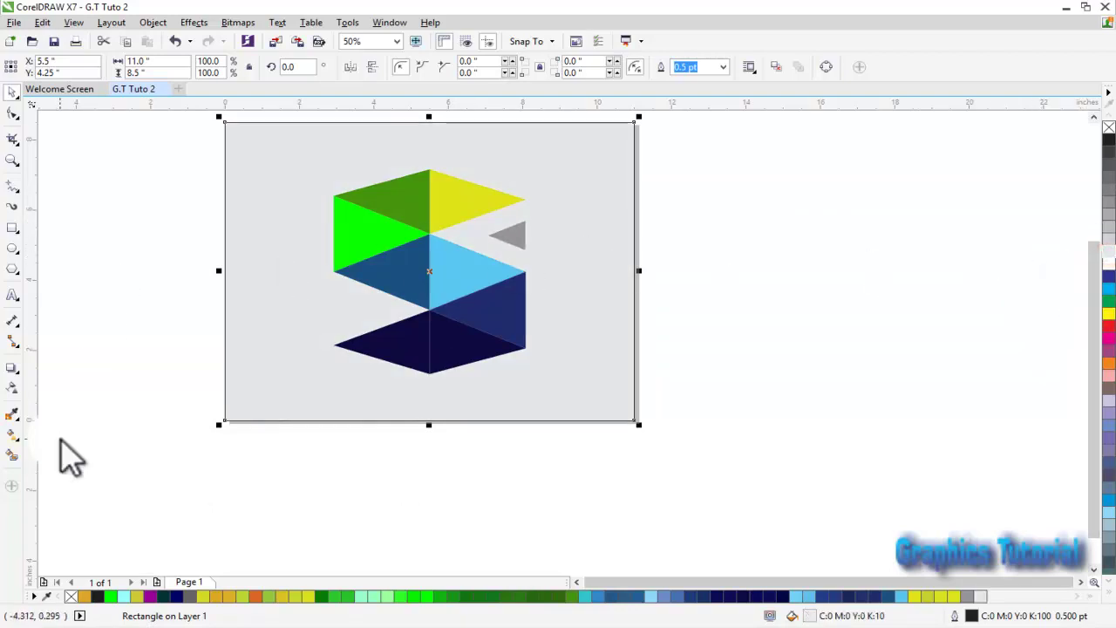
# Change the background rectangle's fill to pale blue-grey C5 M3 Y2 K0
pyautogui.click(13, 434)
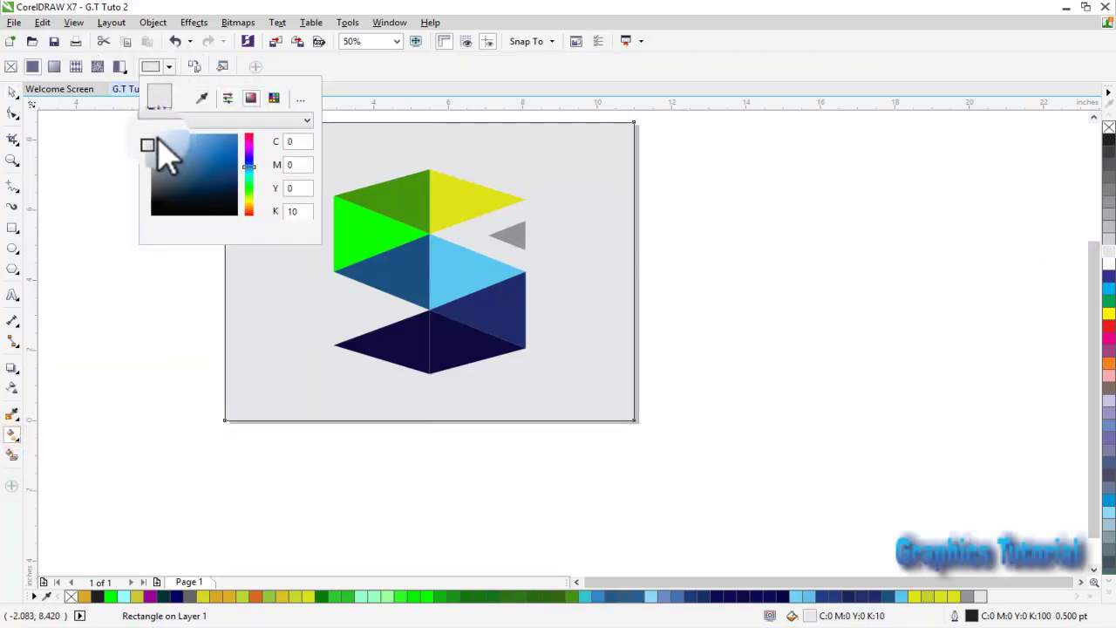
pyautogui.click(155, 139)
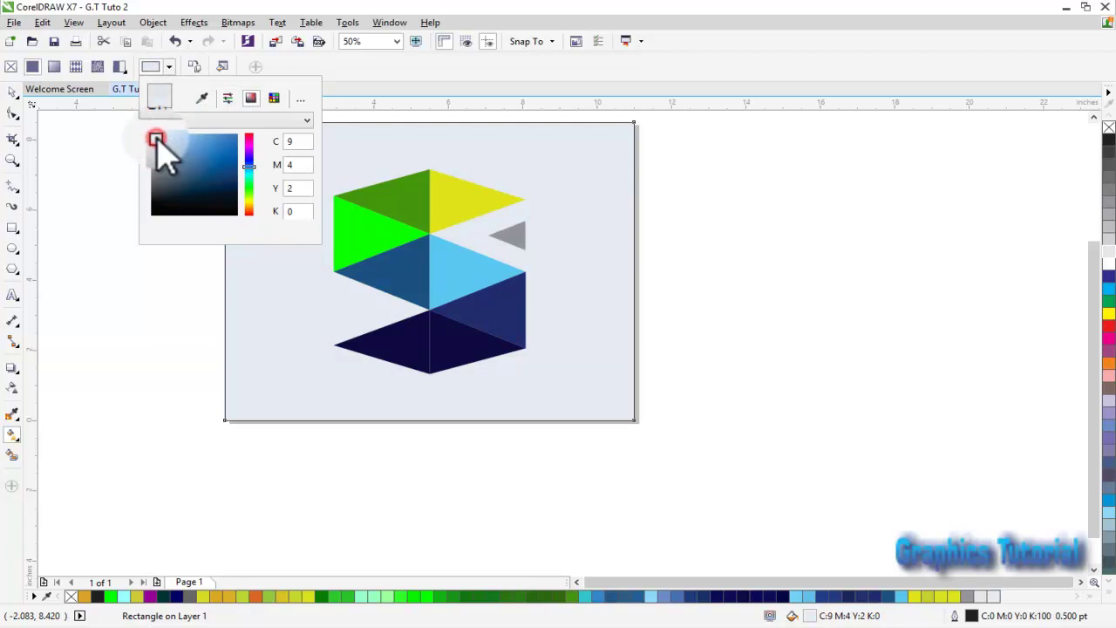
pyautogui.moveTo(156, 137); pyautogui.dragTo(154, 135)
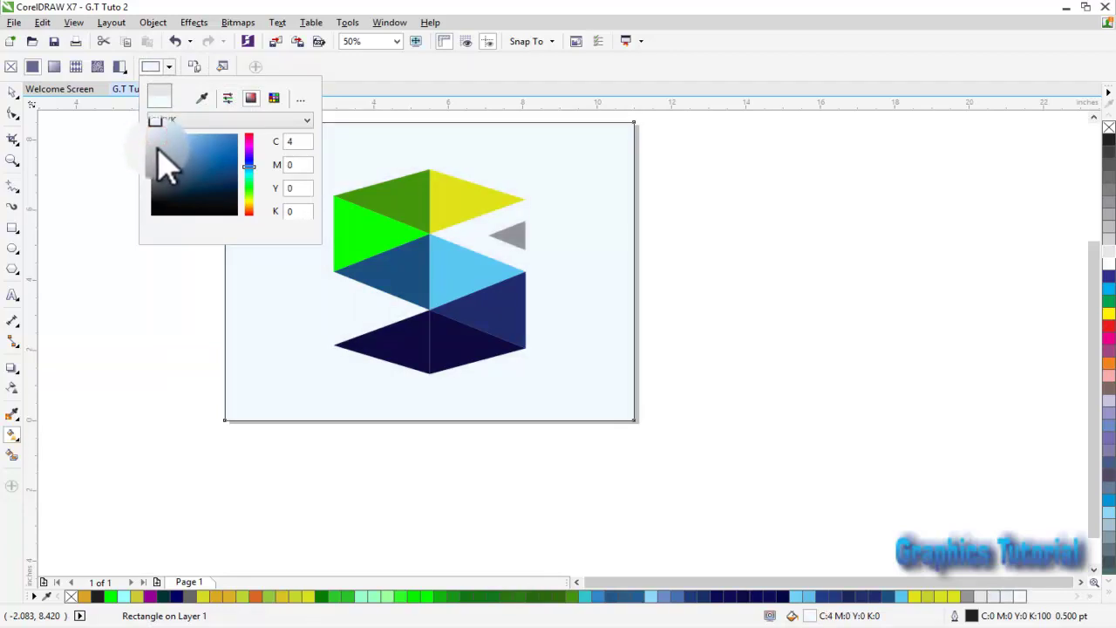
pyautogui.click(157, 139)
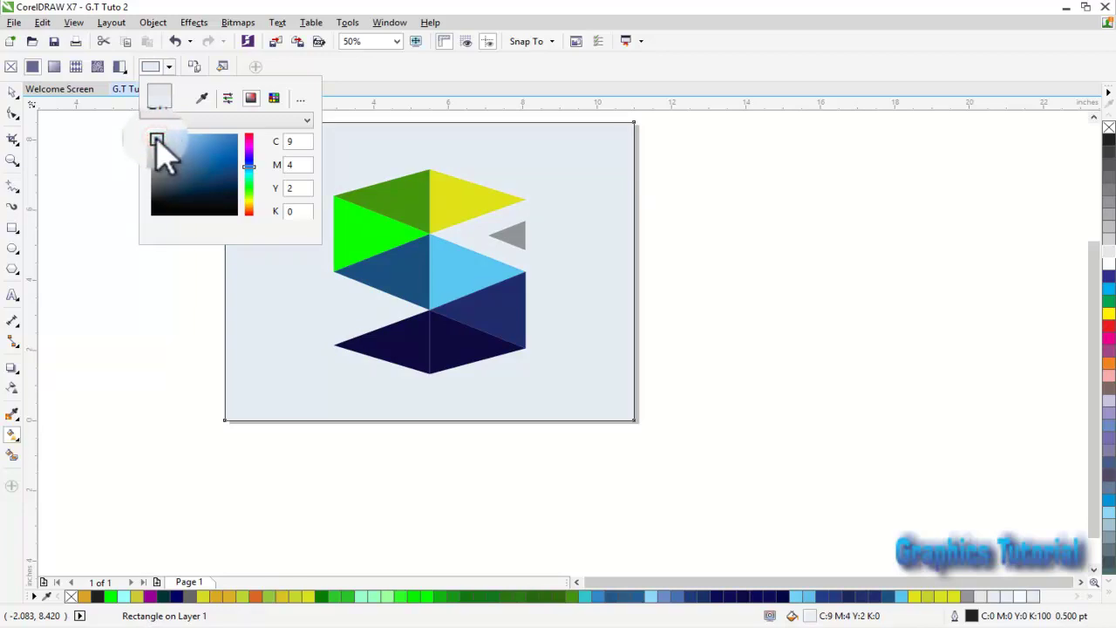
pyautogui.click(152, 137)
pyautogui.click(163, 251)
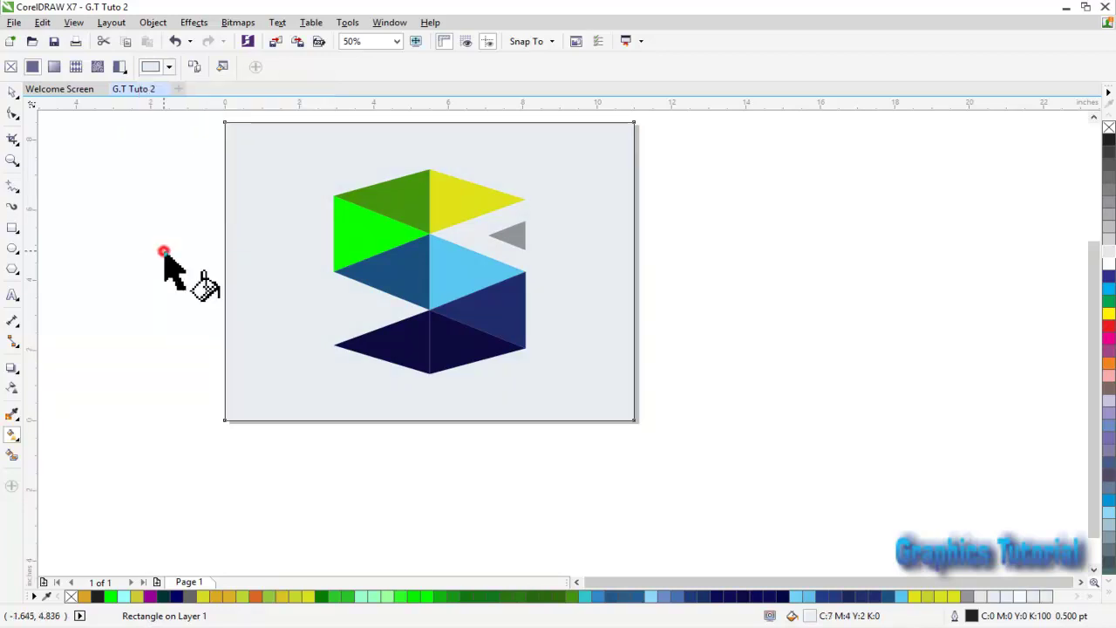
pyautogui.click(13, 92)
pyautogui.click(723, 314)
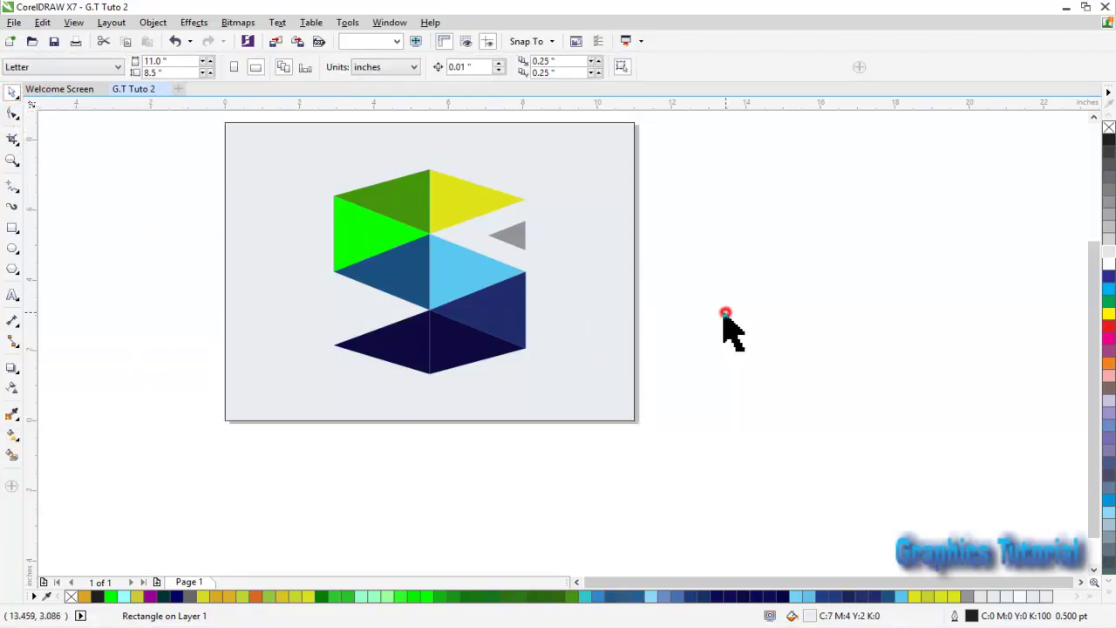
# Set the small triangle's fill to 40% grey
pyautogui.scroll(2, 524, 246)
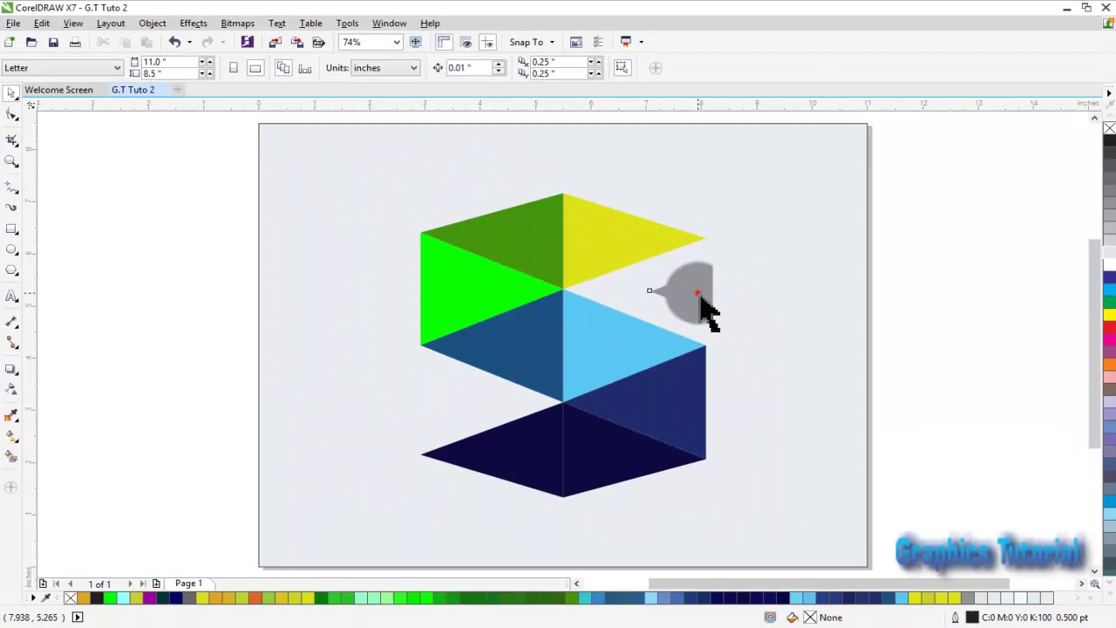
pyautogui.click(698, 293)
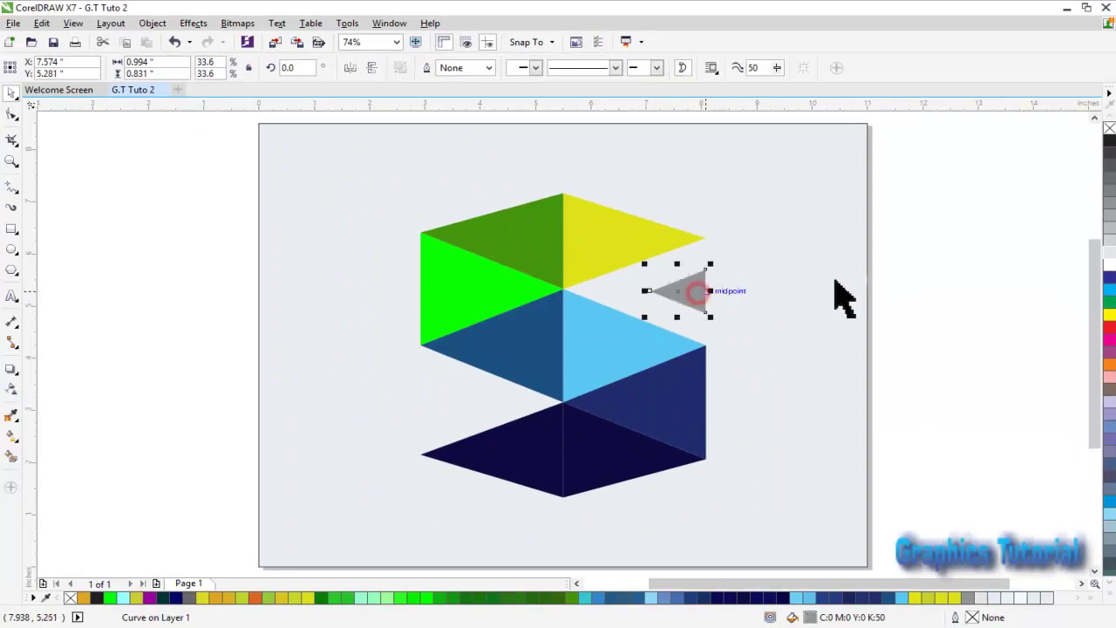
pyautogui.click(1104, 240)
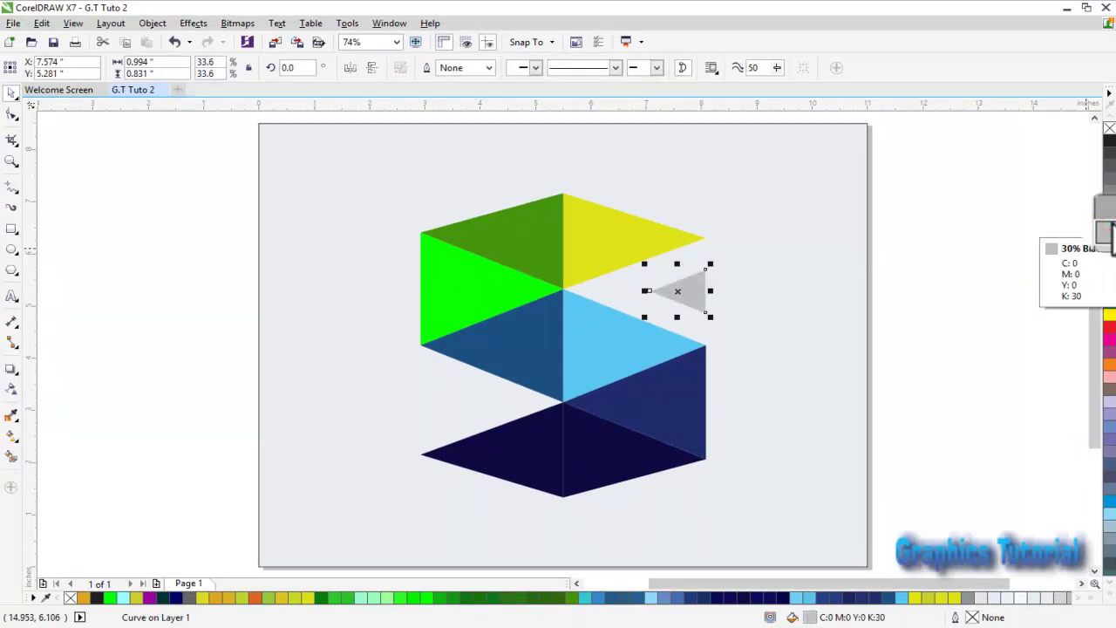
pyautogui.click(1106, 223)
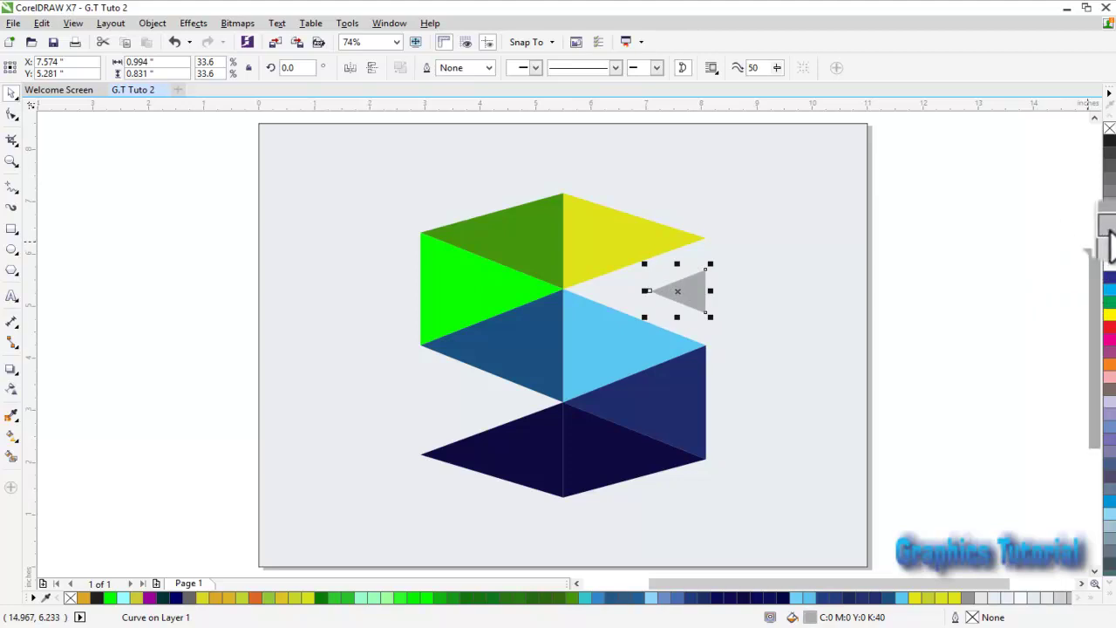
pyautogui.click(918, 270)
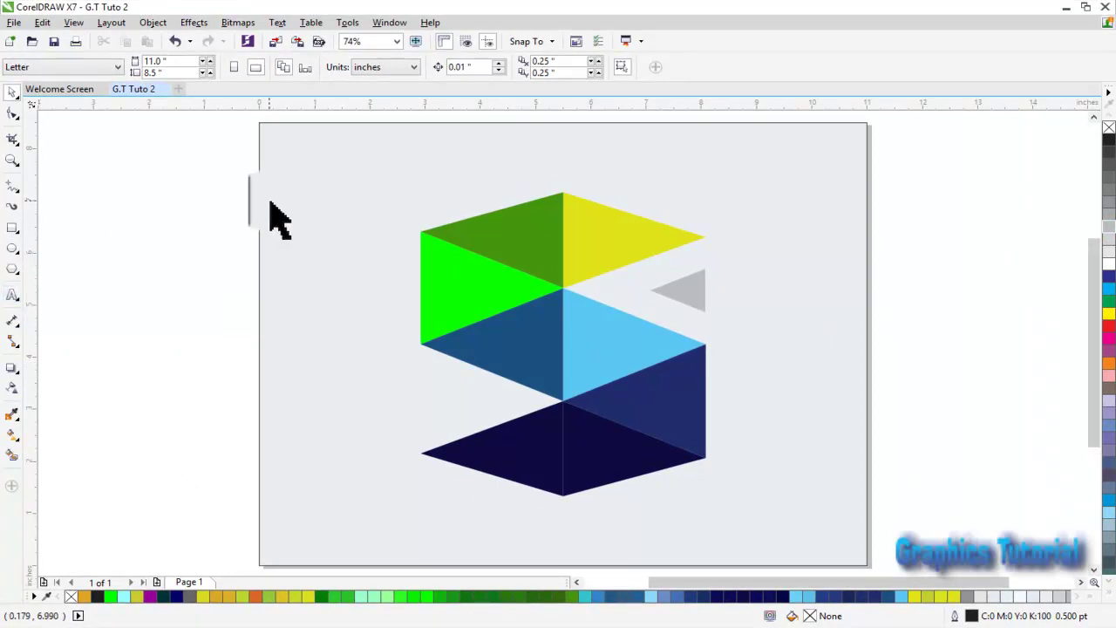
# Recheck the background fill, keeping the pale blue-grey, then select all the logo pieces
pyautogui.click(335, 171)
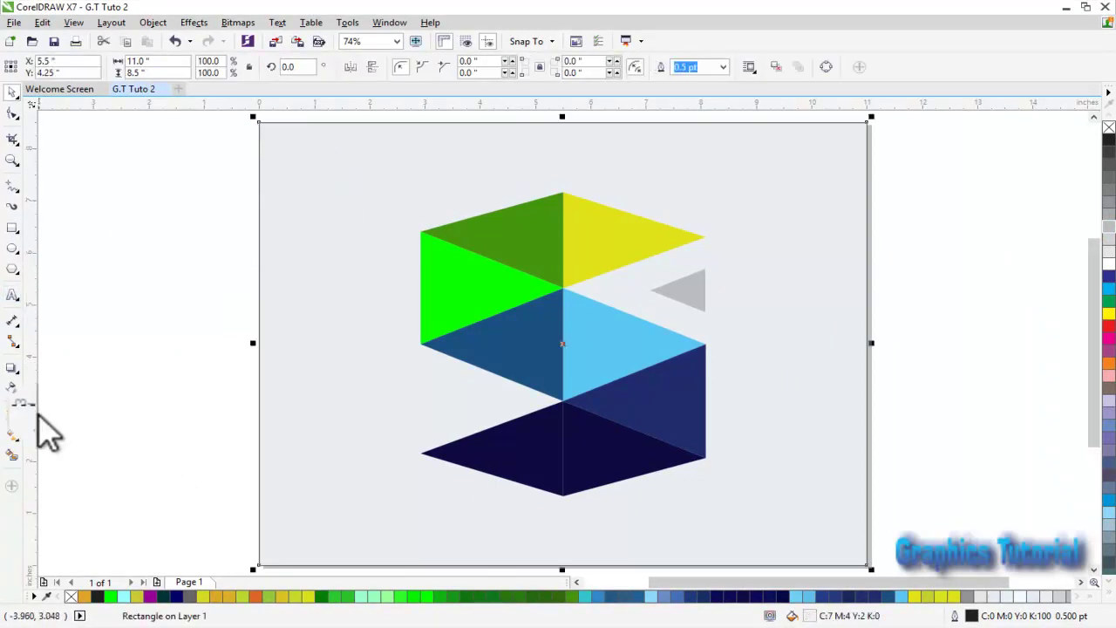
pyautogui.click(13, 434)
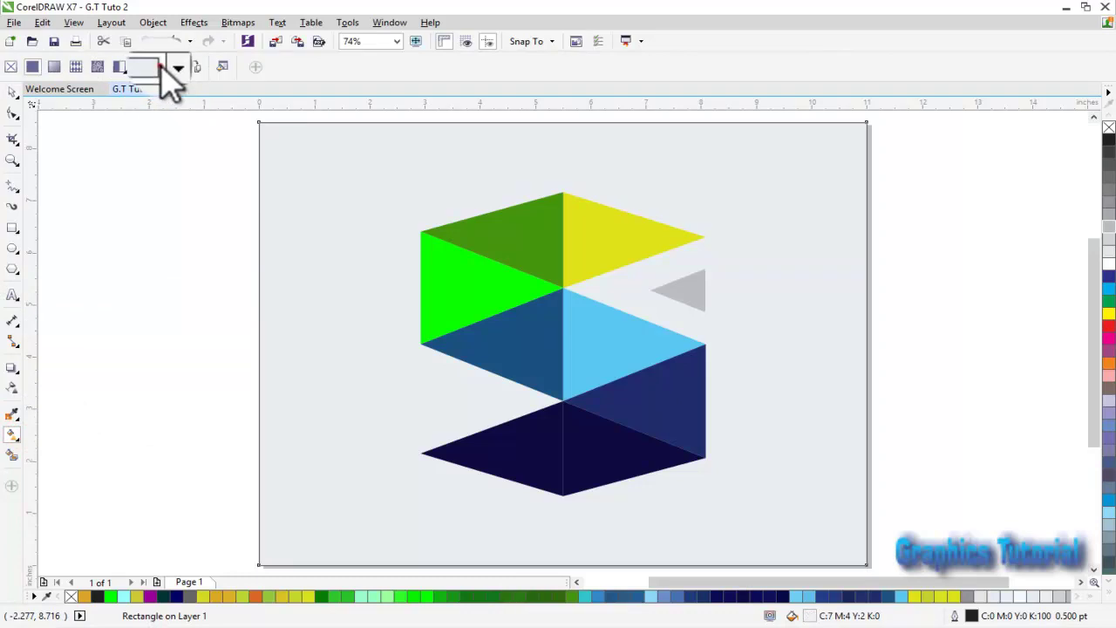
pyautogui.click(169, 67)
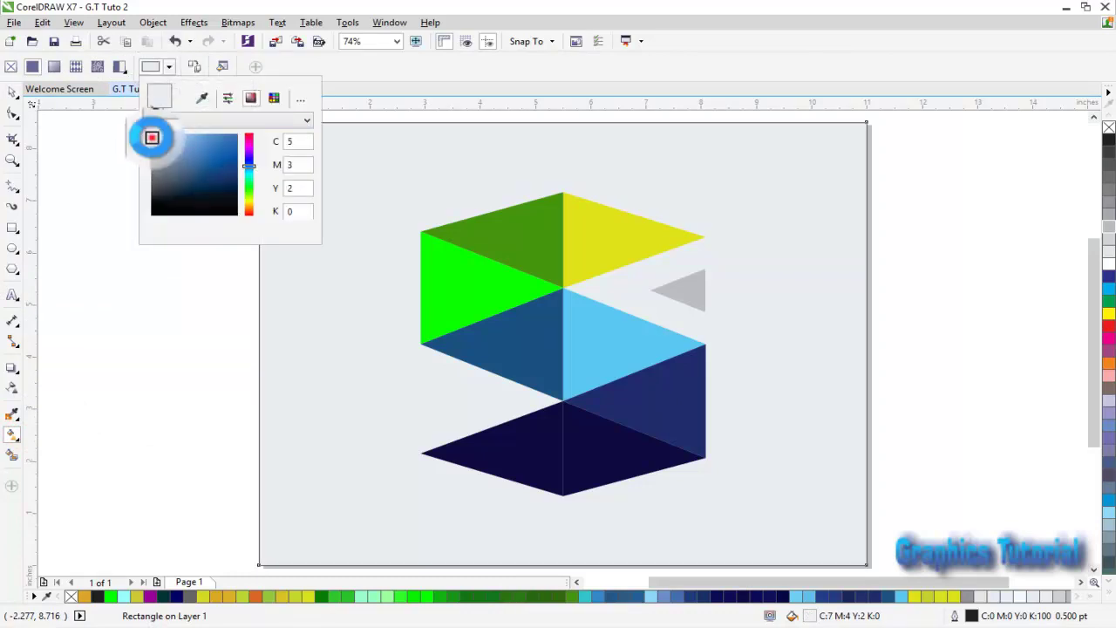
pyautogui.click(10, 91)
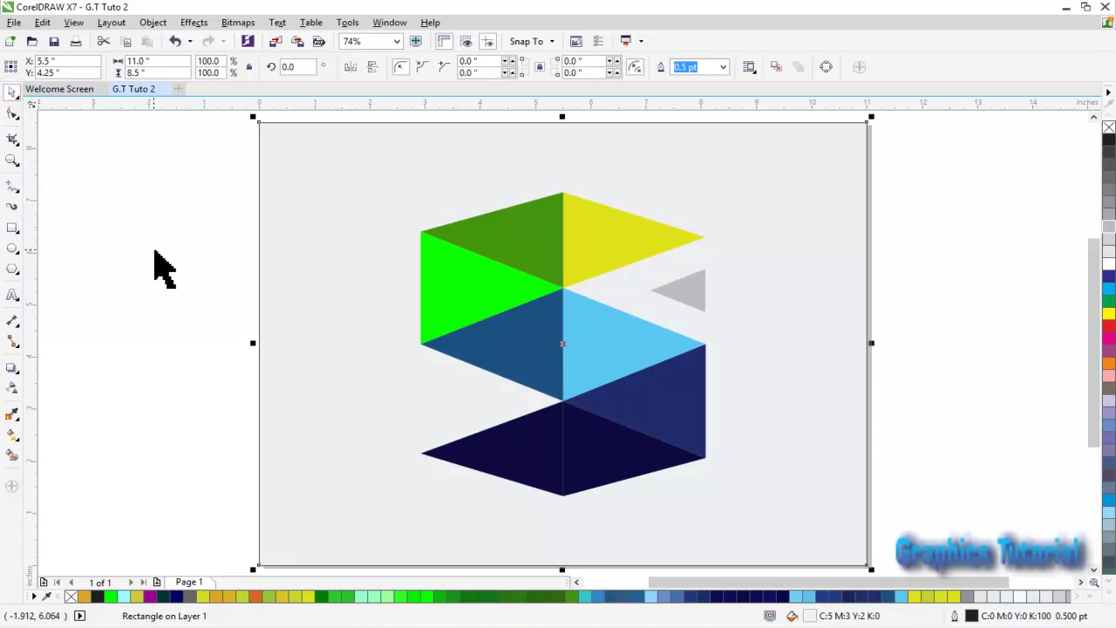
pyautogui.click(200, 166)
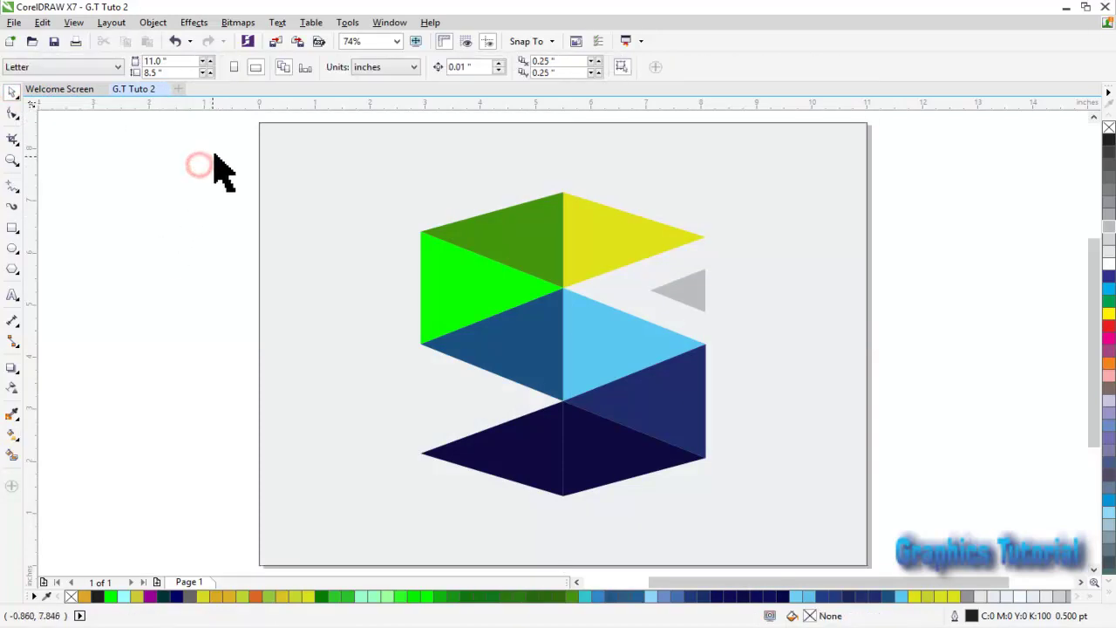
pyautogui.moveTo(216, 143)
pyautogui.mouseDown()
pyautogui.moveTo(807, 506)
pyautogui.moveTo(807, 517)
pyautogui.mouseUp()
# Nudge the logo up and draw a long thin ellipse below the cube
pyautogui.press('Up')
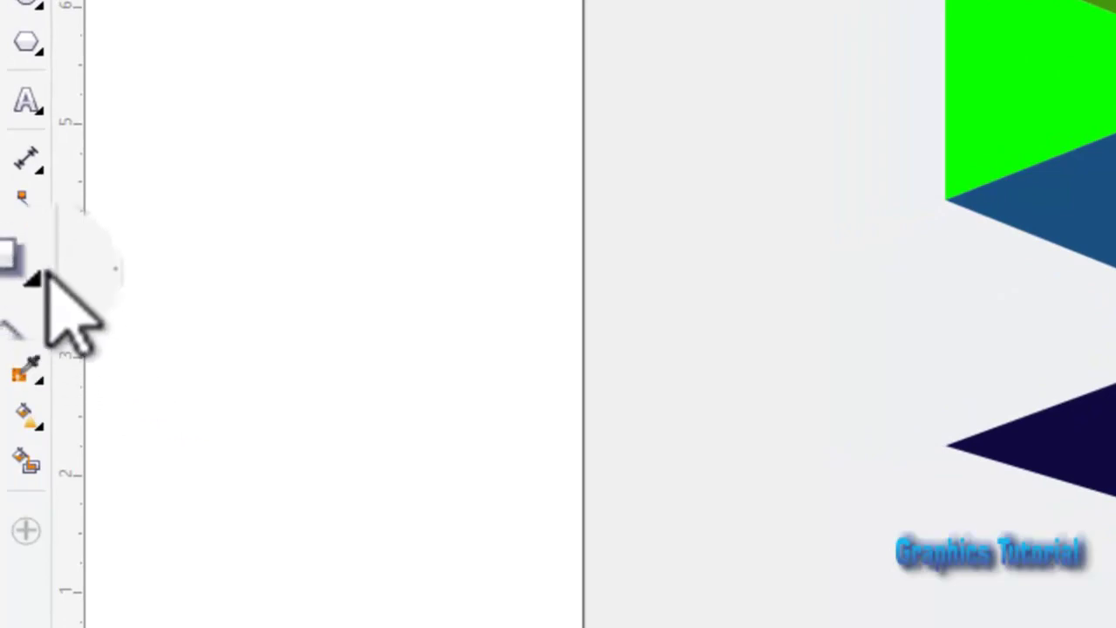
pyautogui.click(24, 96)
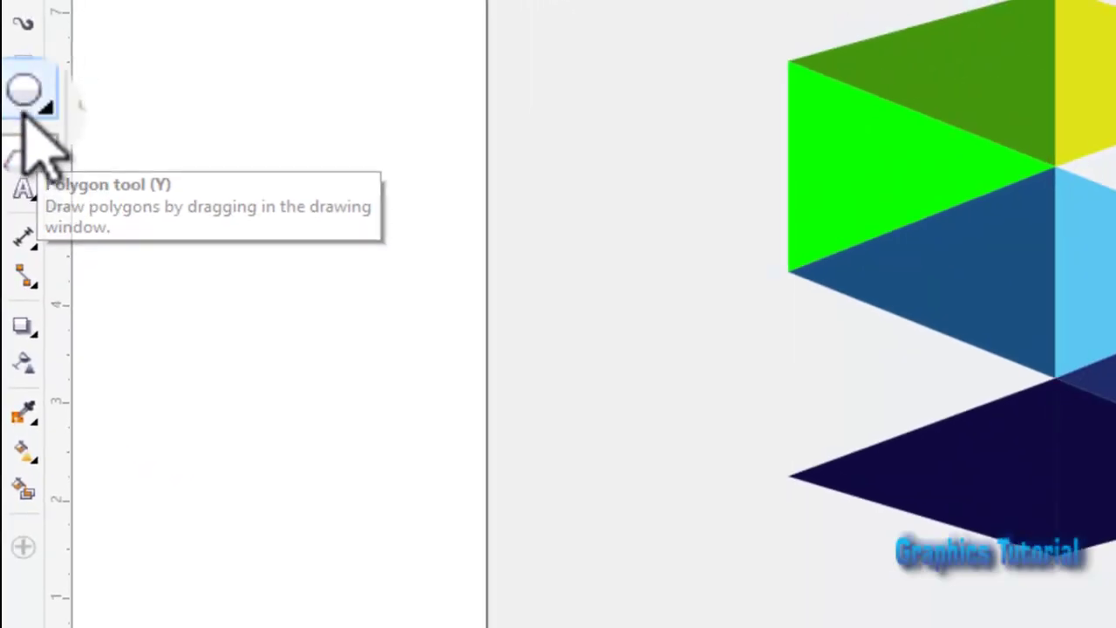
pyautogui.click(24, 90)
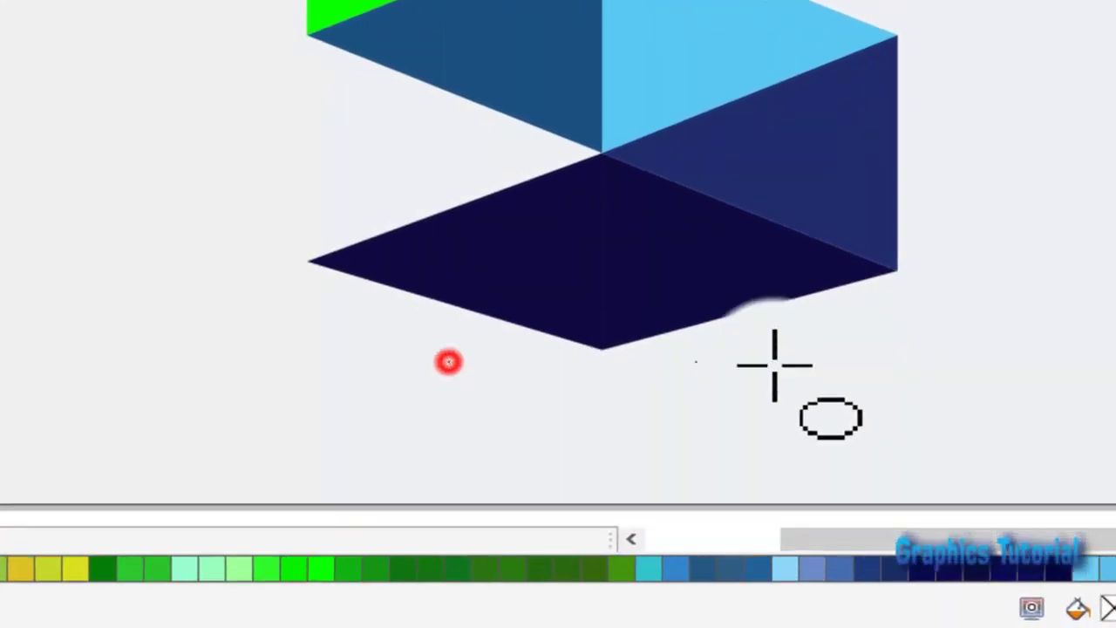
pyautogui.moveTo(448, 361); pyautogui.dragTo(932, 377)
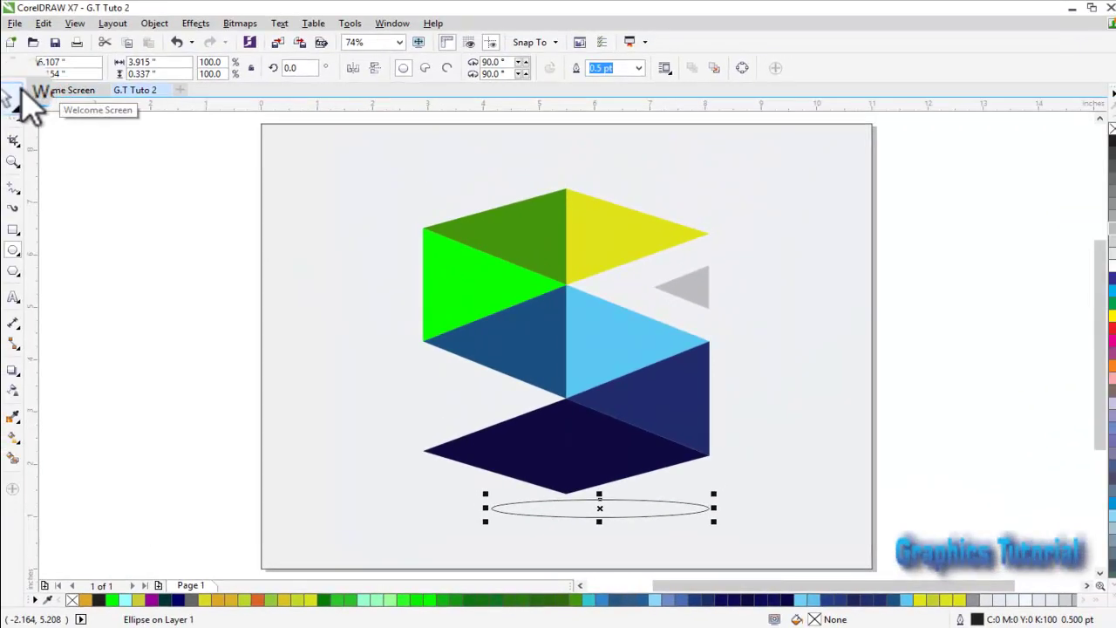
# Move the ellipse left of the cube, narrow it, fill it black and remove its outline
pyautogui.click(17, 92)
pyautogui.moveTo(613, 512)
pyautogui.mouseDown()
pyautogui.moveTo(421, 455)
pyautogui.moveTo(332, 398)
pyautogui.moveTo(330, 409)
pyautogui.mouseUp()
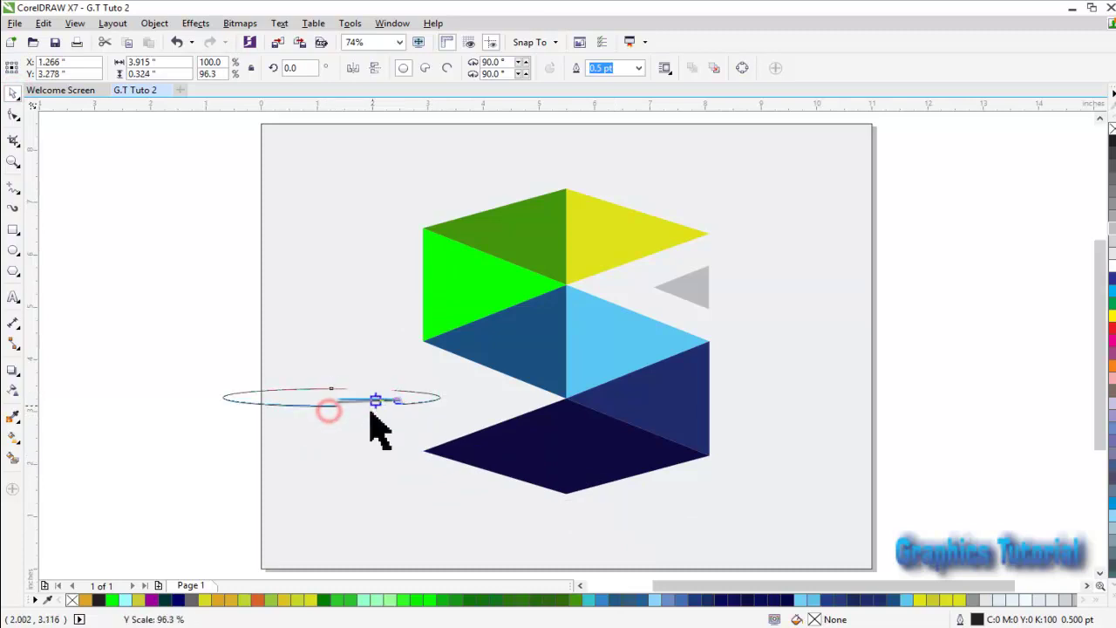
pyautogui.moveTo(442, 398); pyautogui.dragTo(393, 399)
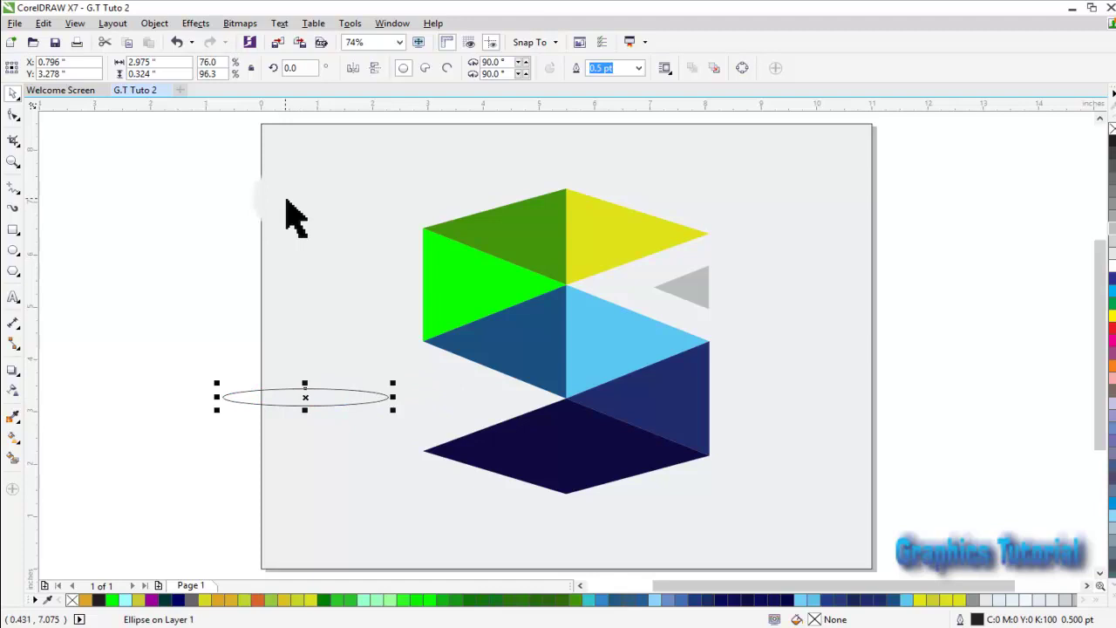
pyautogui.click(1104, 138)
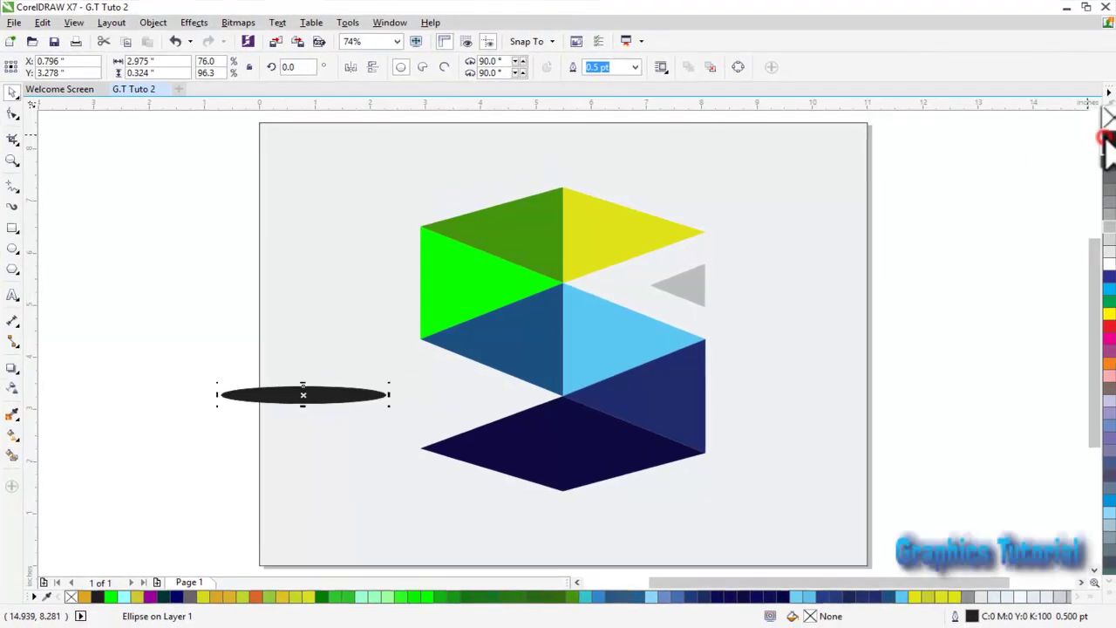
pyautogui.click(635, 67)
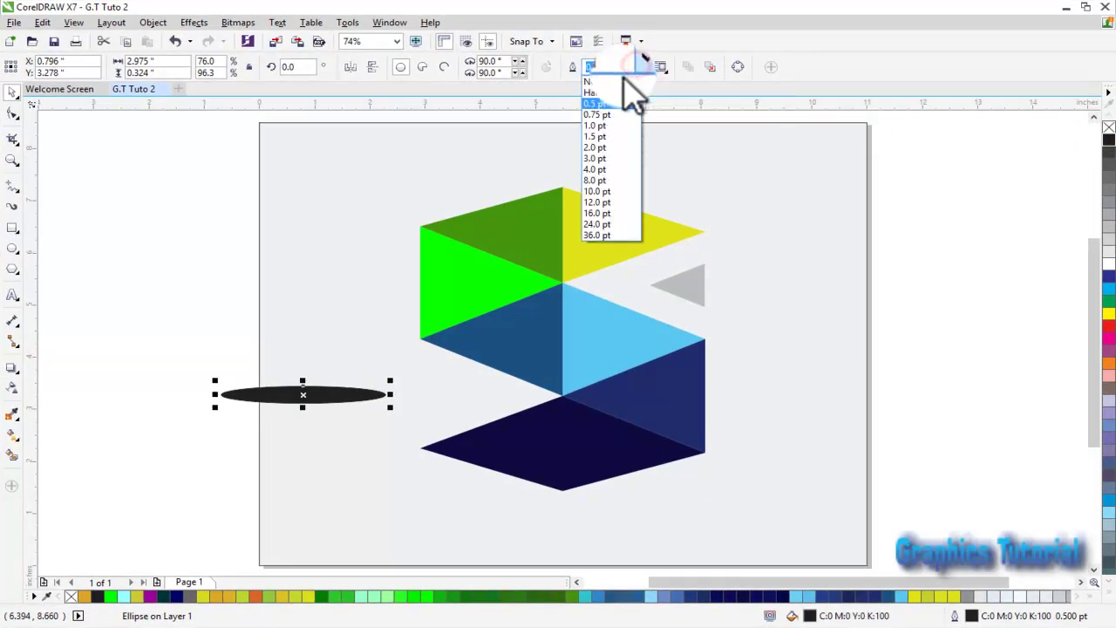
pyautogui.click(621, 82)
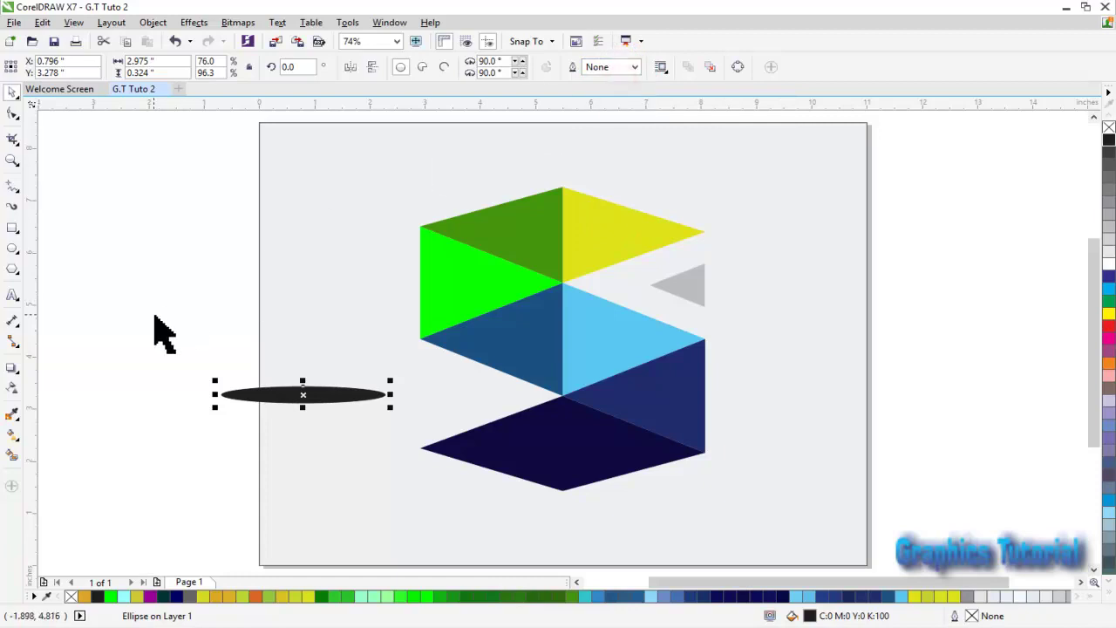
# Convert the black ellipse into a bitmap
pyautogui.click(234, 23)
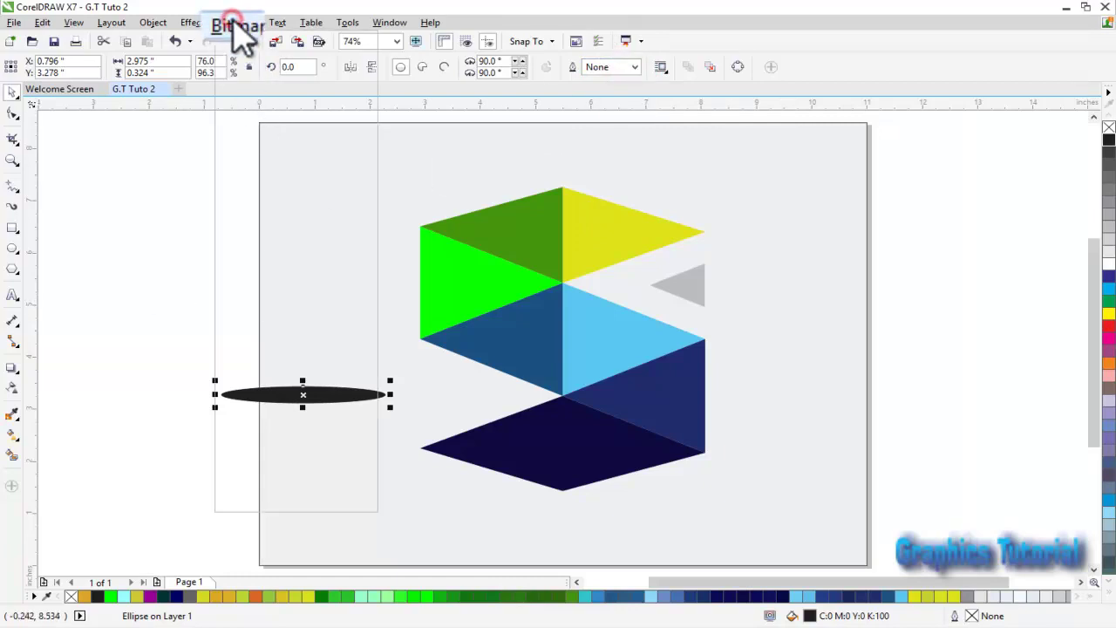
pyautogui.click(237, 25)
pyautogui.click(234, 24)
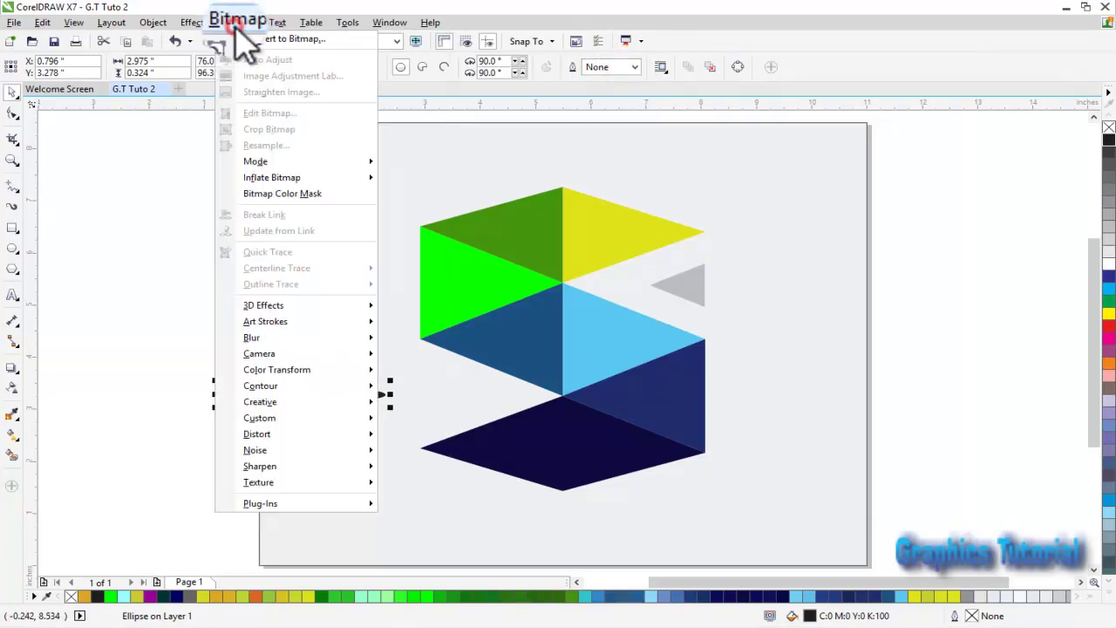
pyautogui.click(249, 40)
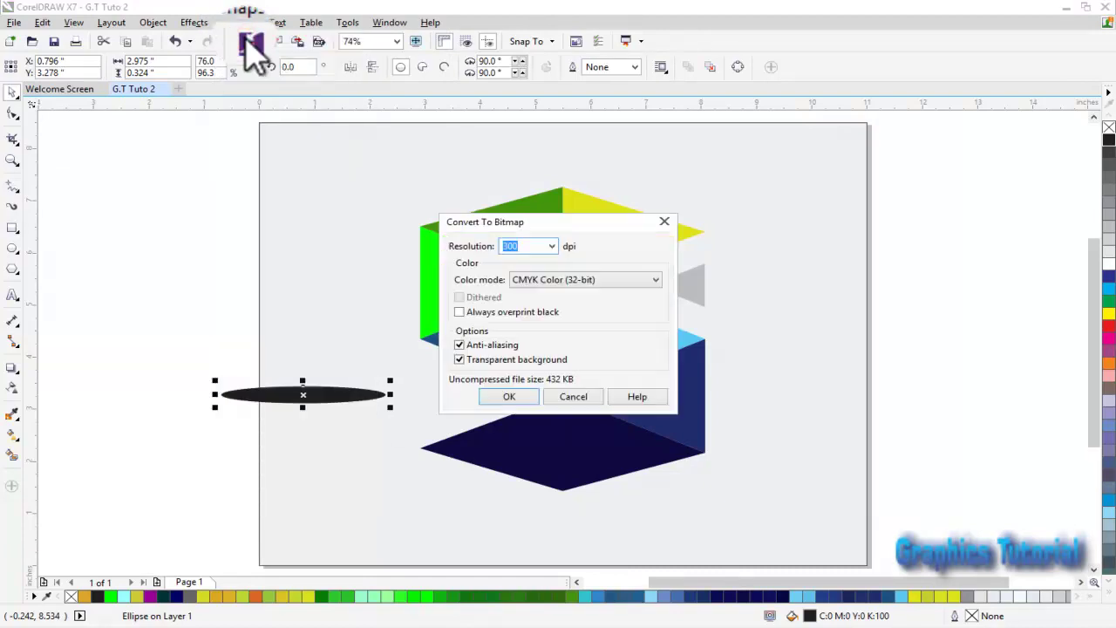
pyautogui.press('Return')
# Apply a Gaussian Blur with a reduced radius to the ellipse bitmap
pyautogui.click(247, 22)
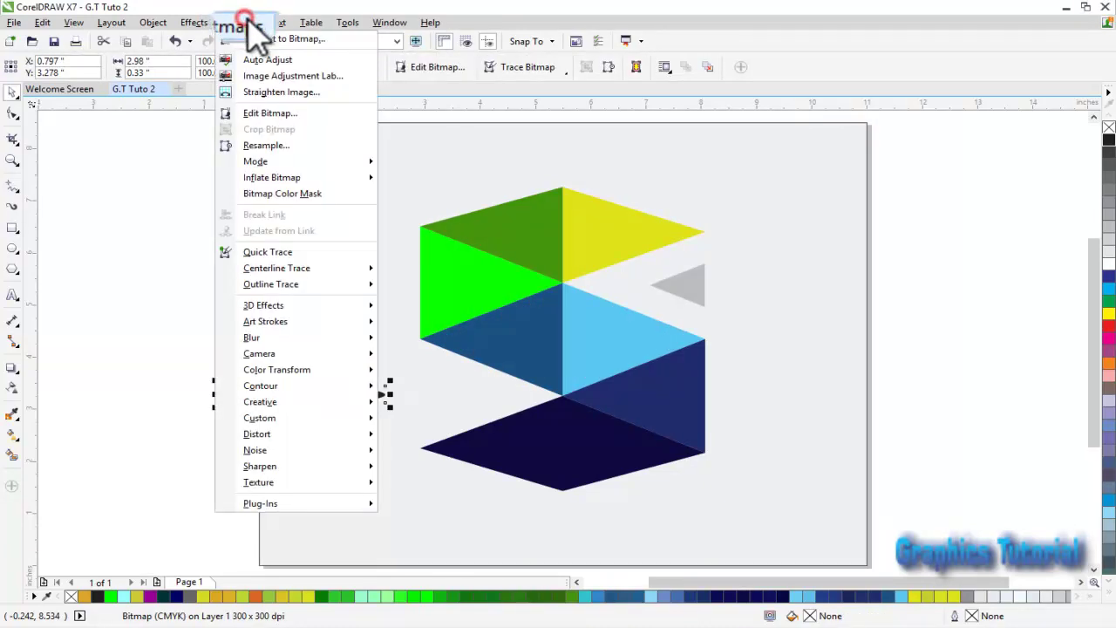
pyautogui.moveTo(297, 338)
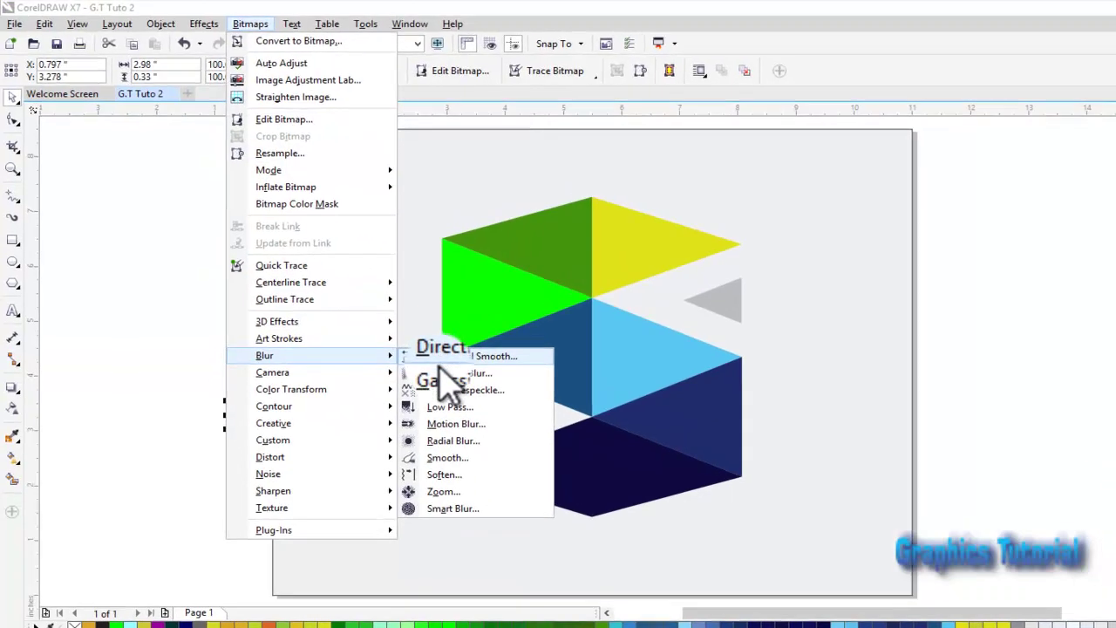
pyautogui.click(437, 354)
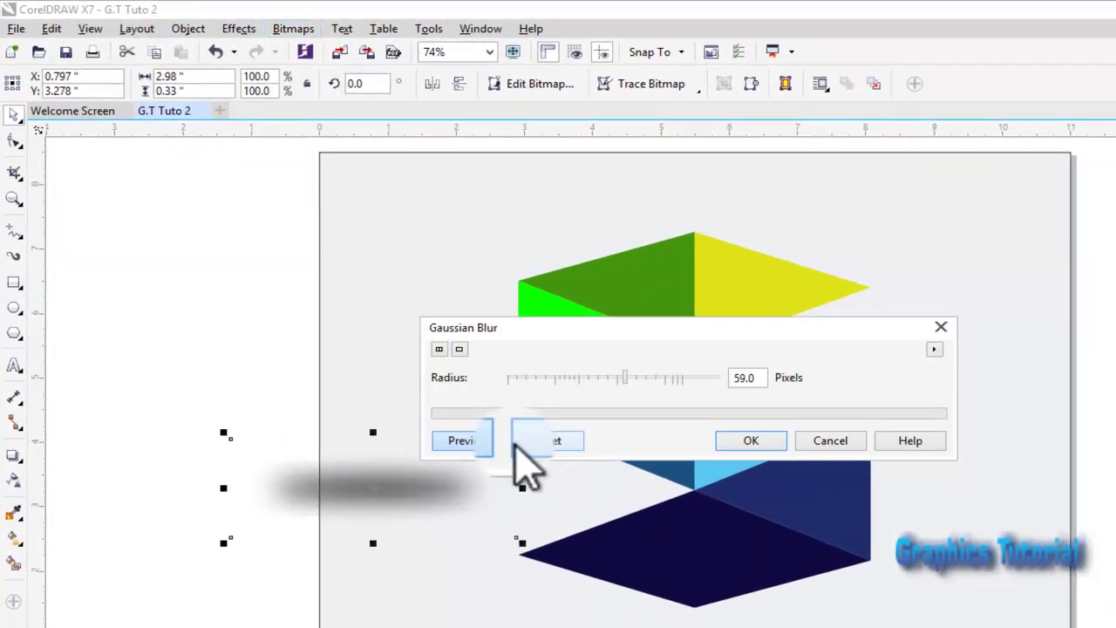
pyautogui.click(618, 384)
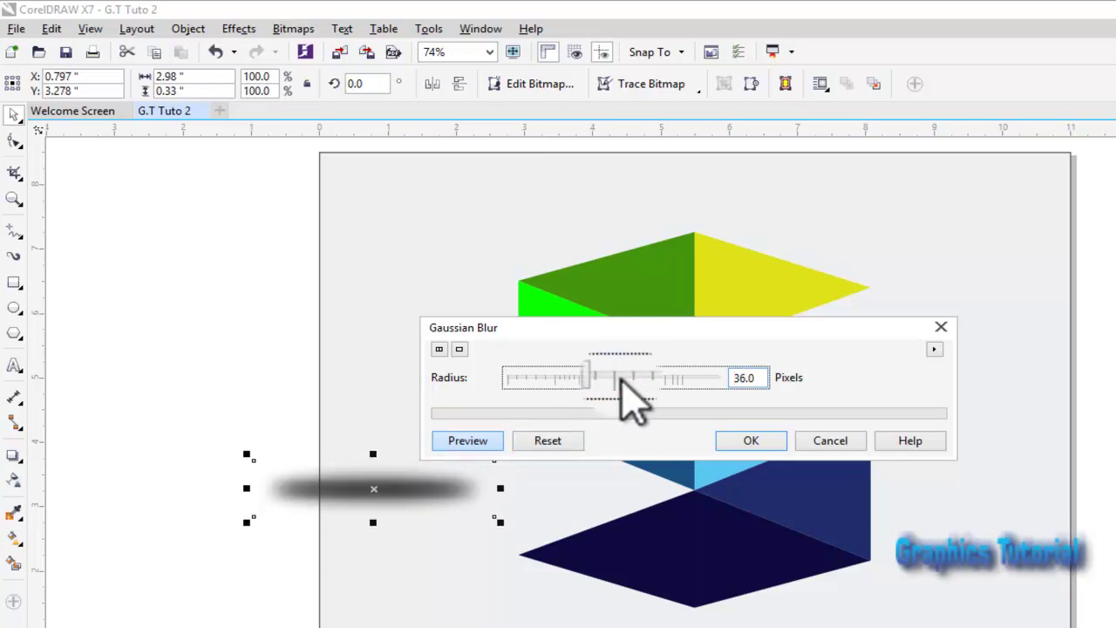
pyautogui.click(733, 442)
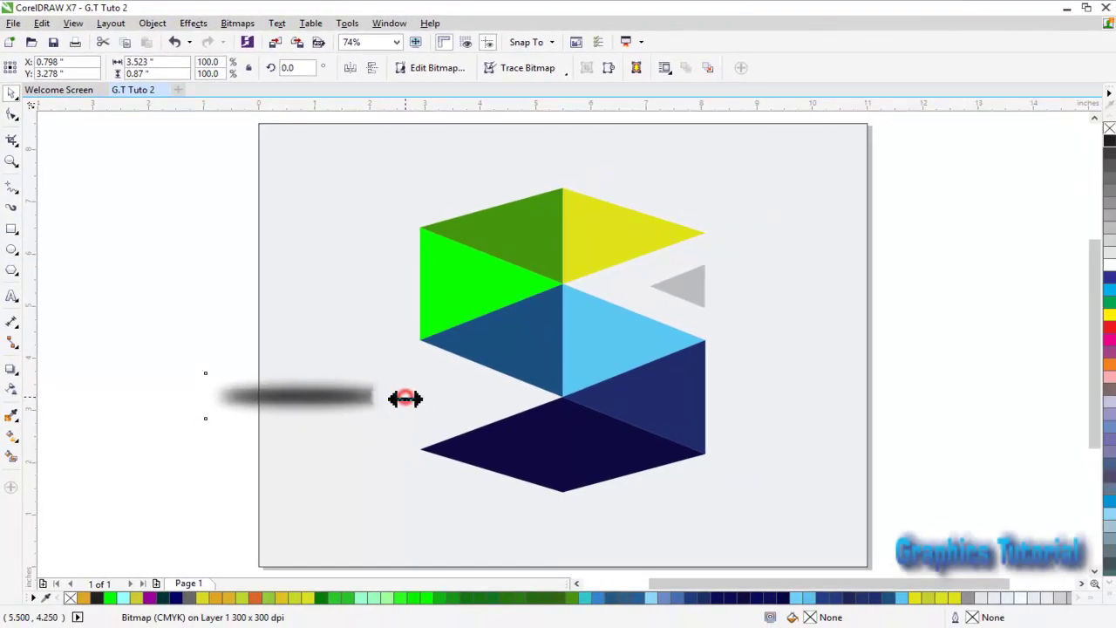
# Resize the blurred shadow, centre it below the S shape and flatten it to about 72% height
pyautogui.moveTo(405, 397)
pyautogui.mouseDown()
pyautogui.moveTo(357, 399)
pyautogui.moveTo(534, 445)
pyautogui.moveTo(587, 519)
pyautogui.mouseUp()
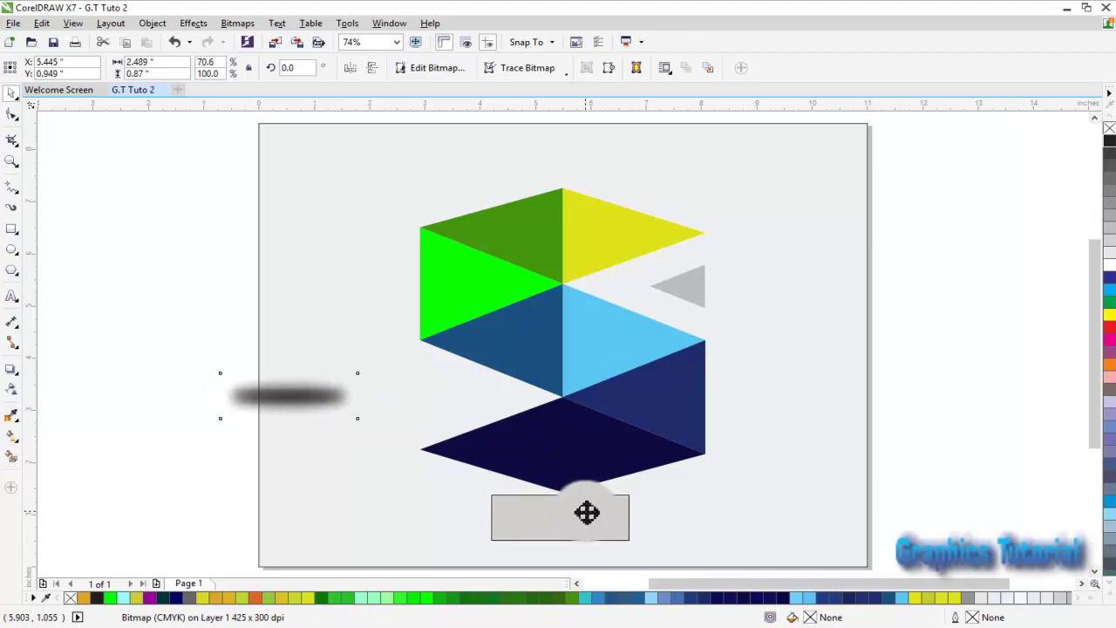
pyautogui.moveTo(587, 513); pyautogui.dragTo(586, 513)
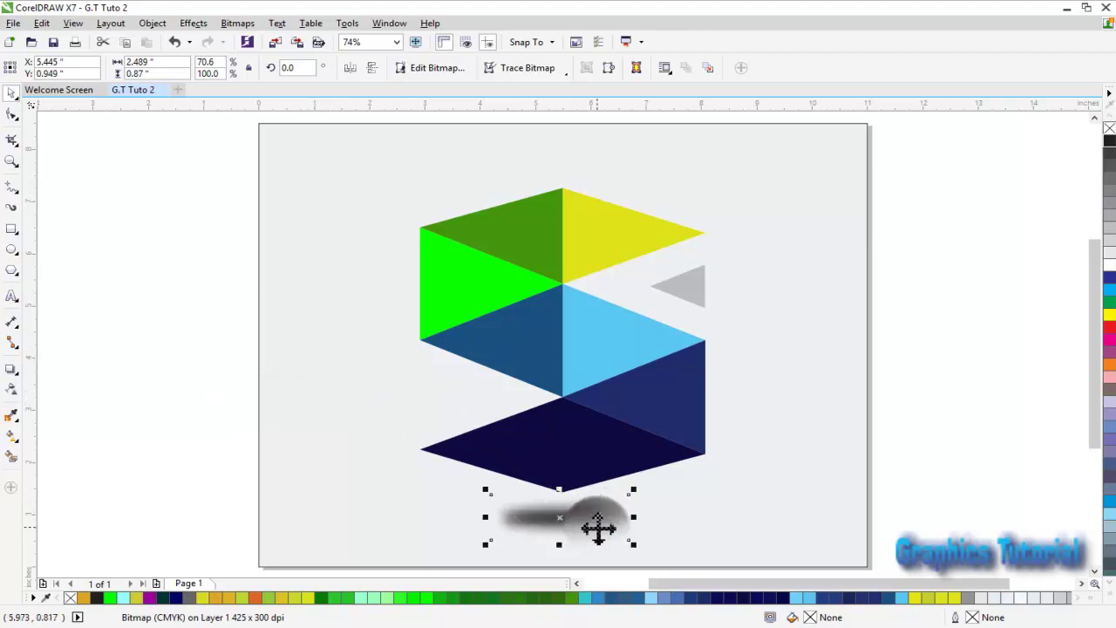
pyautogui.moveTo(634, 517); pyautogui.dragTo(671, 520)
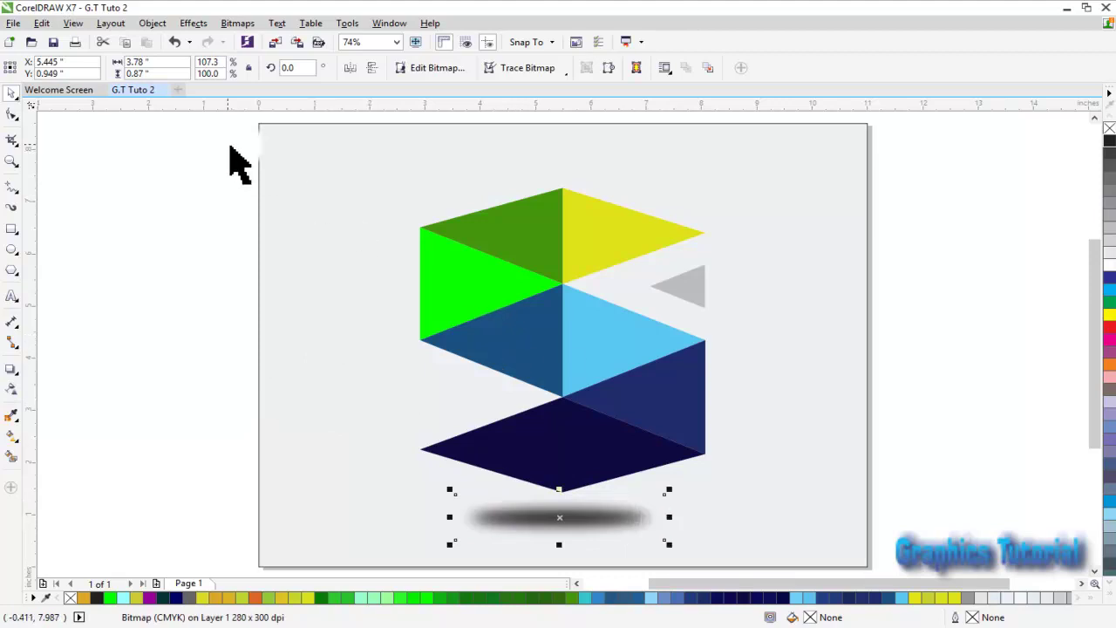
pyautogui.moveTo(228, 146); pyautogui.dragTo(727, 403)
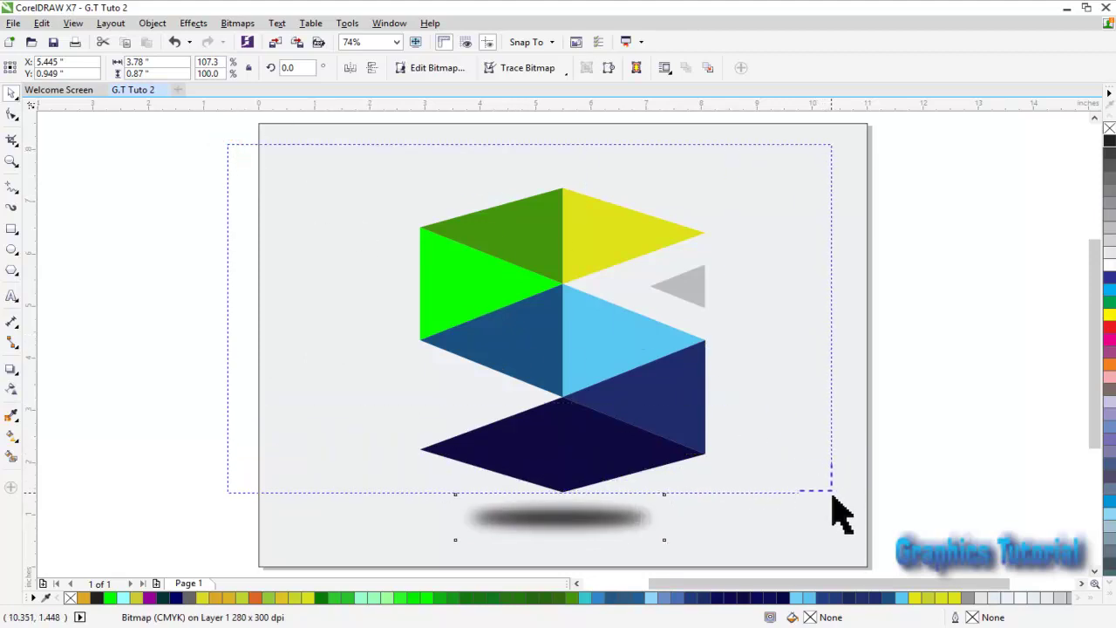
pyautogui.moveTo(829, 469); pyautogui.dragTo(830, 491)
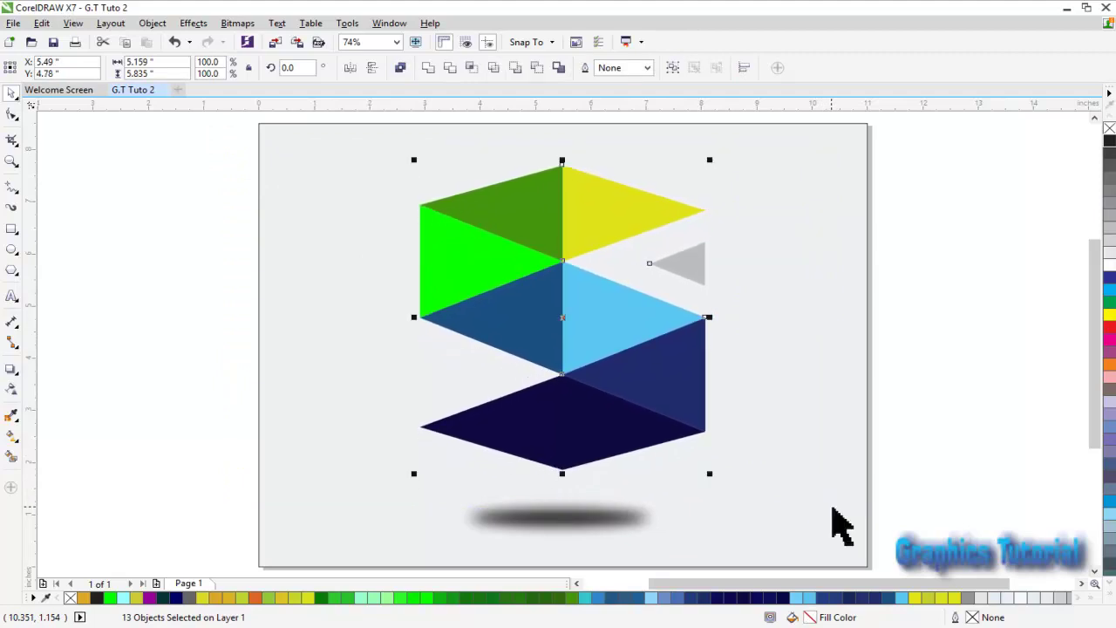
pyautogui.click(1016, 459)
pyautogui.click(559, 518)
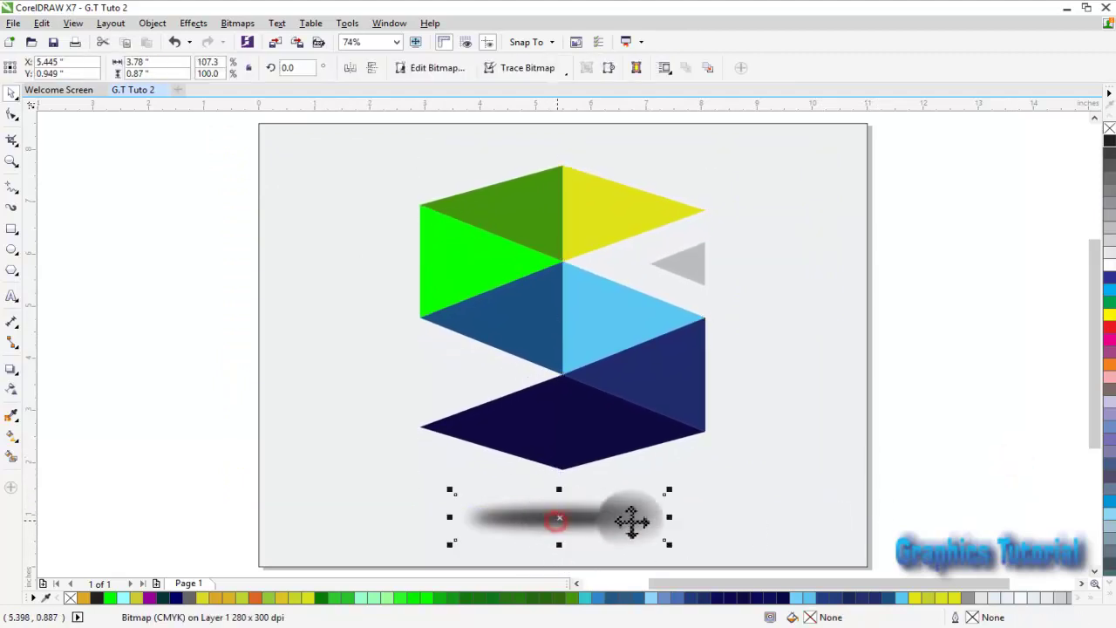
pyautogui.moveTo(654, 519)
pyautogui.mouseDown()
pyautogui.moveTo(669, 518)
pyautogui.moveTo(652, 518)
pyautogui.mouseUp()
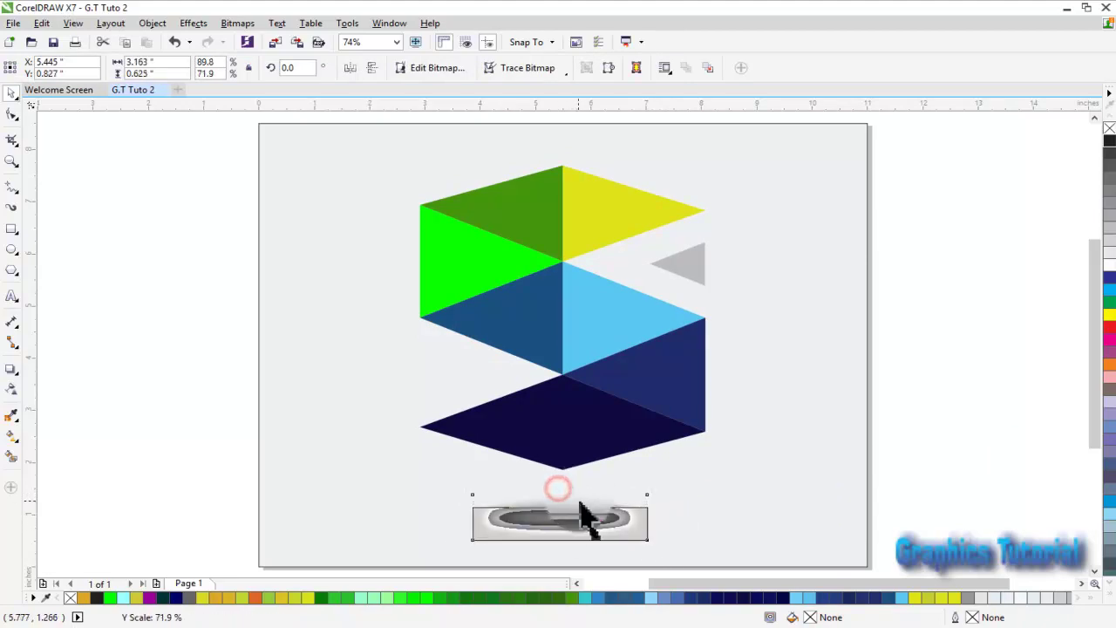
pyautogui.moveTo(572, 493)
pyautogui.mouseDown()
pyautogui.moveTo(575, 508)
pyautogui.moveTo(569, 500)
pyautogui.mouseUp()
pyautogui.click(138, 448)
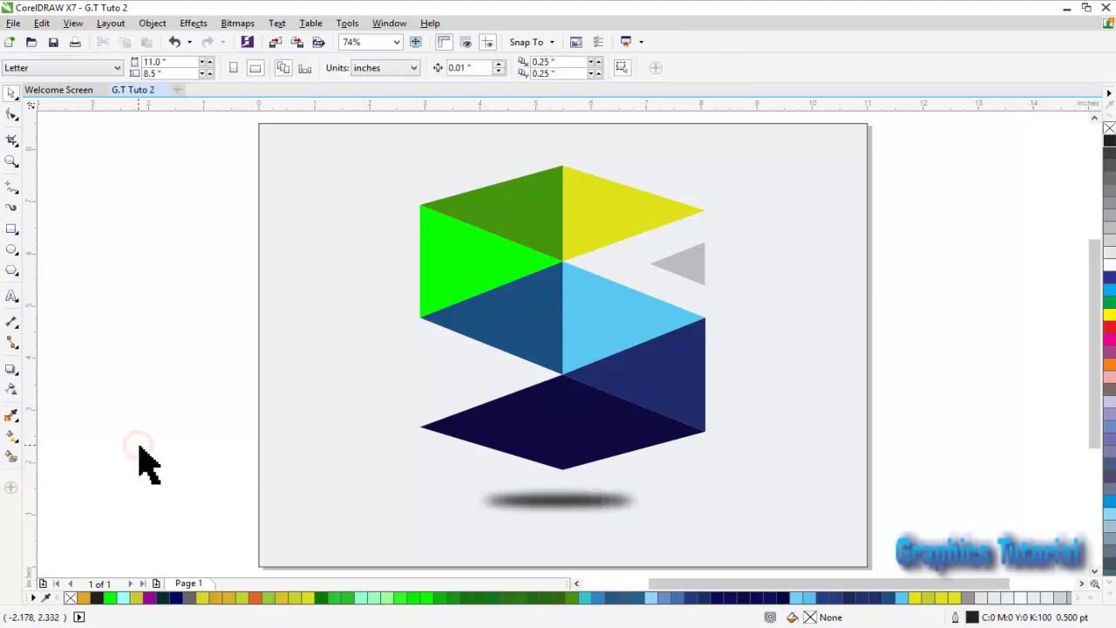
# Scale the logo and shadow together to about 81% and shift them up-left
pyautogui.moveTo(217, 131)
pyautogui.mouseDown()
pyautogui.moveTo(811, 537)
pyautogui.moveTo(804, 521)
pyautogui.mouseUp()
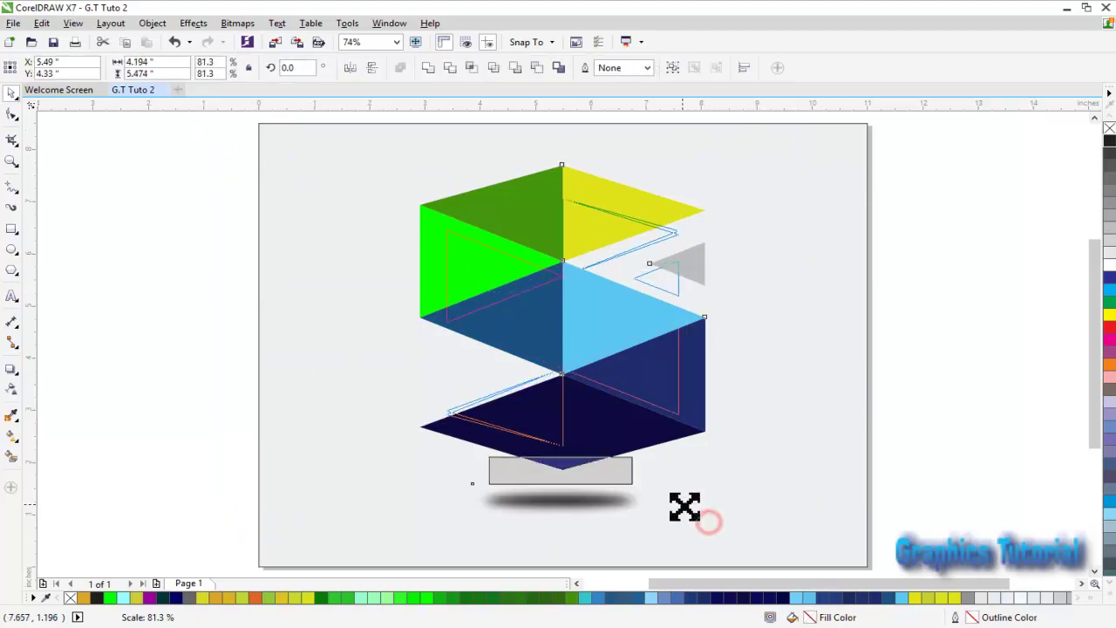
pyautogui.moveTo(711, 523); pyautogui.dragTo(688, 504)
pyautogui.moveTo(604, 387); pyautogui.dragTo(593, 349)
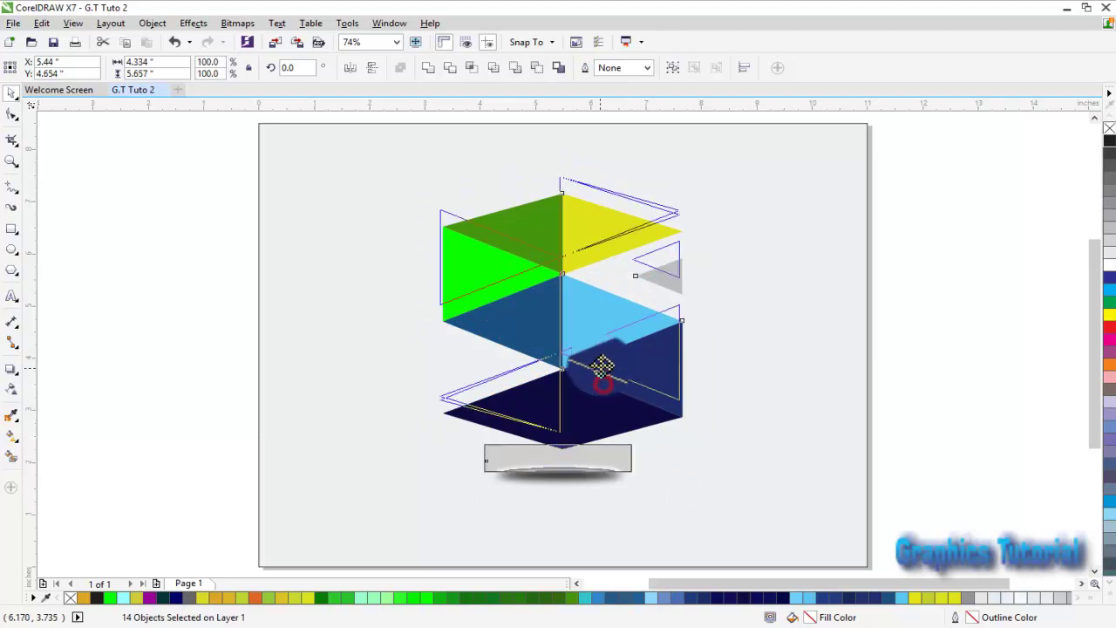
pyautogui.click(1011, 429)
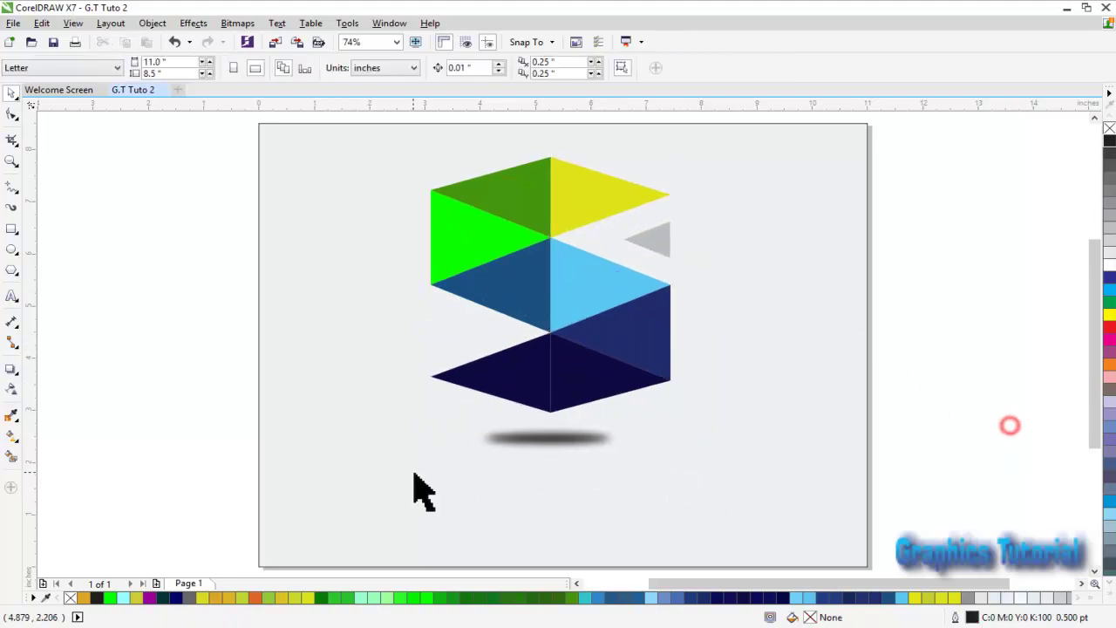
# Add 'LOGO' text, move it left of the page, and choose the Trebuchet MS font
pyautogui.click(11, 297)
pyautogui.click(378, 505)
pyautogui.write('LOGO')
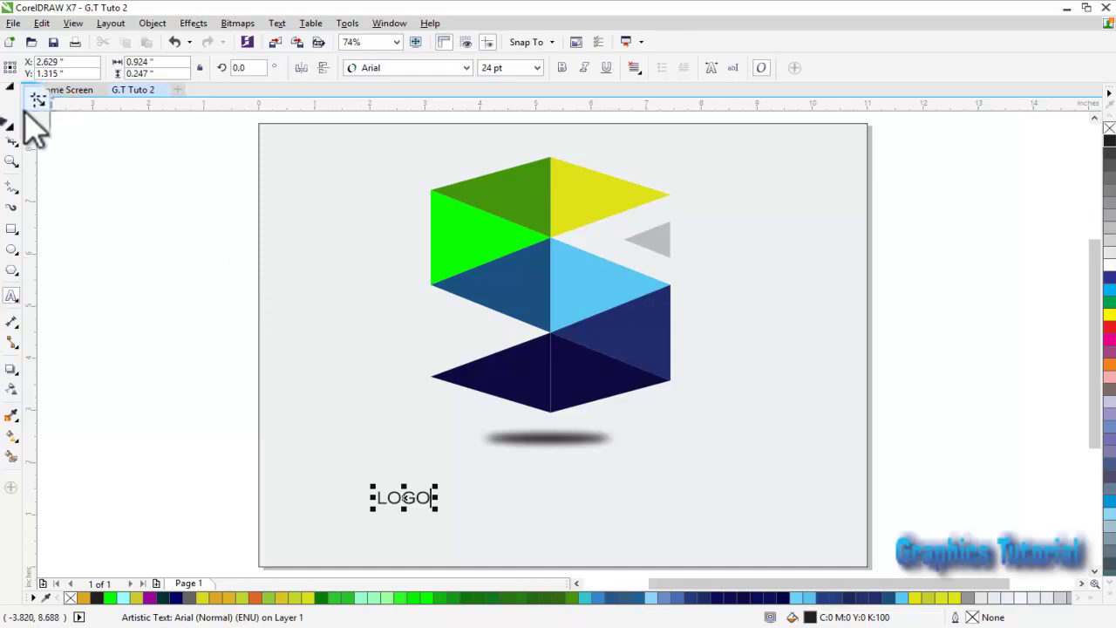
pyautogui.click(15, 83)
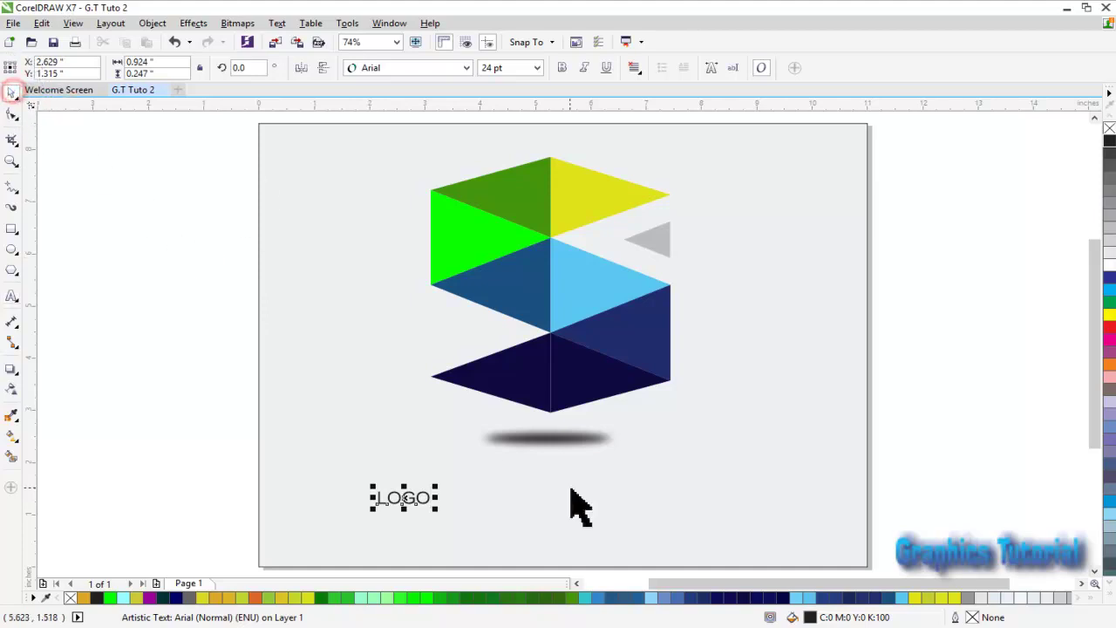
pyautogui.click(386, 498)
pyautogui.moveTo(383, 488); pyautogui.dragTo(163, 316)
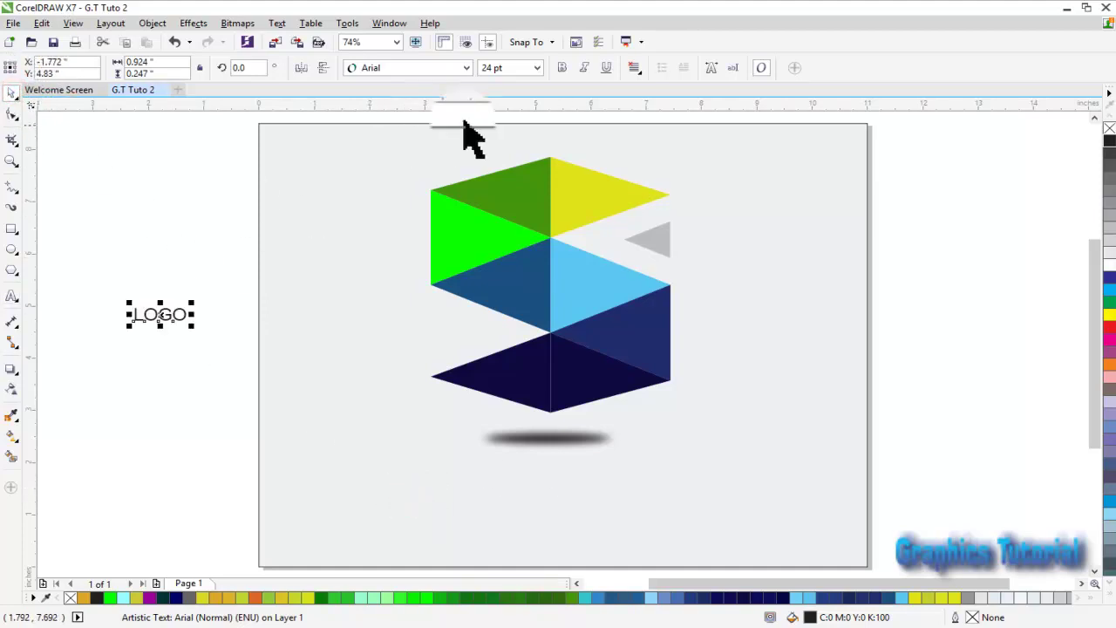
pyautogui.click(469, 68)
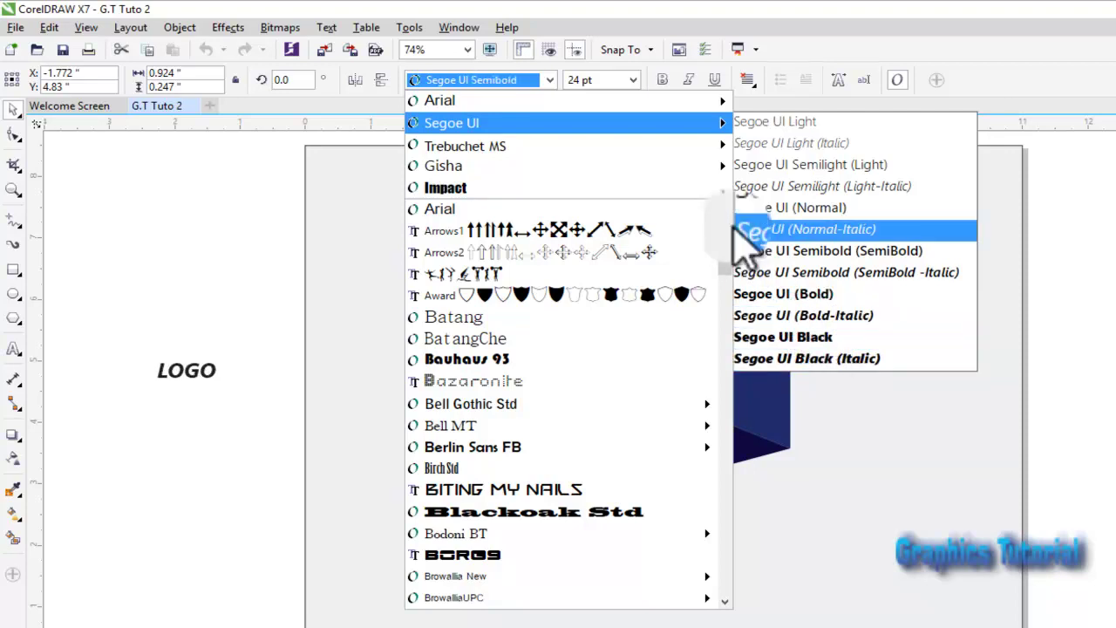
pyautogui.moveTo(559, 146)
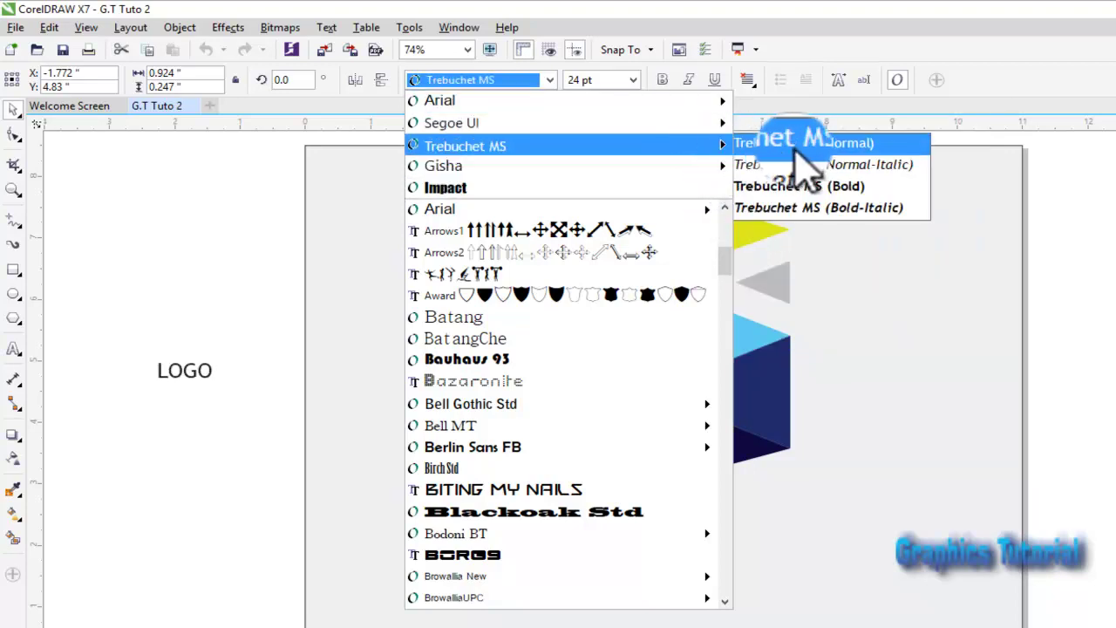
# Make LOGO Trebuchet MS Bold-Italic, shrink it slightly, centre it and fill it navy #0E0E59
pyautogui.click(837, 211)
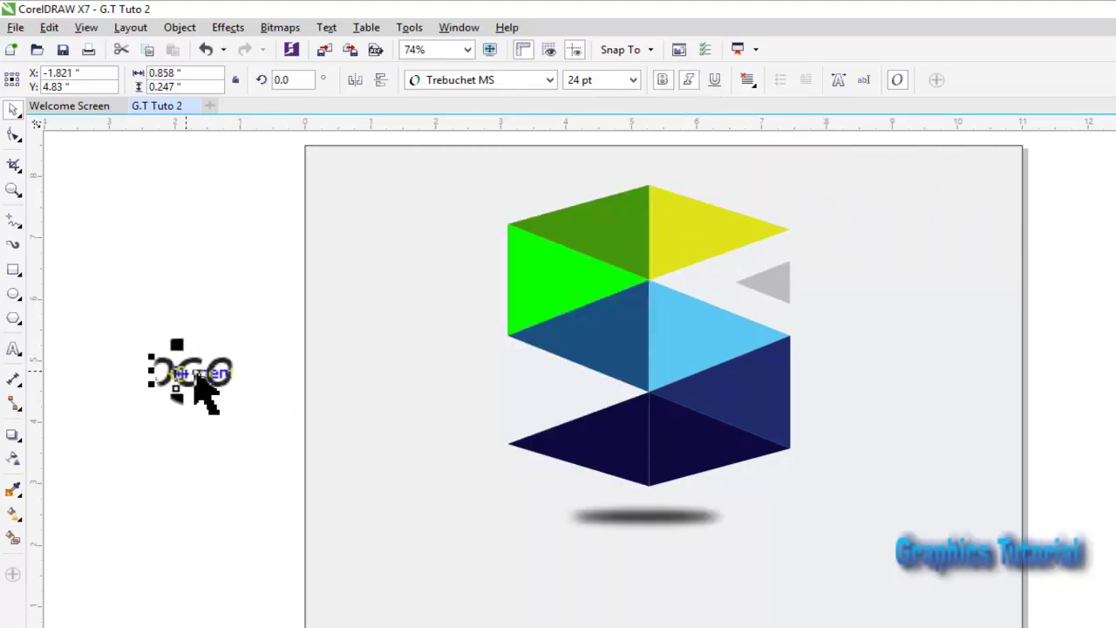
pyautogui.moveTo(192, 370)
pyautogui.mouseDown()
pyautogui.moveTo(596, 572)
pyautogui.moveTo(741, 605)
pyautogui.mouseUp()
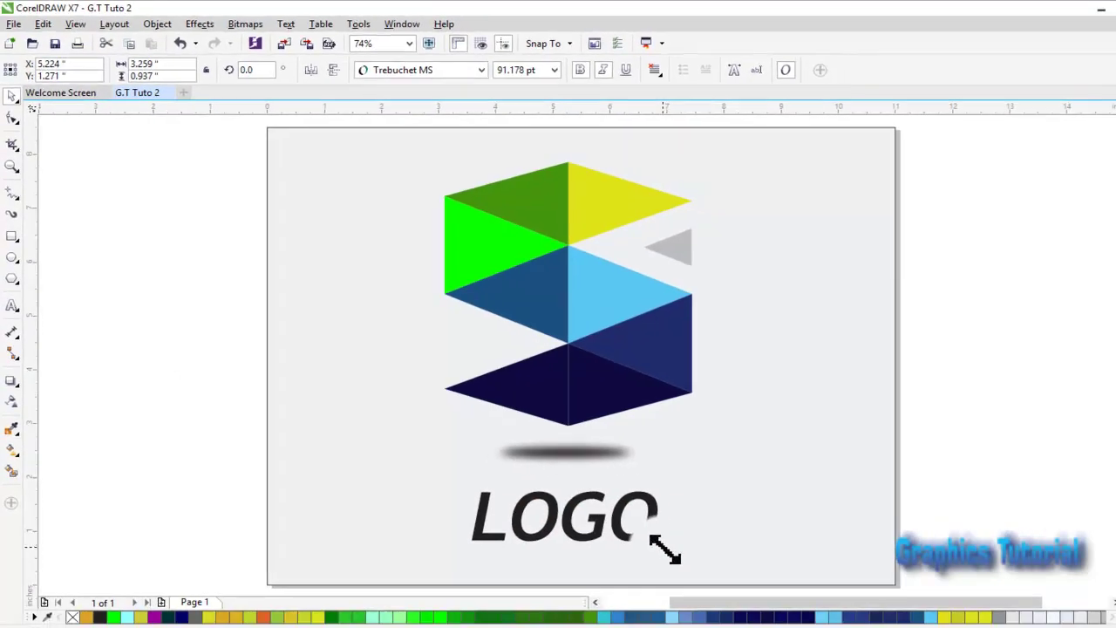
pyautogui.moveTo(643, 529); pyautogui.dragTo(635, 527)
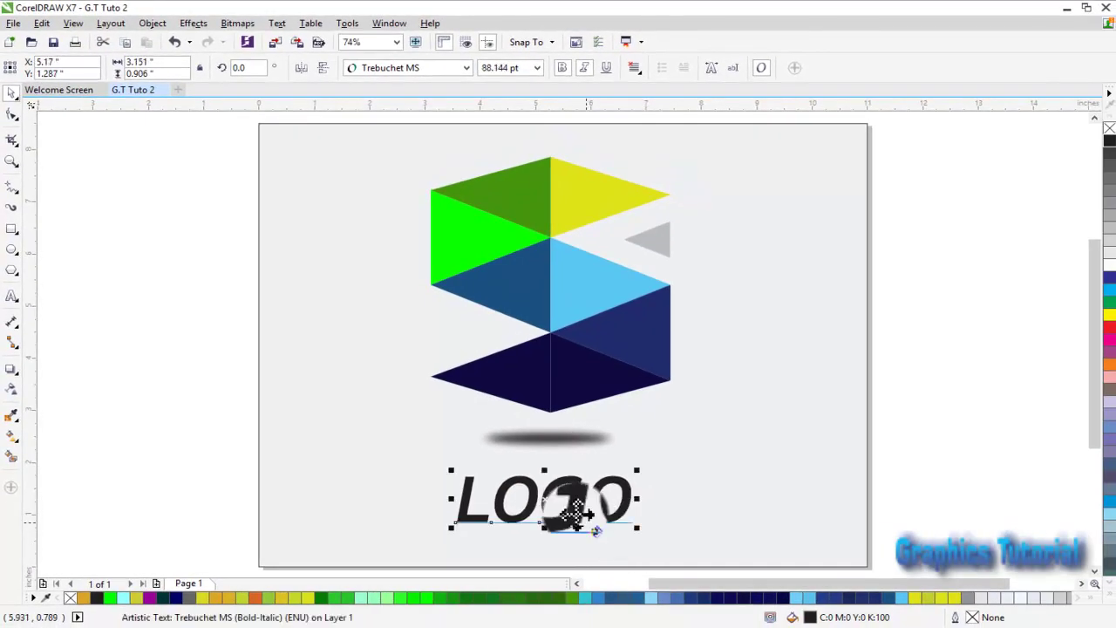
pyautogui.moveTo(576, 504); pyautogui.dragTo(584, 504)
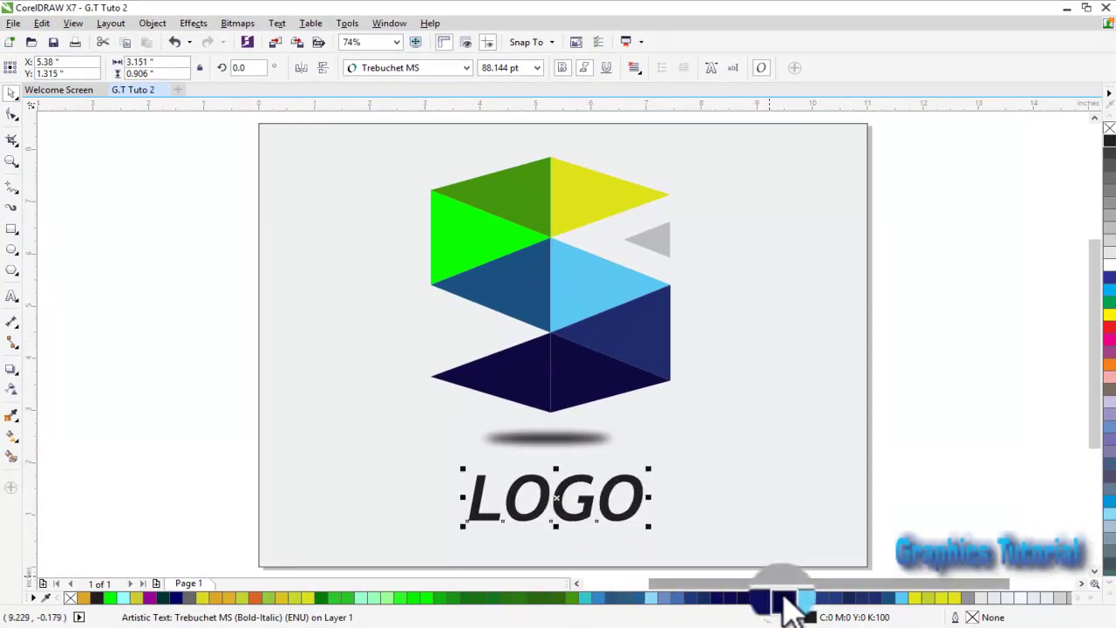
pyautogui.click(773, 596)
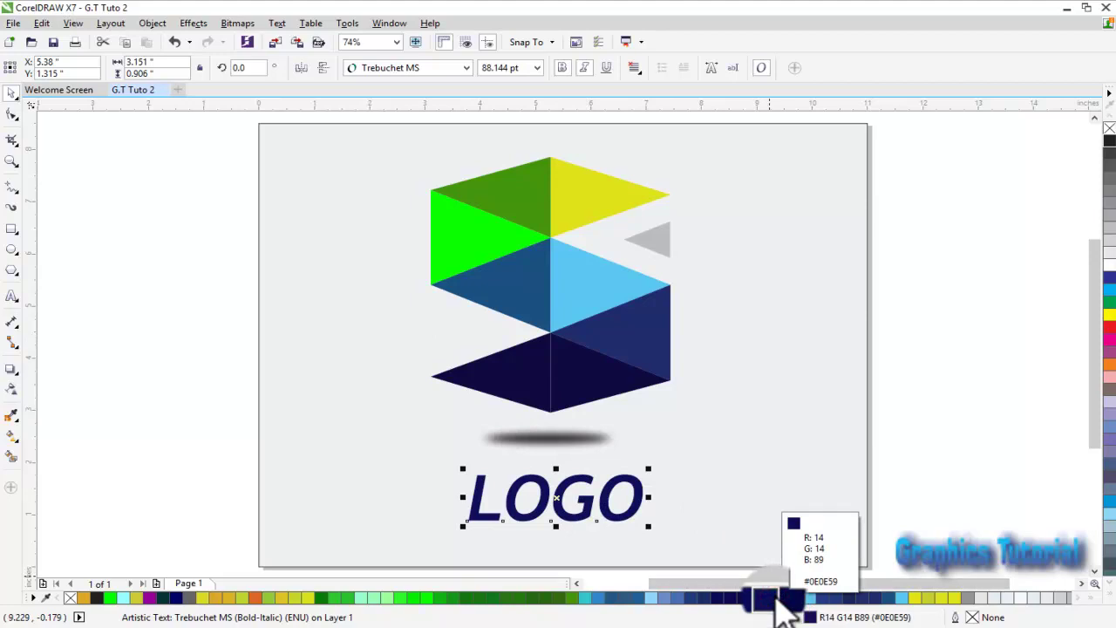
pyautogui.click(910, 339)
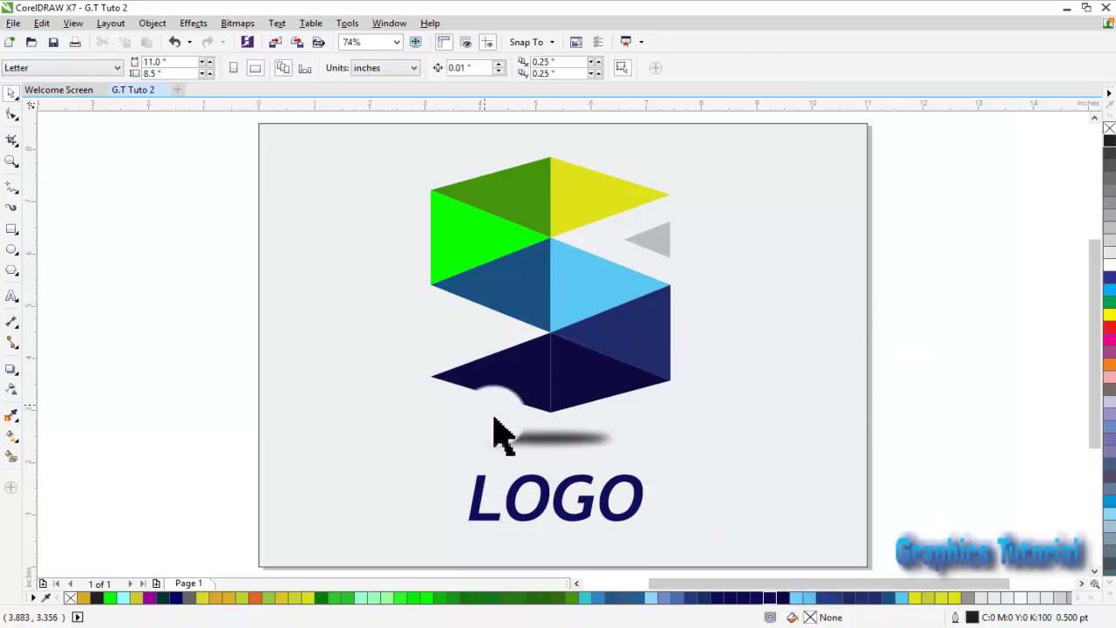
# Scale the LOGO text down to about 69 pt and move it slightly lower
pyautogui.click(522, 496)
pyautogui.moveTo(462, 469); pyautogui.dragTo(558, 499)
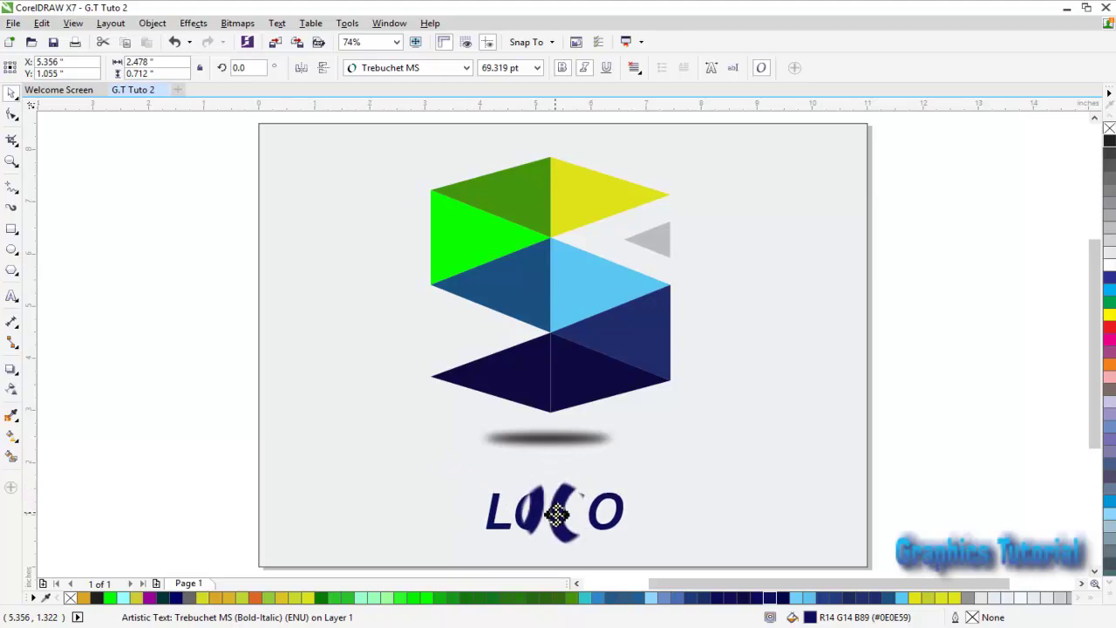
pyautogui.moveTo(558, 499); pyautogui.dragTo(558, 511)
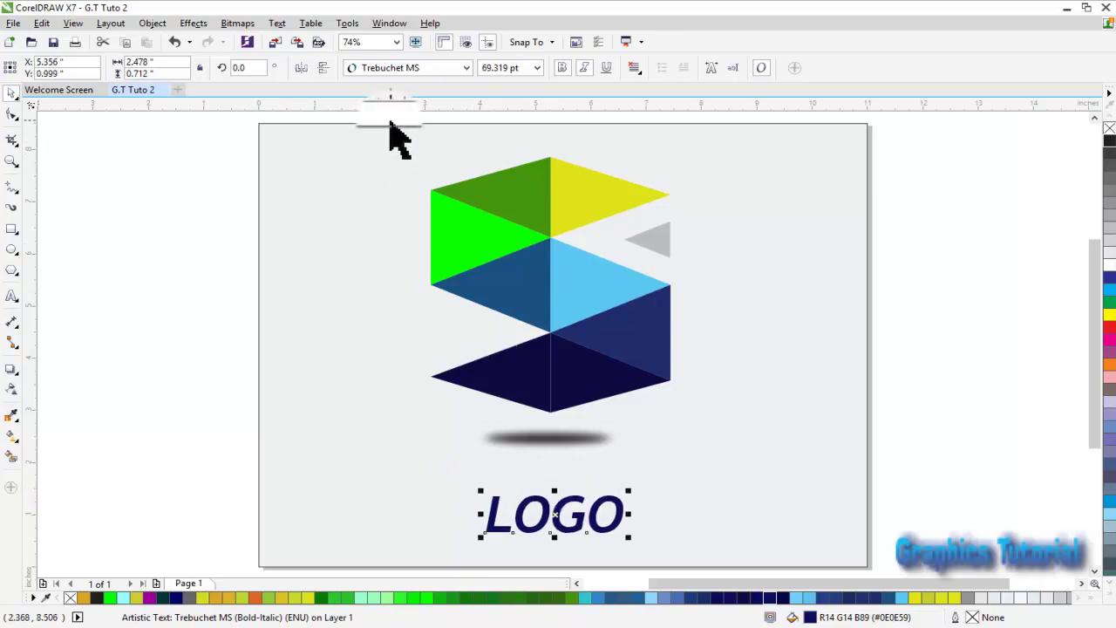
# Nudge the S cube and its shadow down three steps and left one step
pyautogui.moveTo(388, 117); pyautogui.dragTo(709, 476)
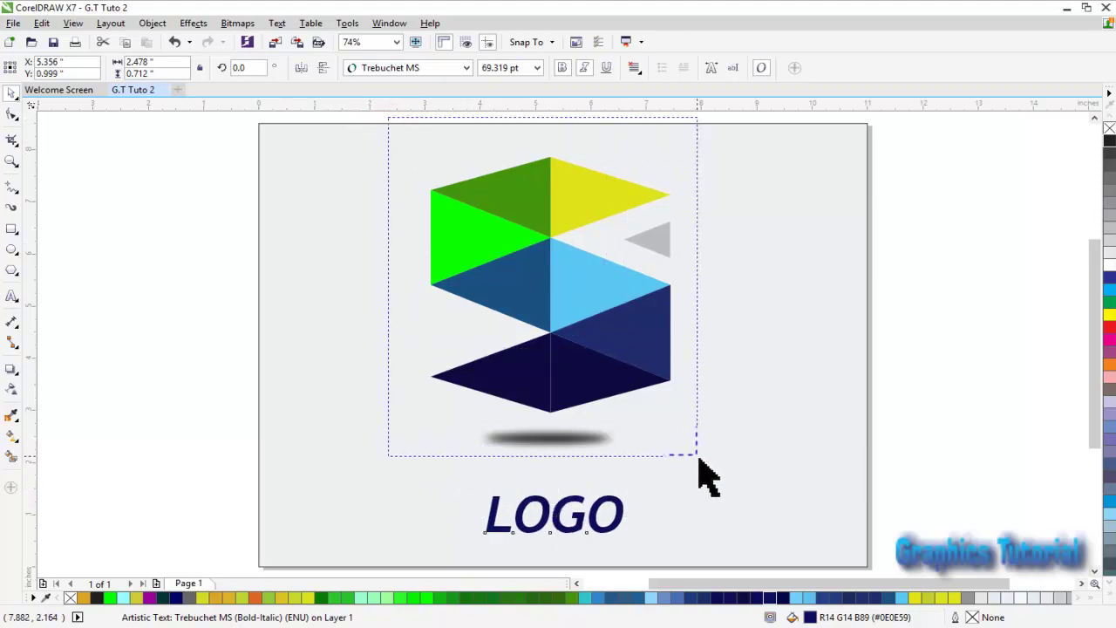
pyautogui.press('Down')
pyautogui.press('Down')
pyautogui.press('Down')
pyautogui.press('Down')
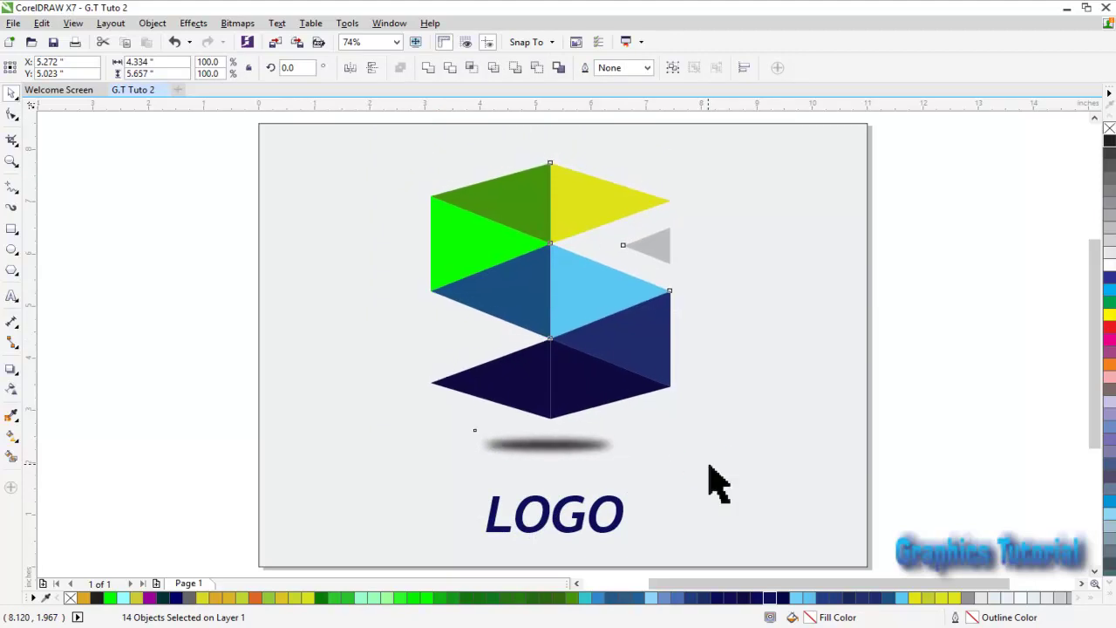
pyautogui.press('Down')
pyautogui.press('Down')
pyautogui.press('Down')
pyautogui.press('Down')
pyautogui.press('Down')
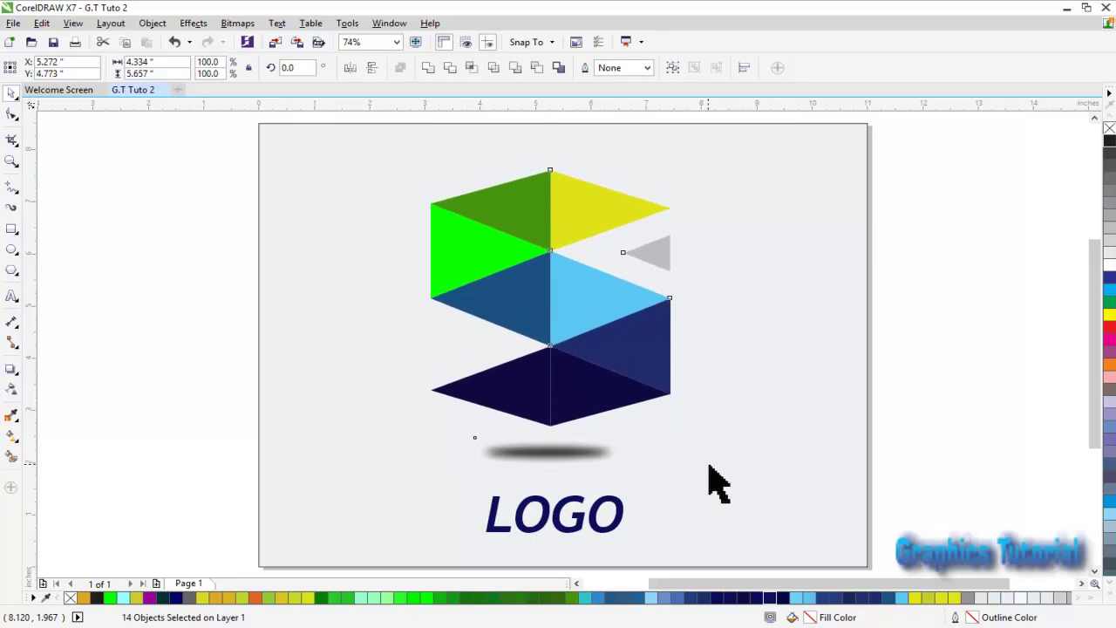
pyautogui.press('Down')
pyautogui.press('Down')
pyautogui.press('Down')
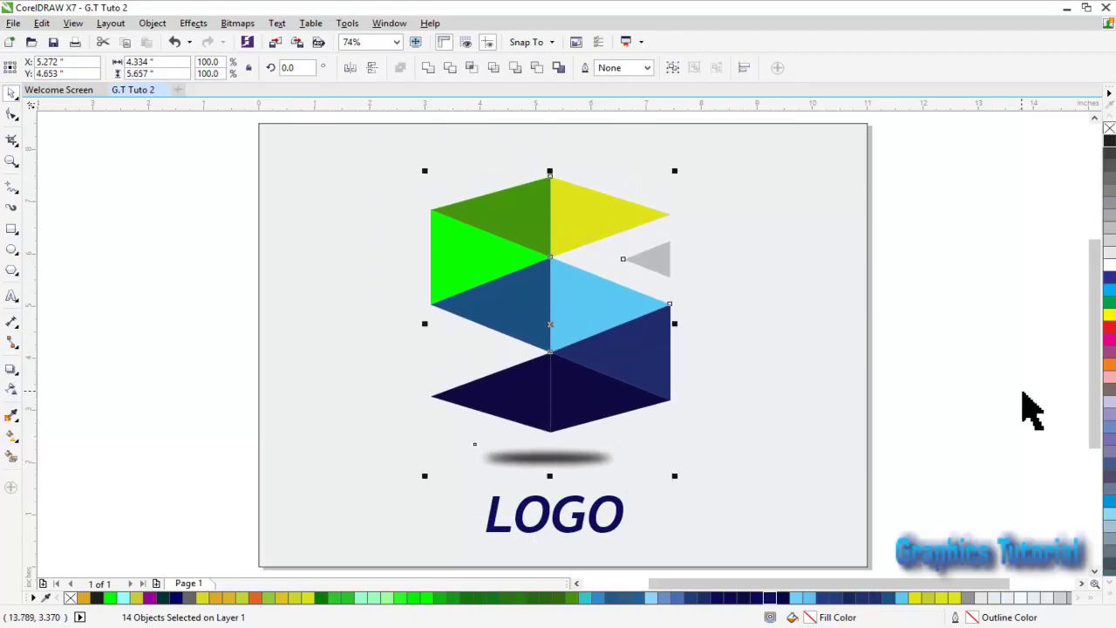
pyautogui.press('Left')
pyautogui.press('Left')
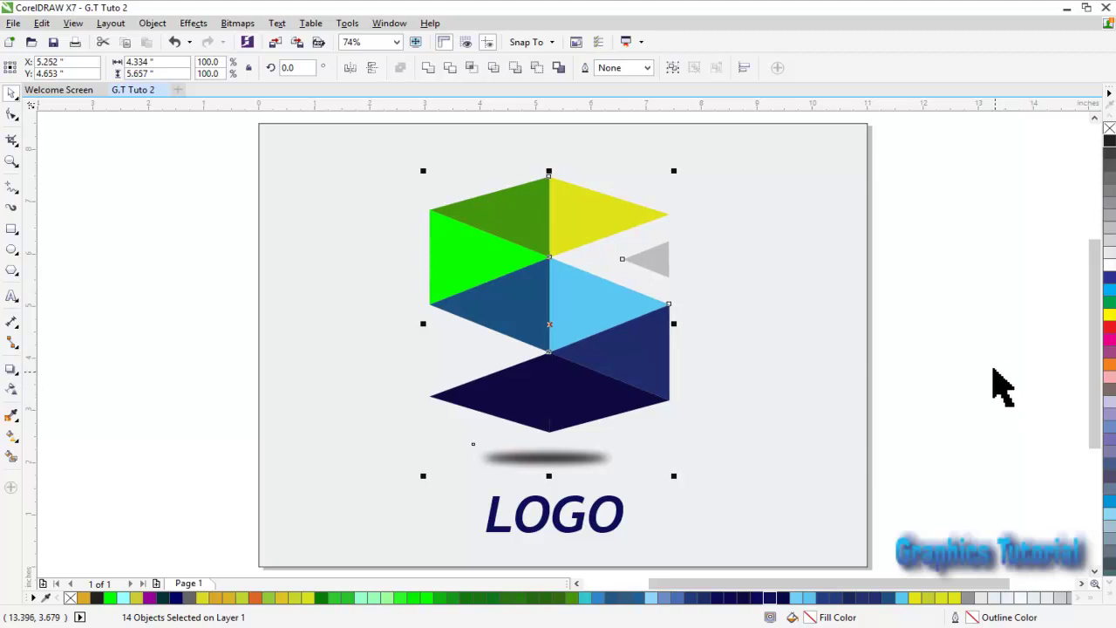
pyautogui.click(986, 356)
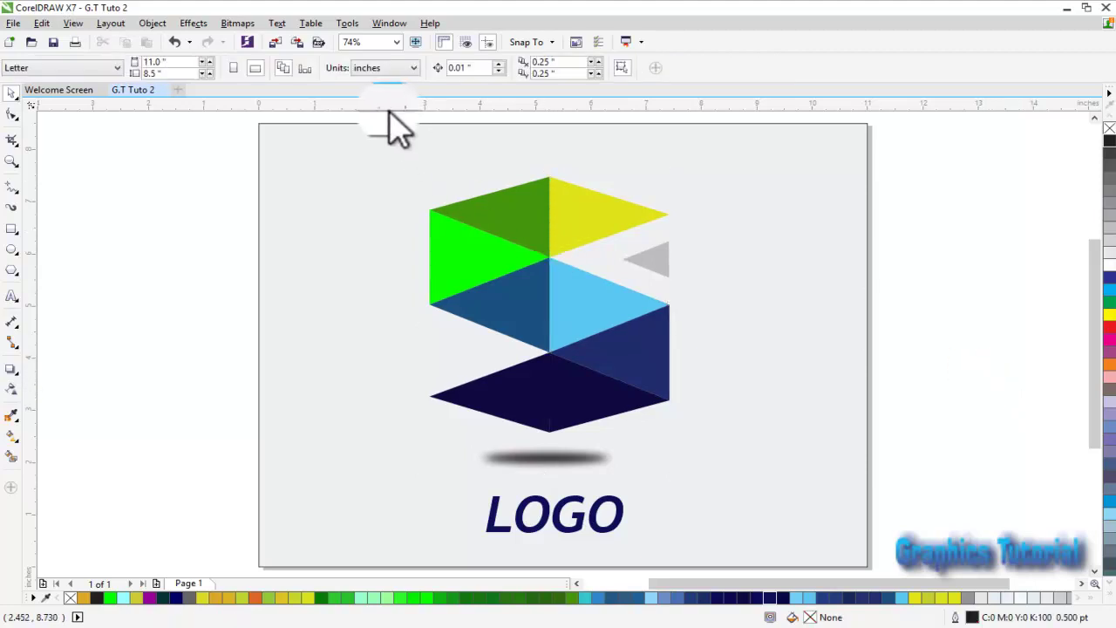
# Centre the shadow horizontally under the cube, flatten it, and nudge it slightly down
pyautogui.moveTo(379, 119); pyautogui.dragTo(765, 479)
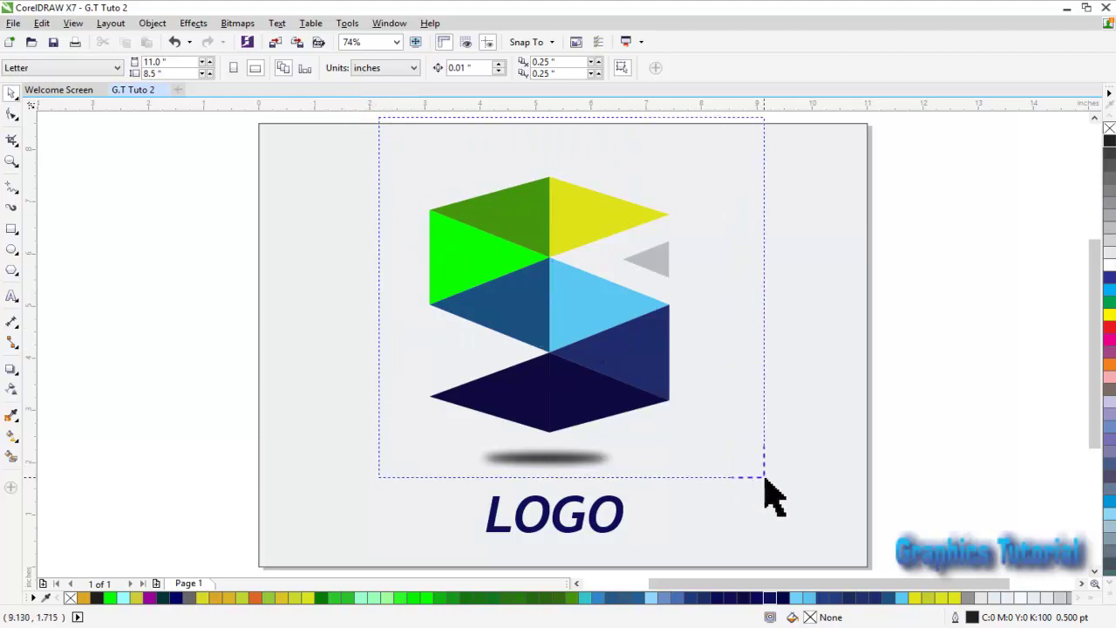
pyautogui.click(577, 462)
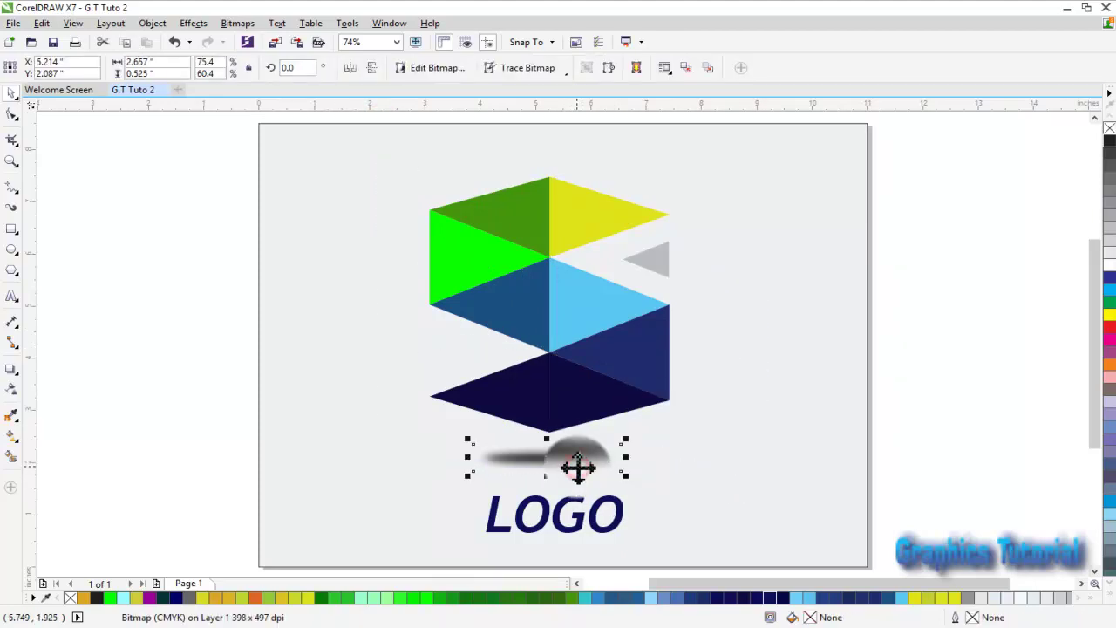
pyautogui.moveTo(577, 468)
pyautogui.mouseDown()
pyautogui.moveTo(547, 476)
pyautogui.moveTo(609, 475)
pyautogui.mouseUp()
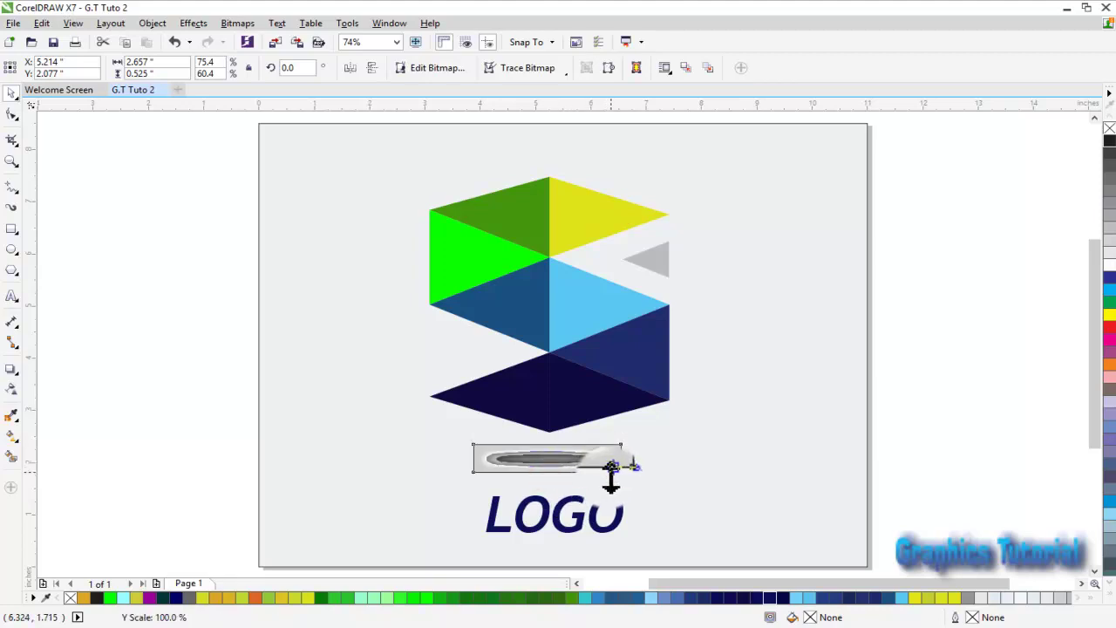
pyautogui.moveTo(612, 469); pyautogui.dragTo(615, 488)
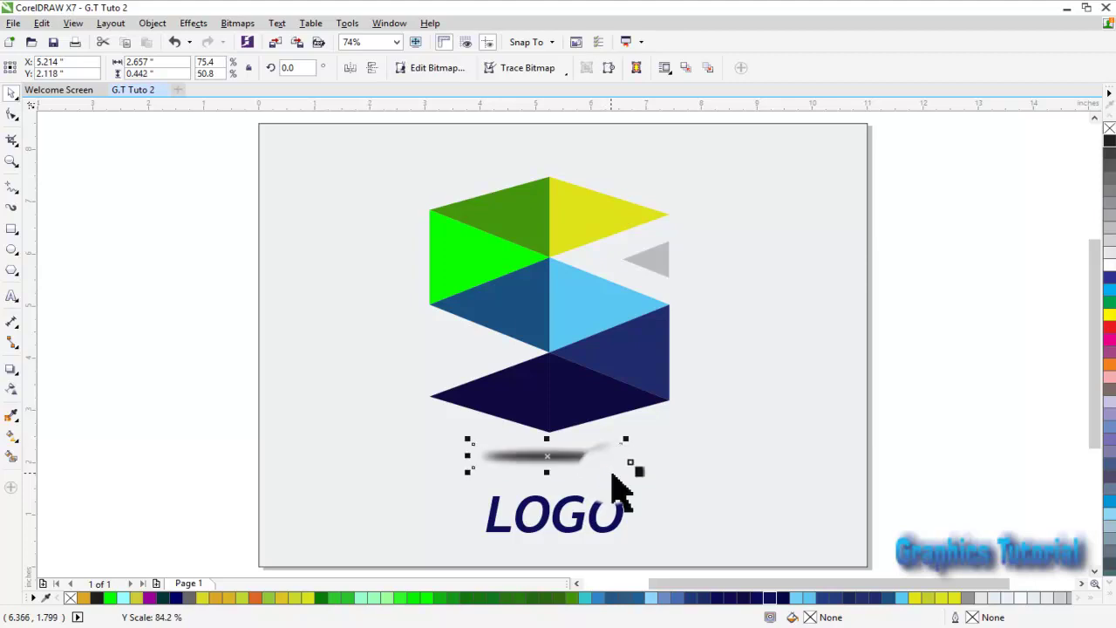
pyautogui.click(109, 385)
pyautogui.press('Down')
pyautogui.click(109, 323)
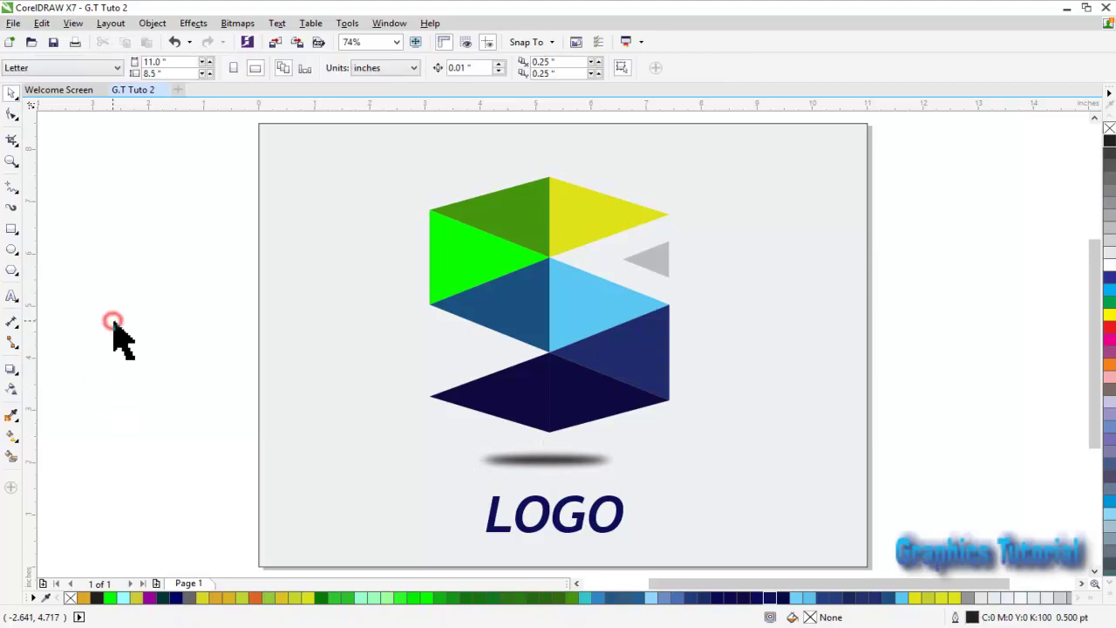
# Enlarge all 14 cube and shadow pieces together above the LOGO text
pyautogui.moveTo(233, 133); pyautogui.dragTo(711, 361)
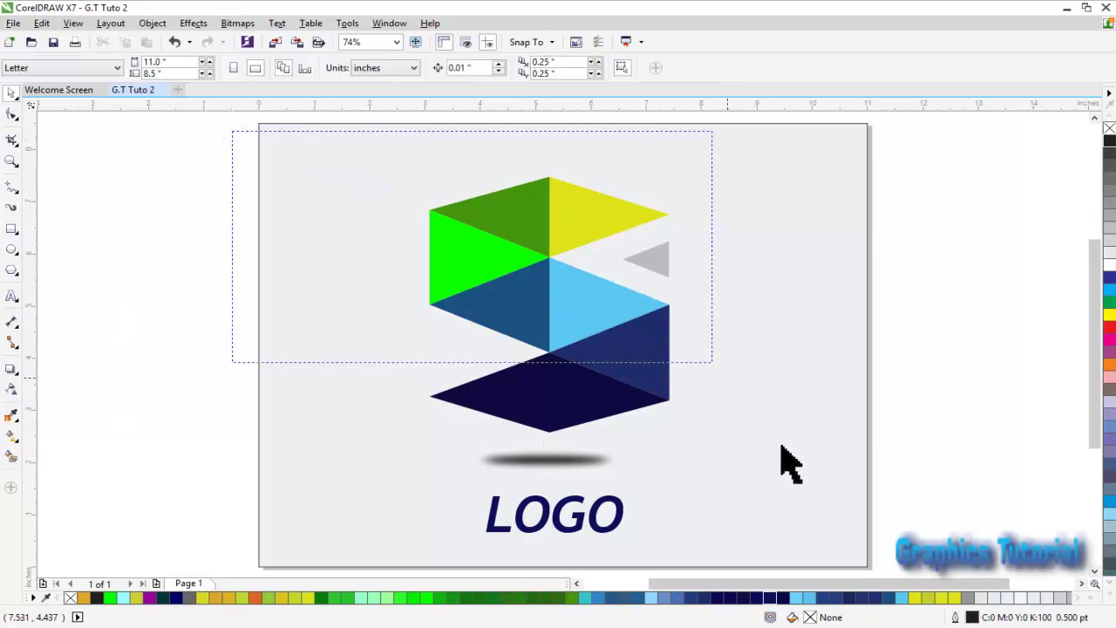
pyautogui.moveTo(816, 475); pyautogui.dragTo(853, 493)
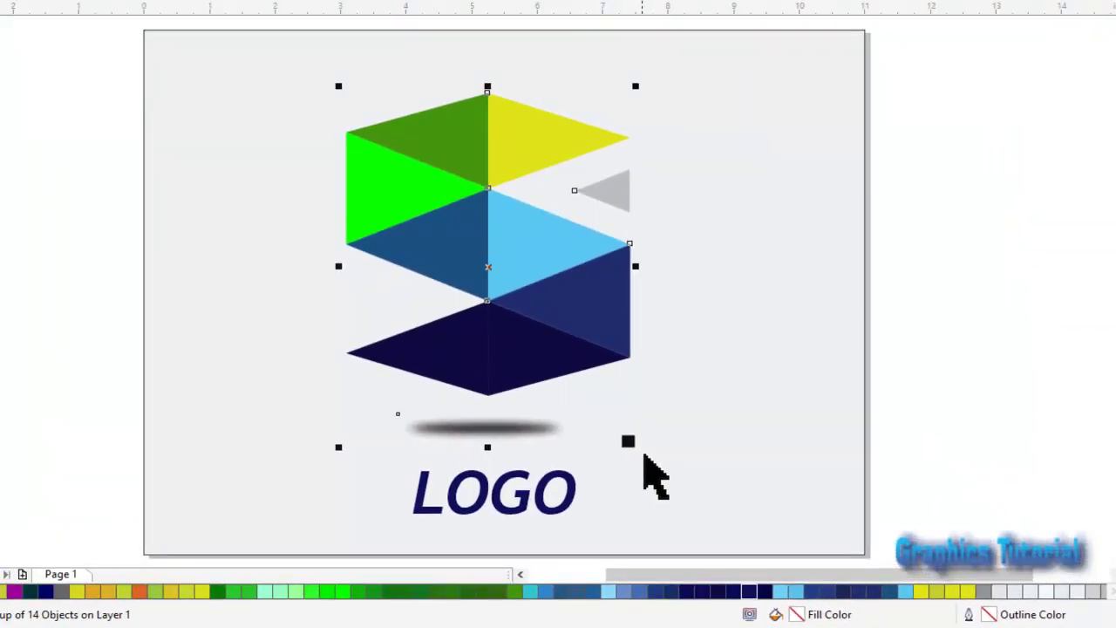
pyautogui.moveTo(638, 447); pyautogui.dragTo(659, 464)
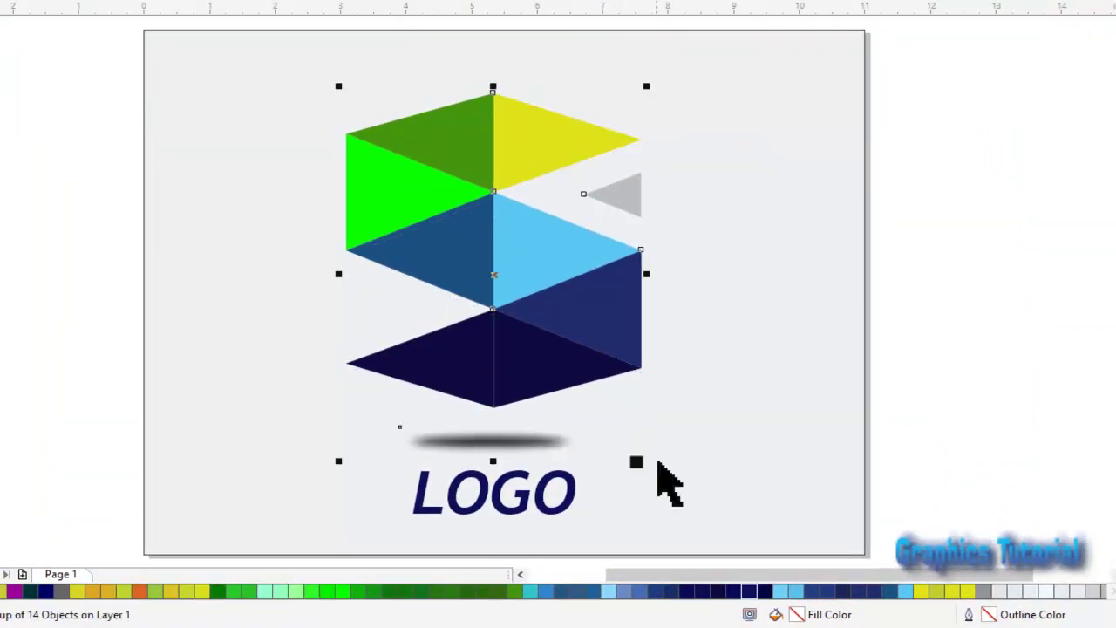
pyautogui.click(543, 499)
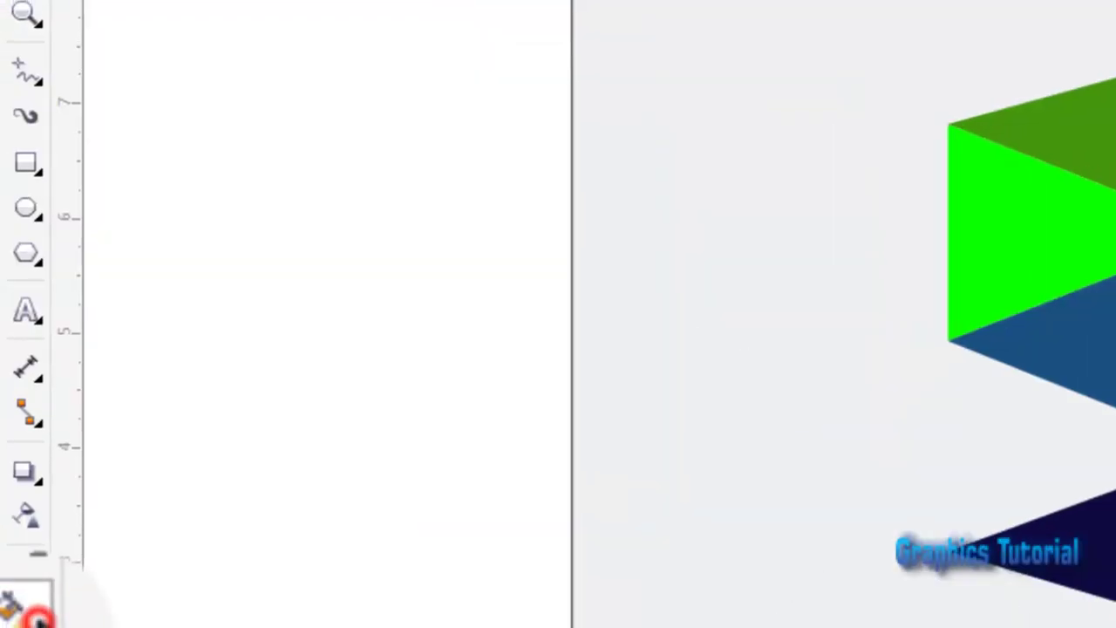
# Change the LOGO text fill to the darker navy #050540 (R5 G5 B64)
pyautogui.click(16, 487)
pyautogui.click(169, 67)
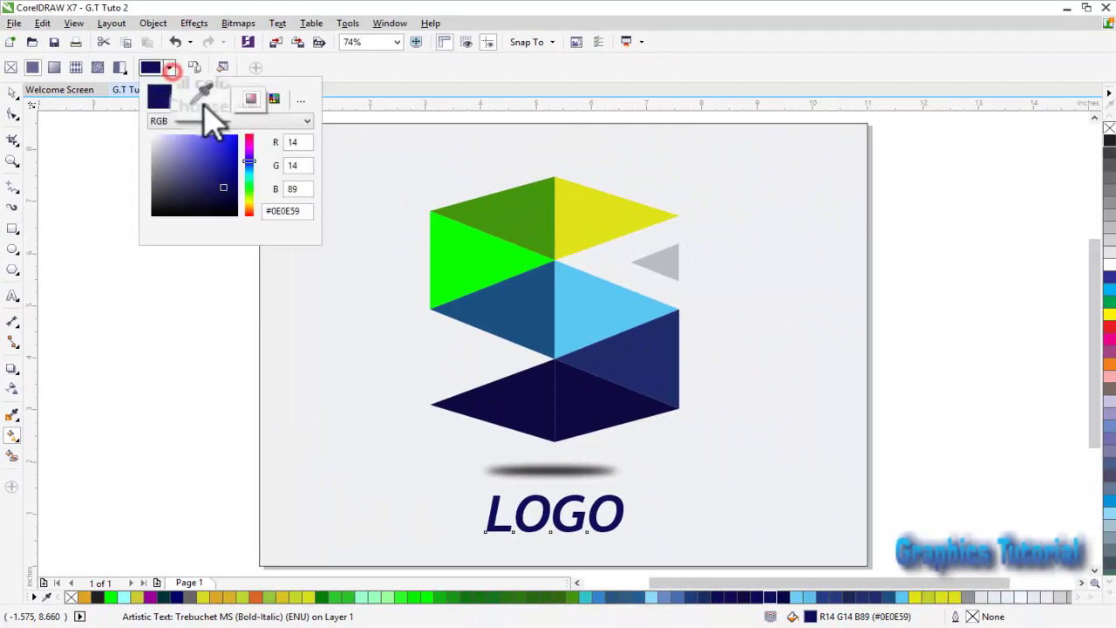
pyautogui.click(226, 191)
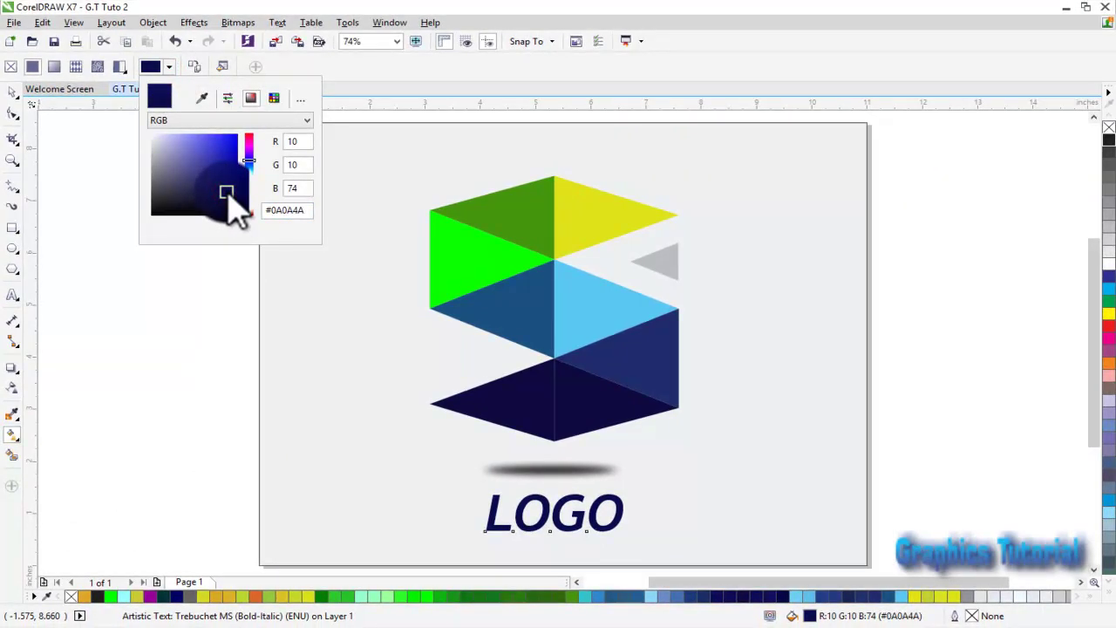
pyautogui.moveTo(226, 192); pyautogui.dragTo(231, 194)
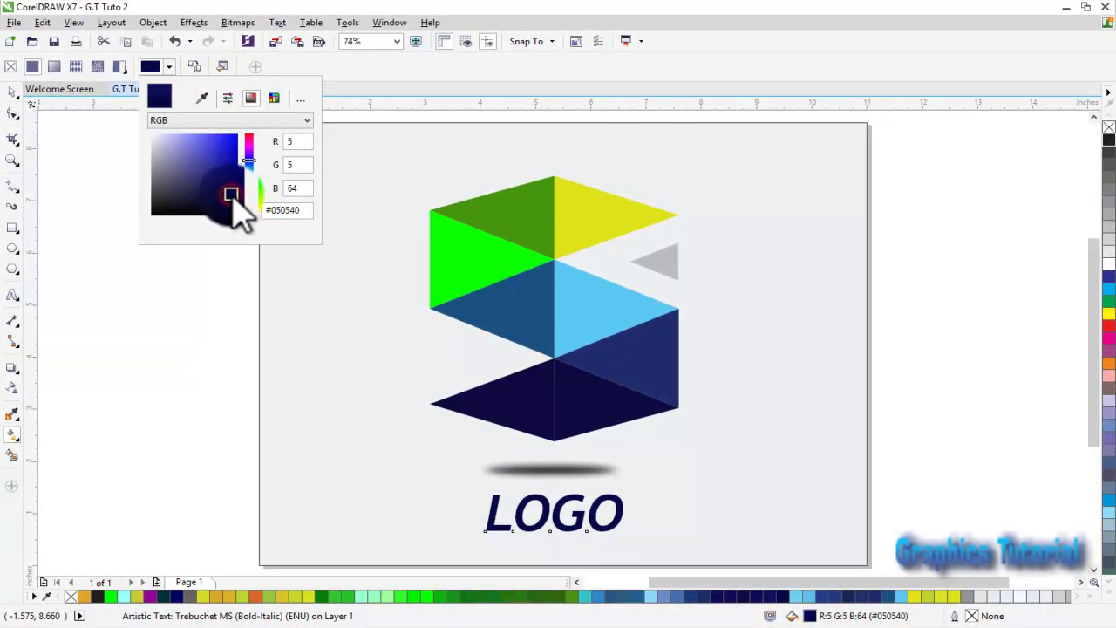
pyautogui.click(224, 312)
pyautogui.click(11, 89)
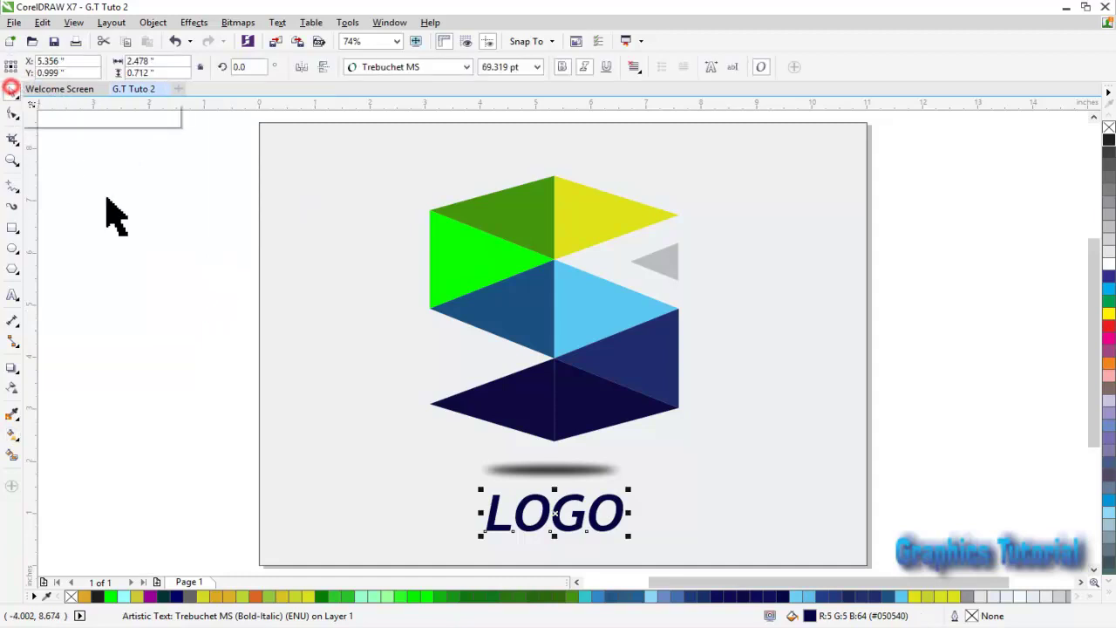
pyautogui.click(206, 352)
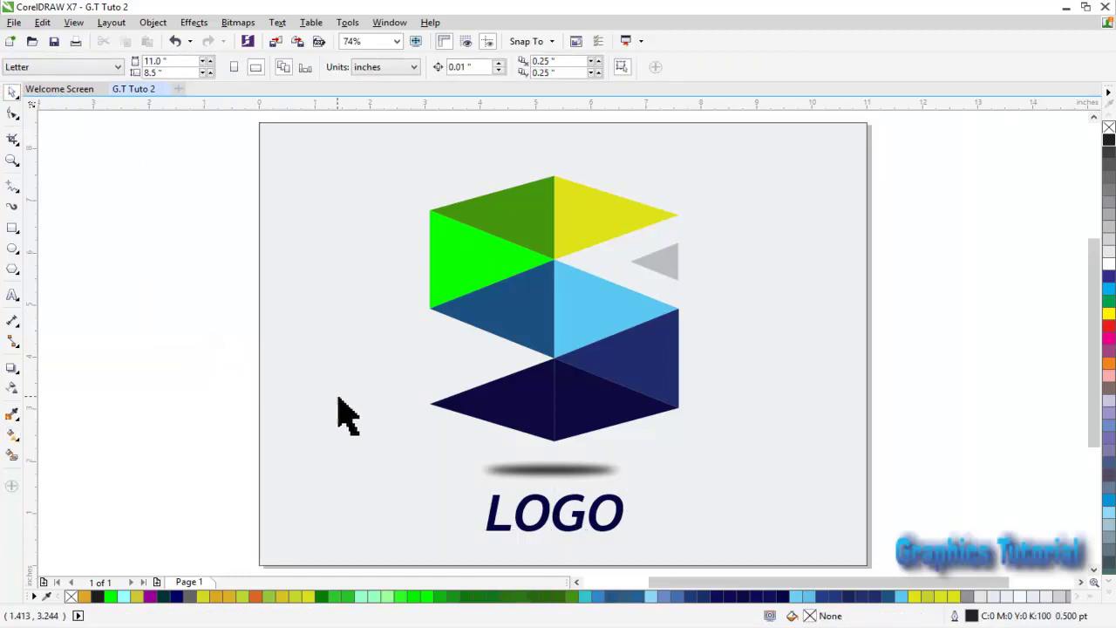
pyautogui.hotkey('ctrl', 's')
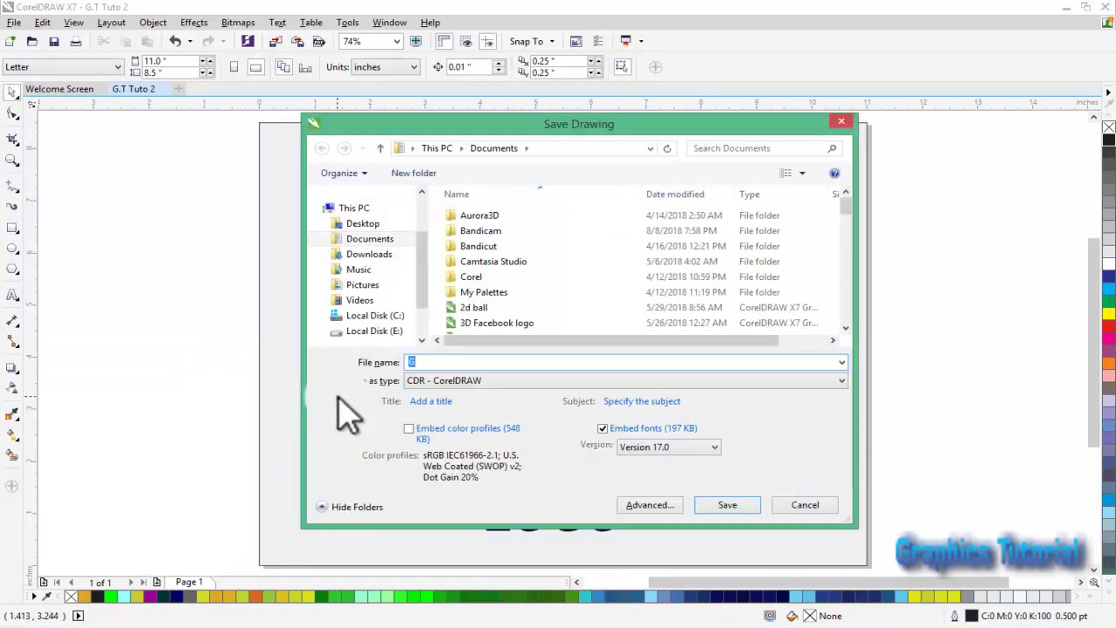
pyautogui.click(835, 121)
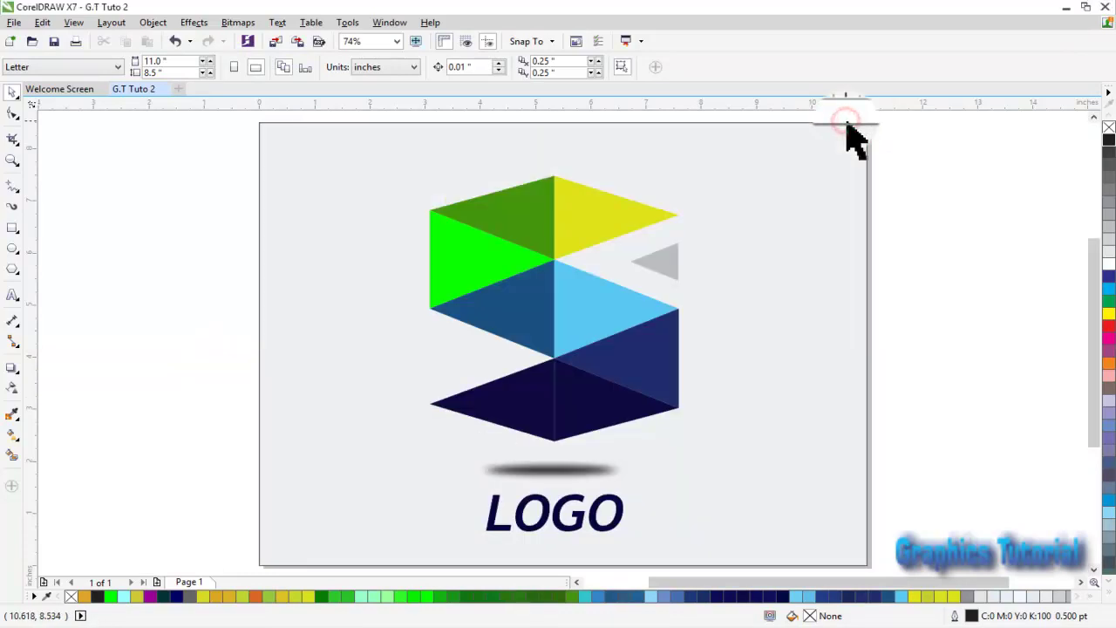
pyautogui.click(928, 319)
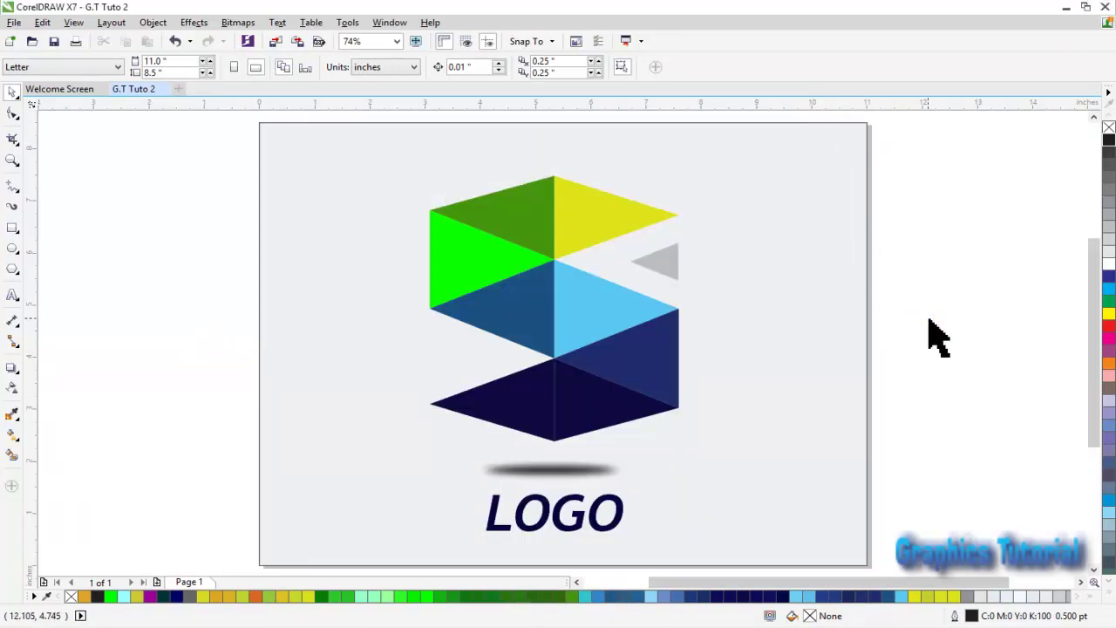